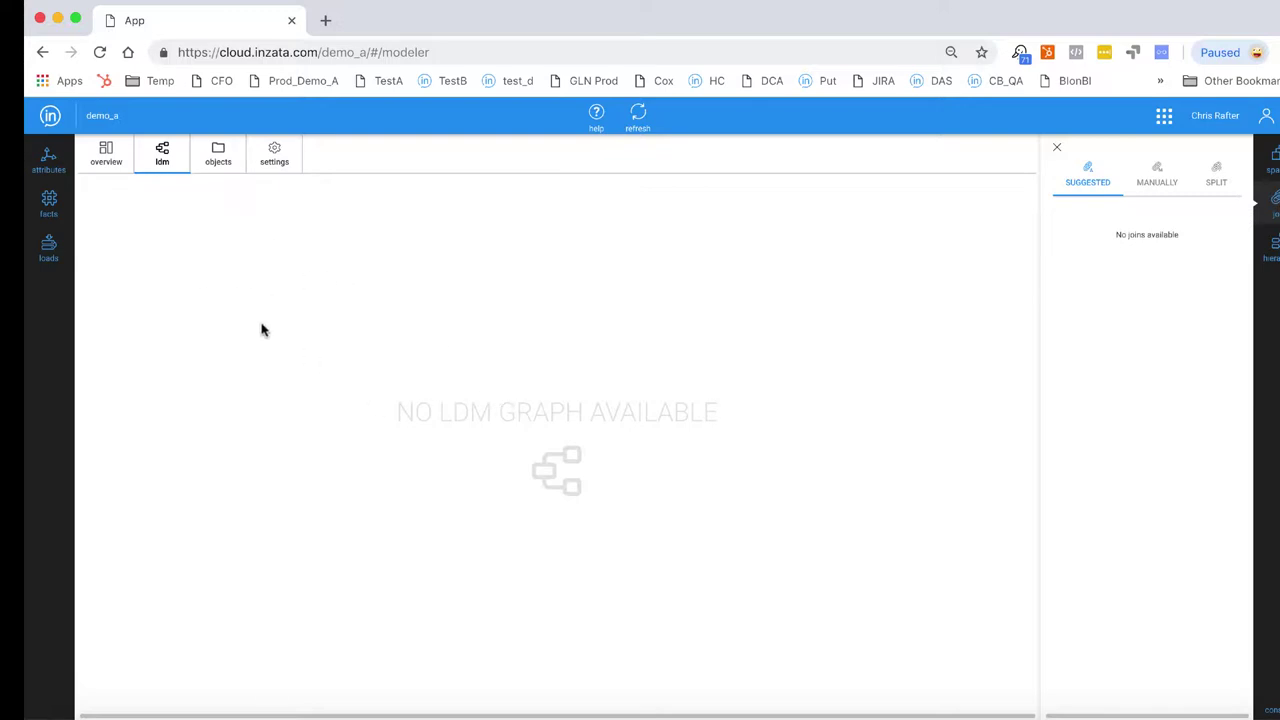
Step: Start a new data load and open the file selection for uploading its data
left_click(49, 245)
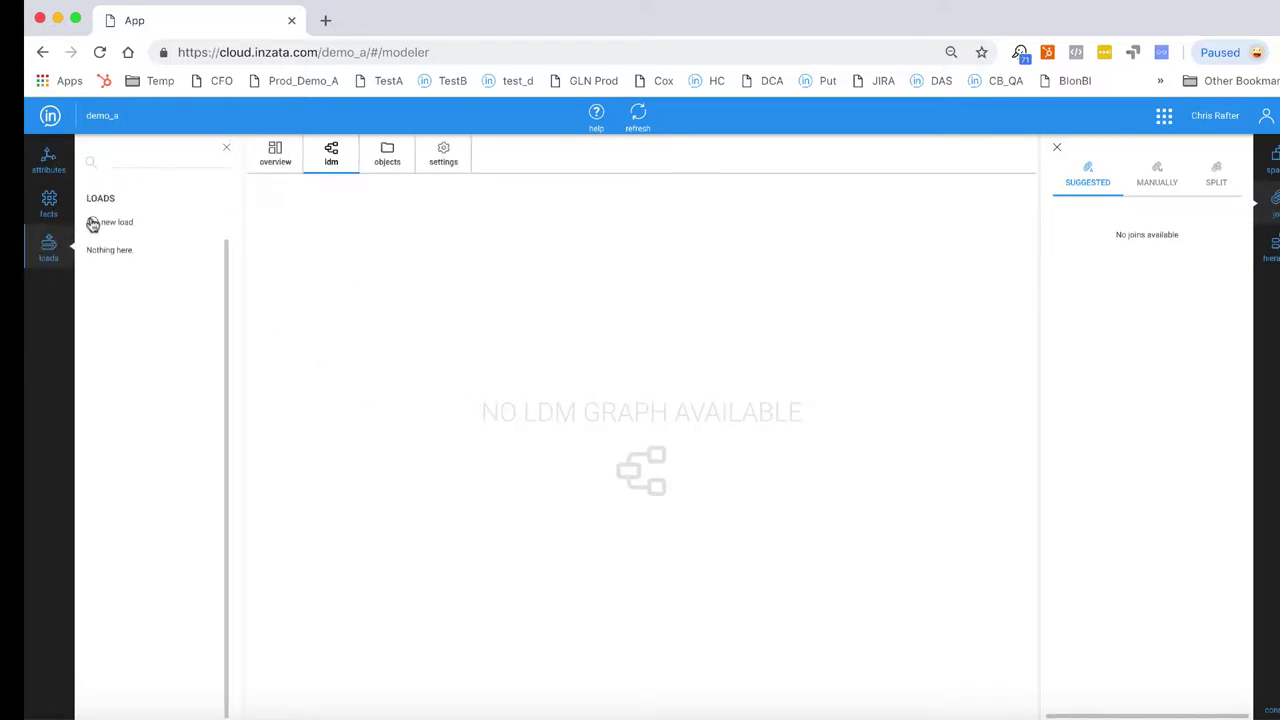
left_click(95, 228)
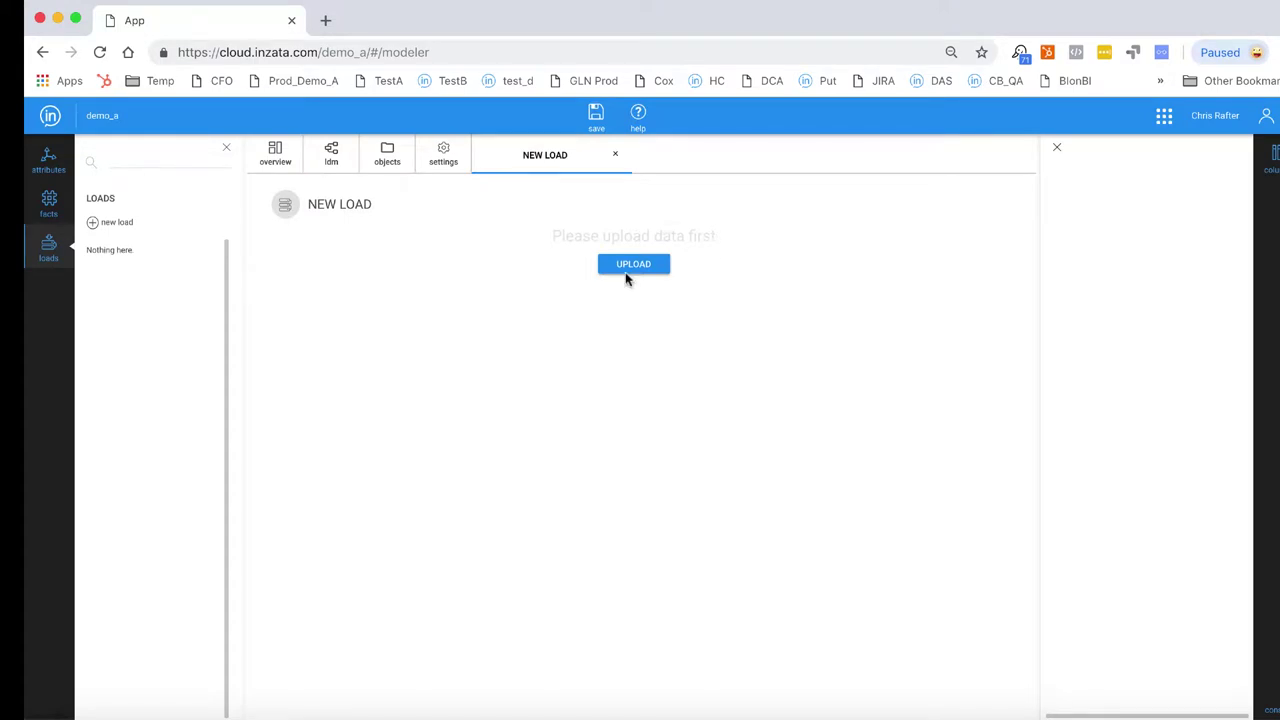
left_click(633, 266)
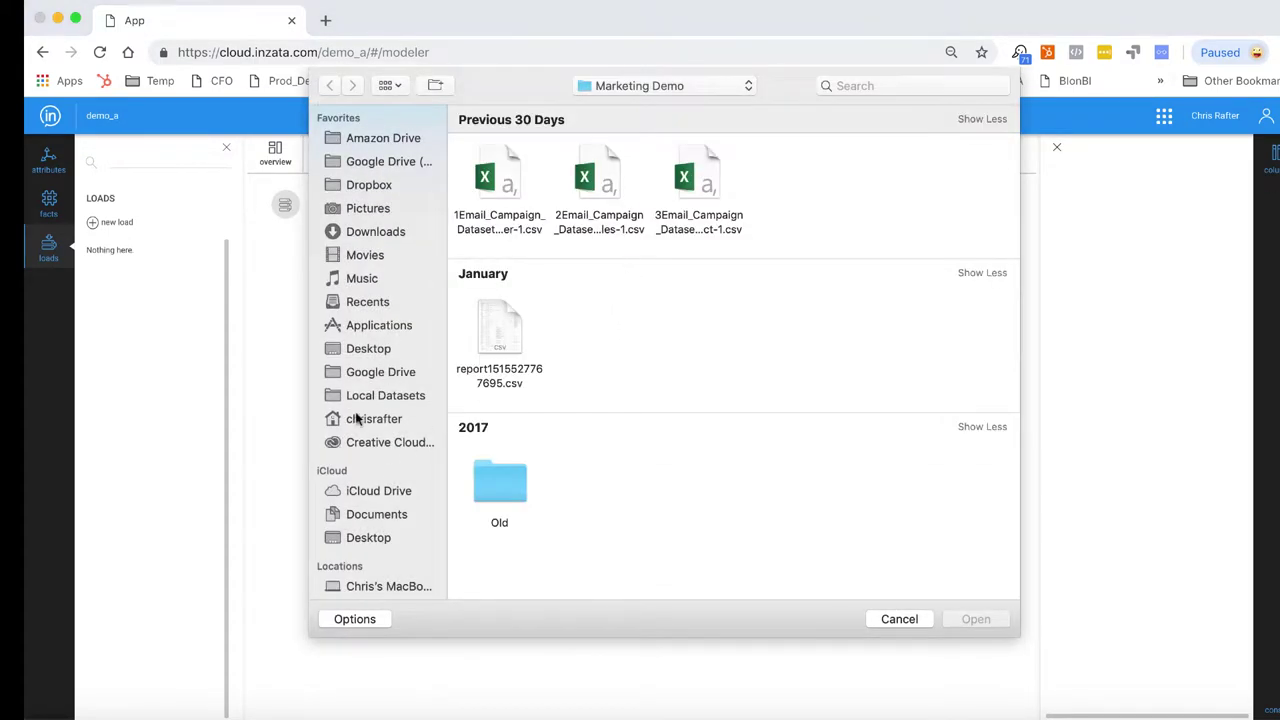
Step: Preview the columns and rows of the 1Email_Campaign_Dataset_Customer-1.csv file in the Marketing Demo folder
left_click(503, 179)
right_click(500, 178)
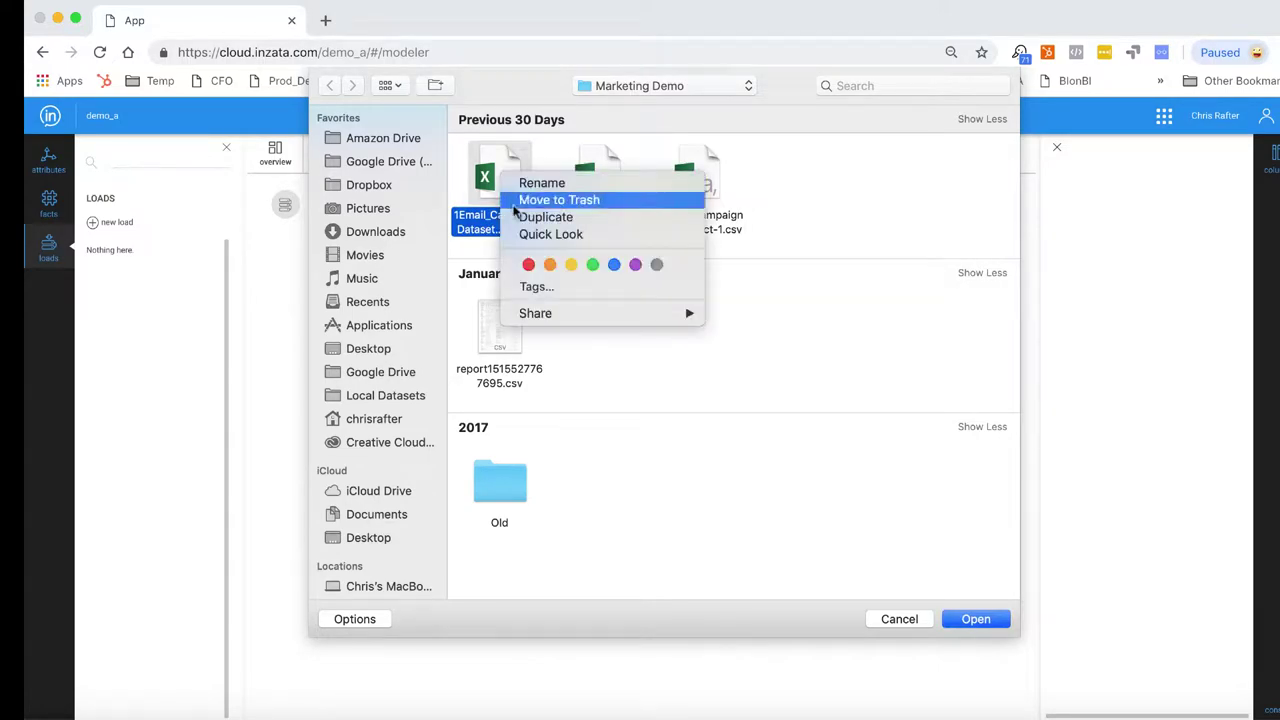
left_click(528, 231)
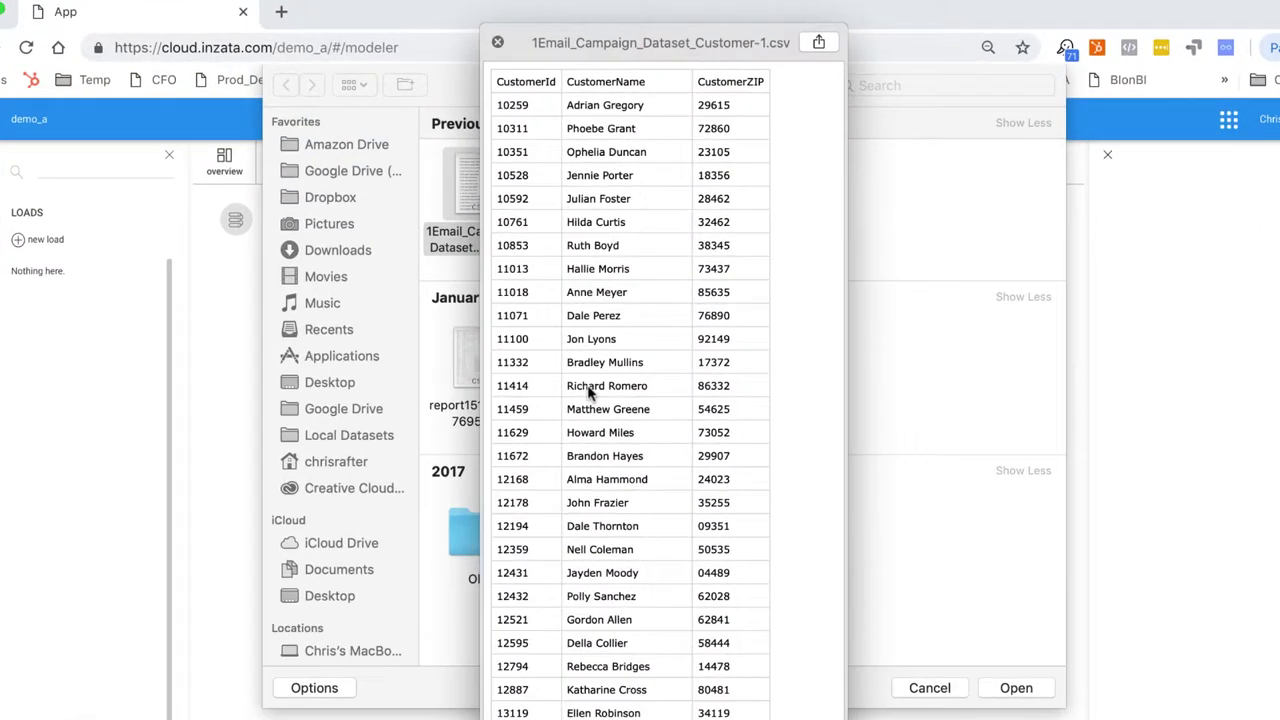
scroll(588, 393, "down", 6)
scroll(588, 393, "up", 6)
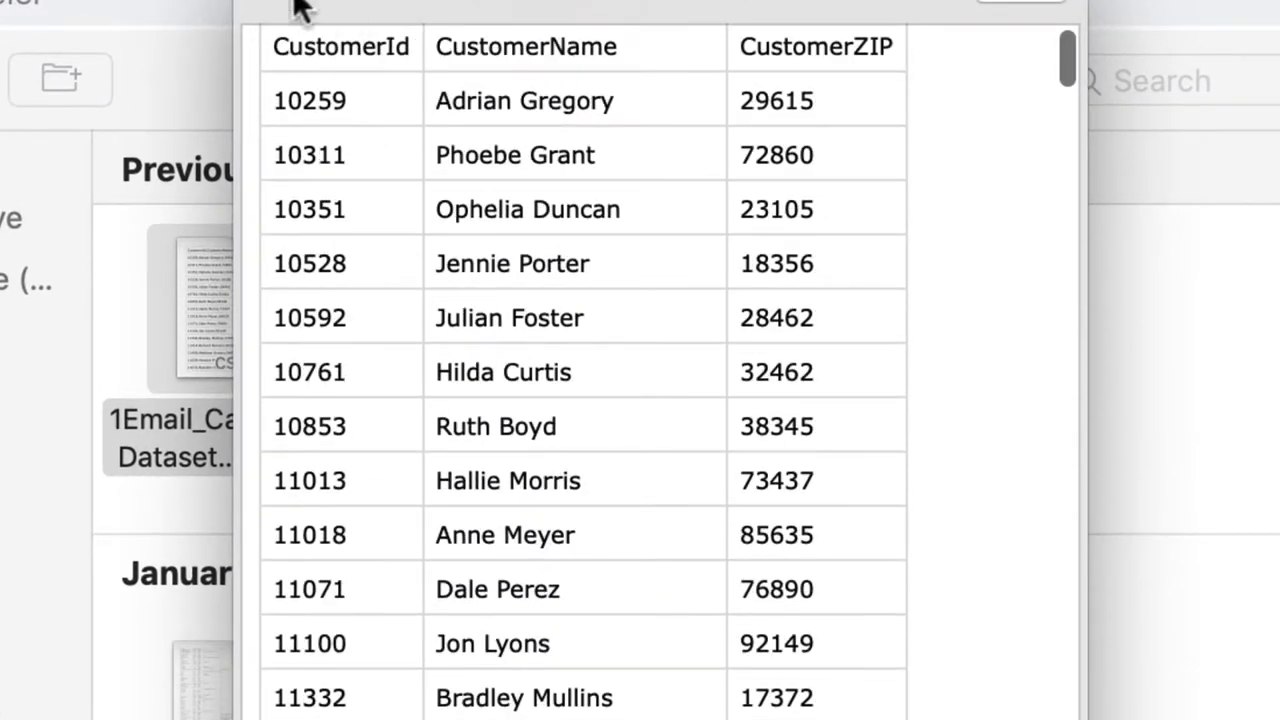
left_click(286, 8)
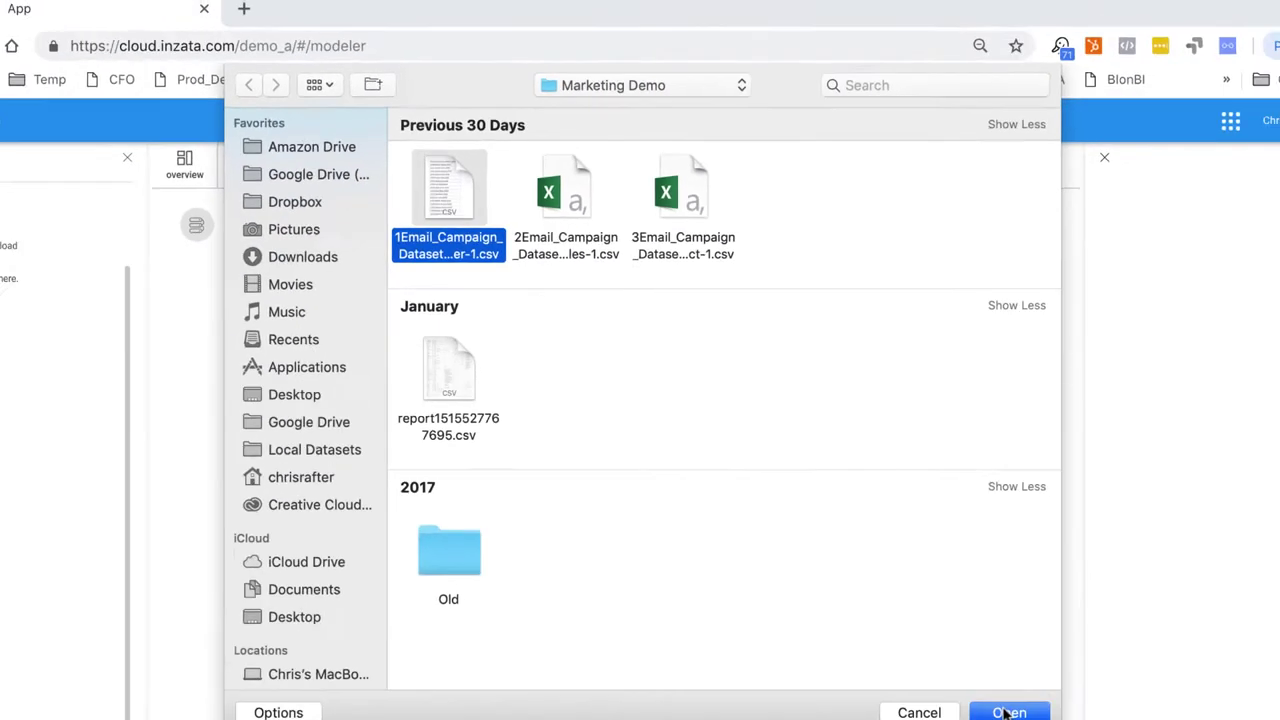
Step: Upload the customer CSV file, integrate it with CustomerId as primary key, and refresh the logical data model graph
left_click(950, 619)
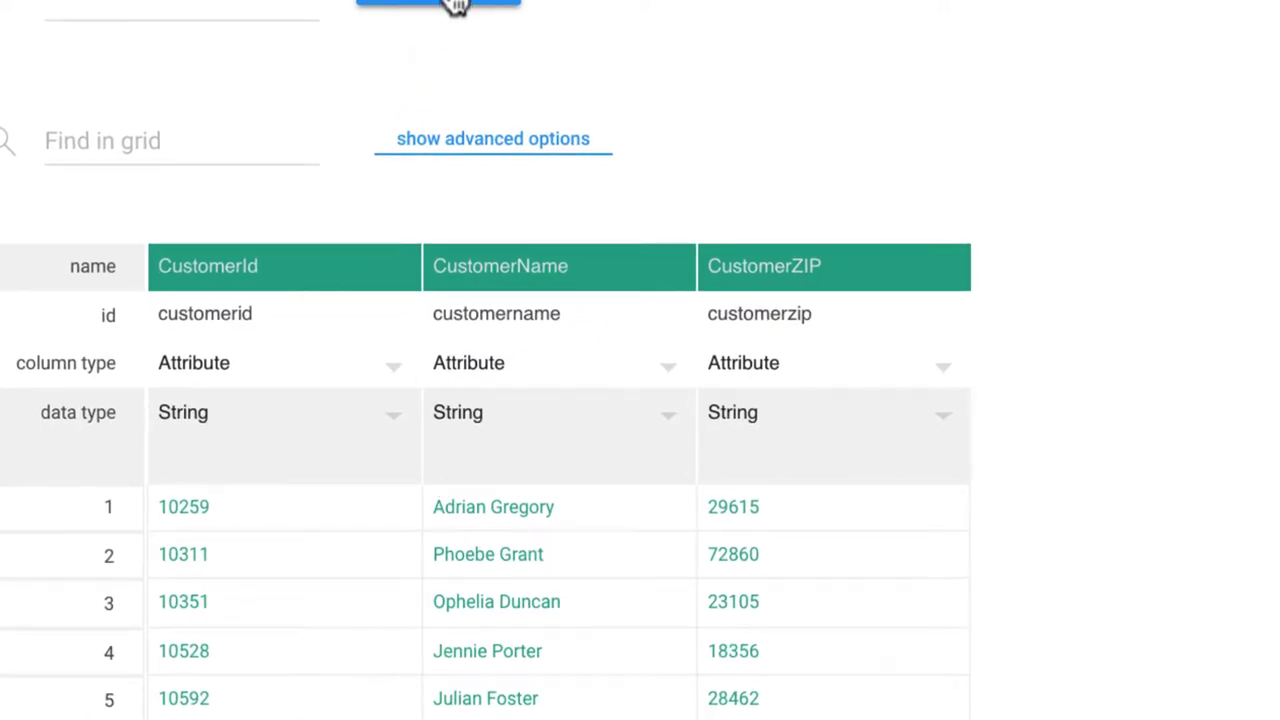
left_click(455, 5)
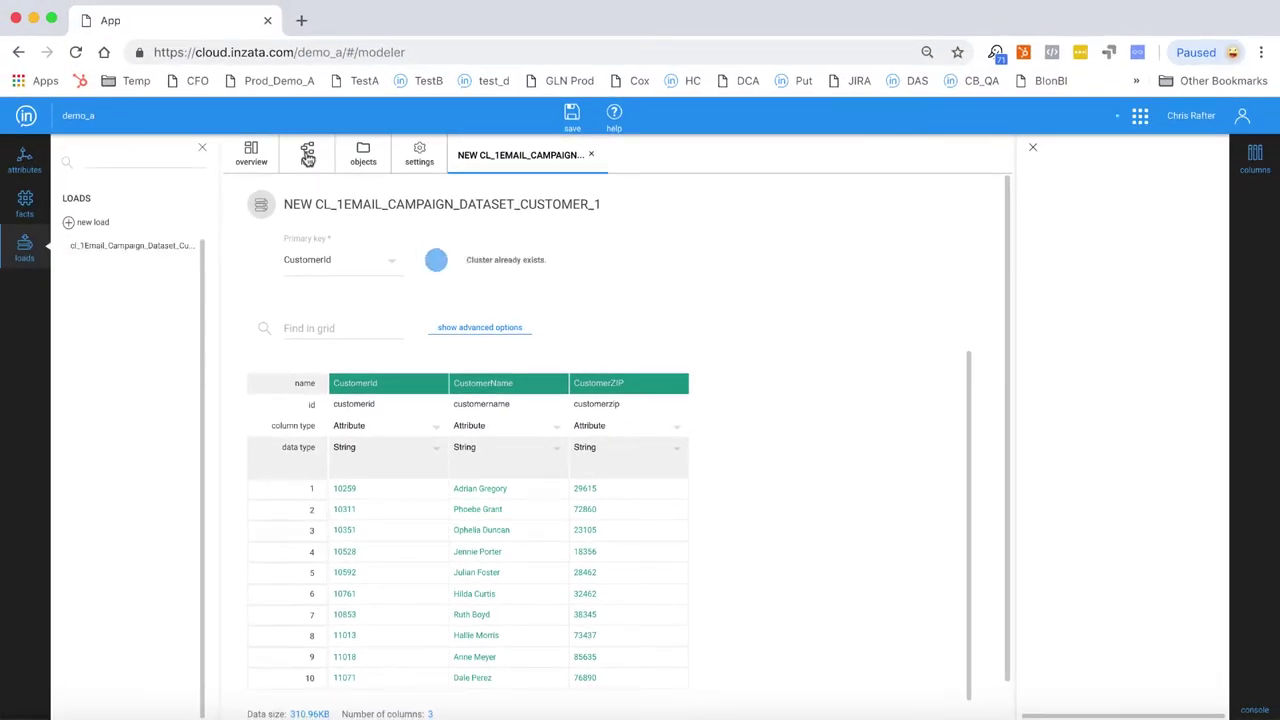
left_click(307, 156)
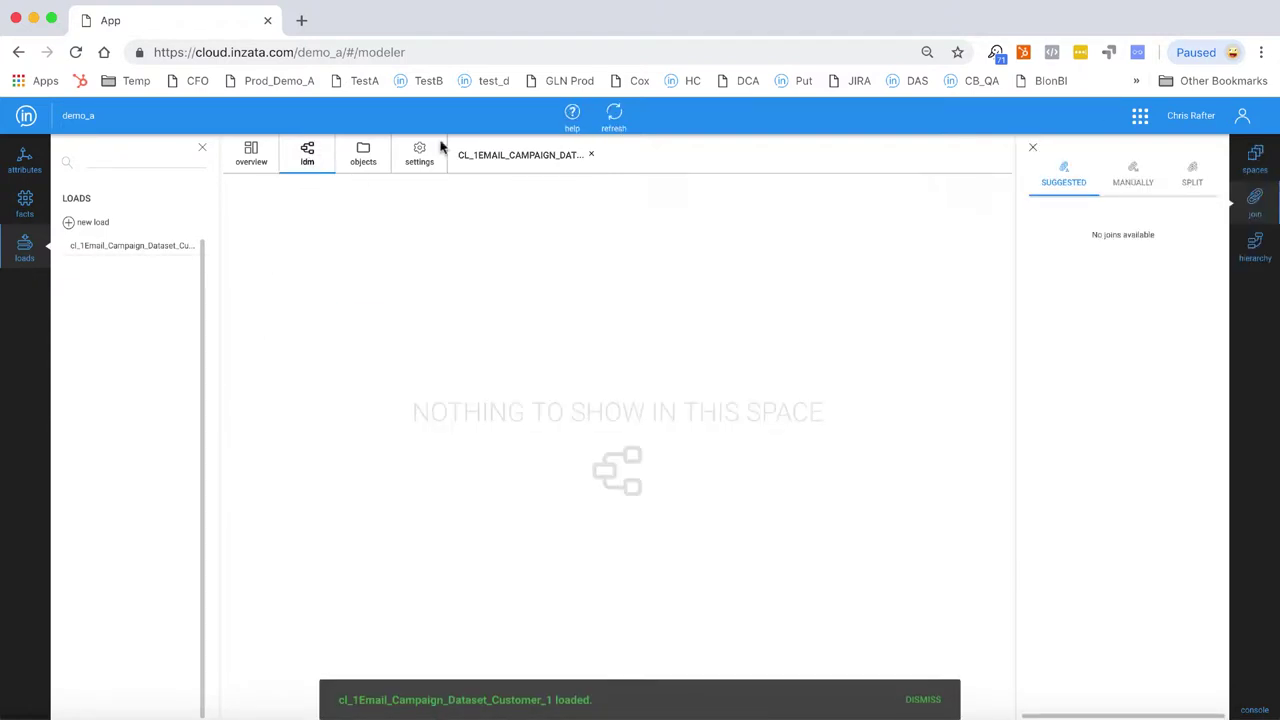
left_click(614, 114)
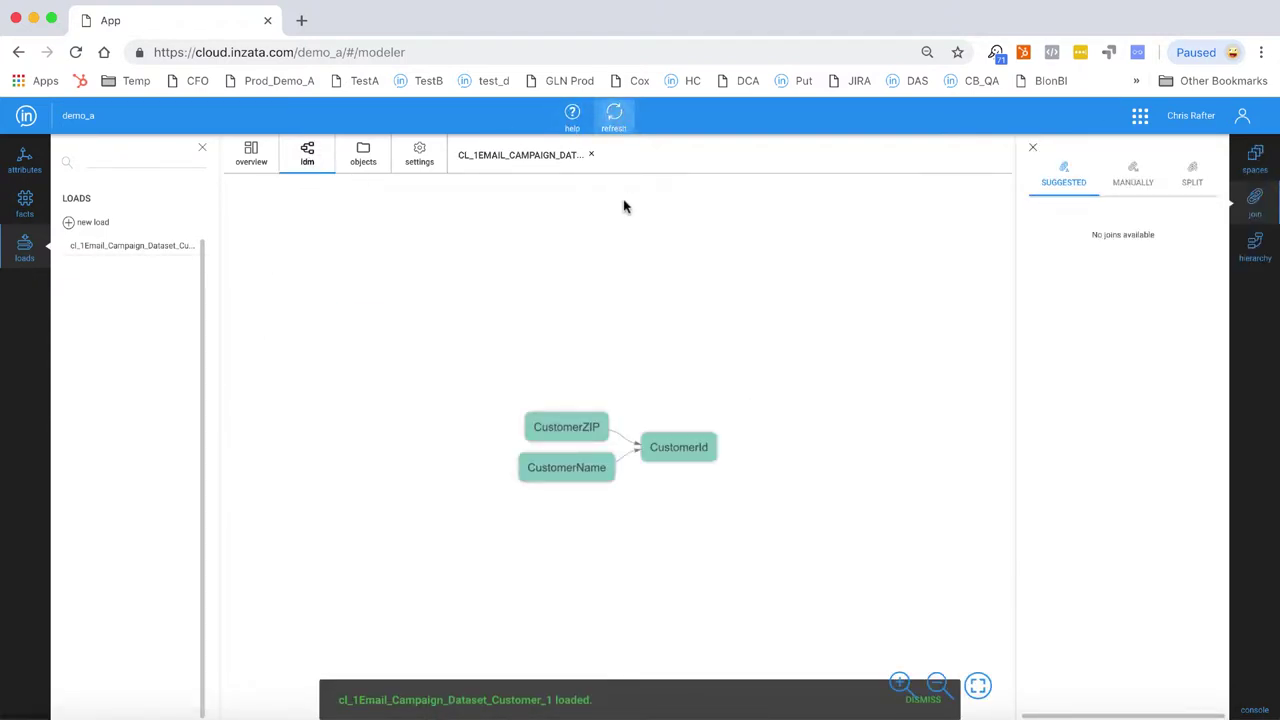
Step: Load 2Email_Campaign_Dataset_Sales-1.csv as a new load with SalesPK as primary key, and refresh the logical data model graph
left_click(70, 226)
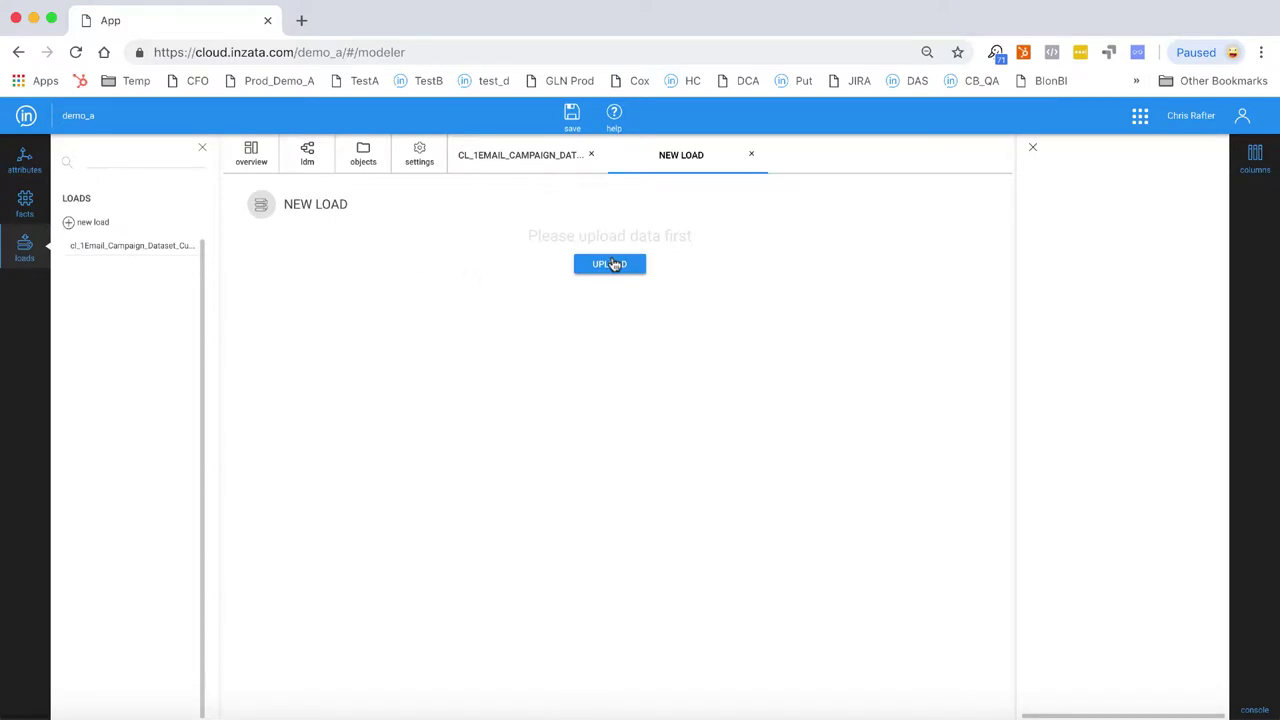
left_click(610, 263)
left_click(578, 172)
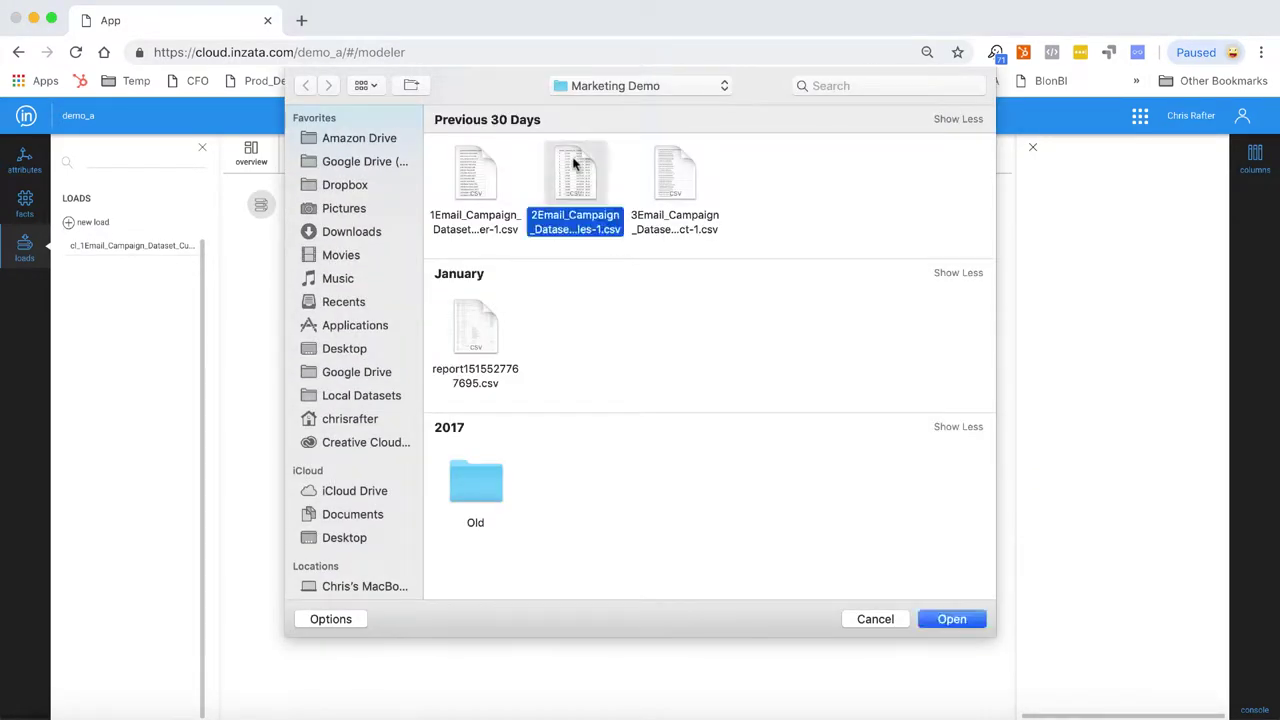
left_click(962, 622)
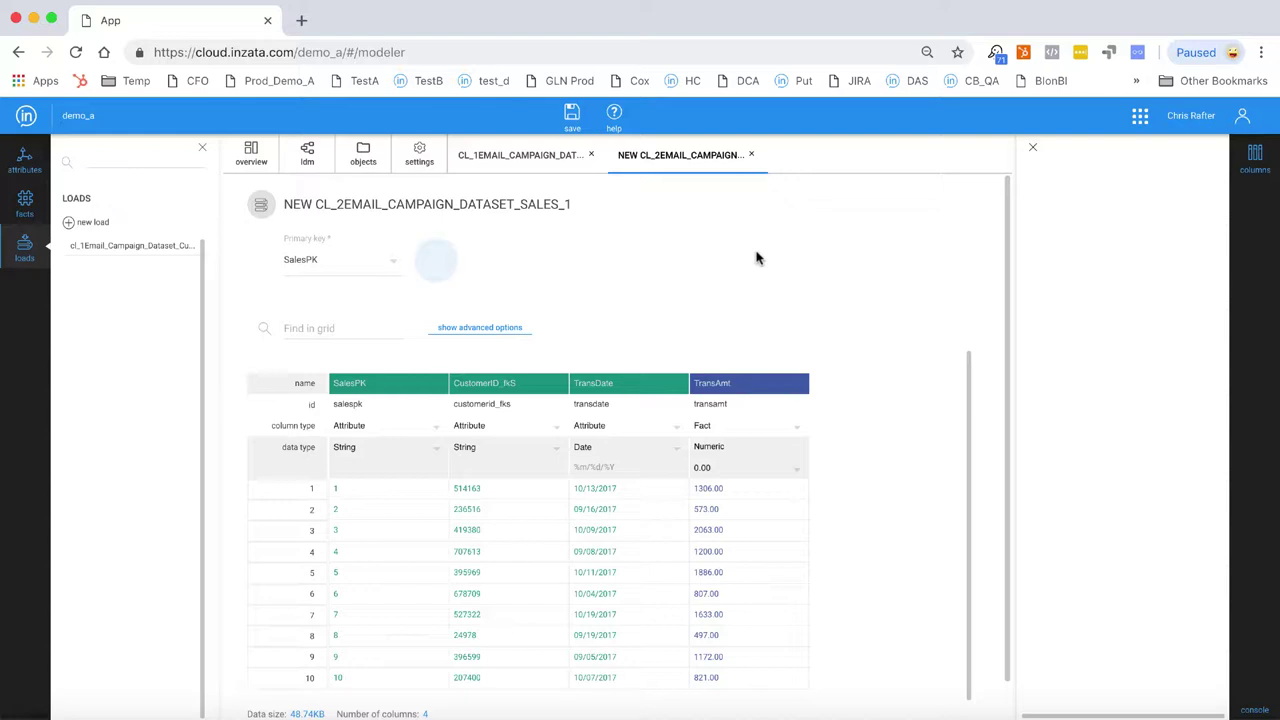
left_click(318, 160)
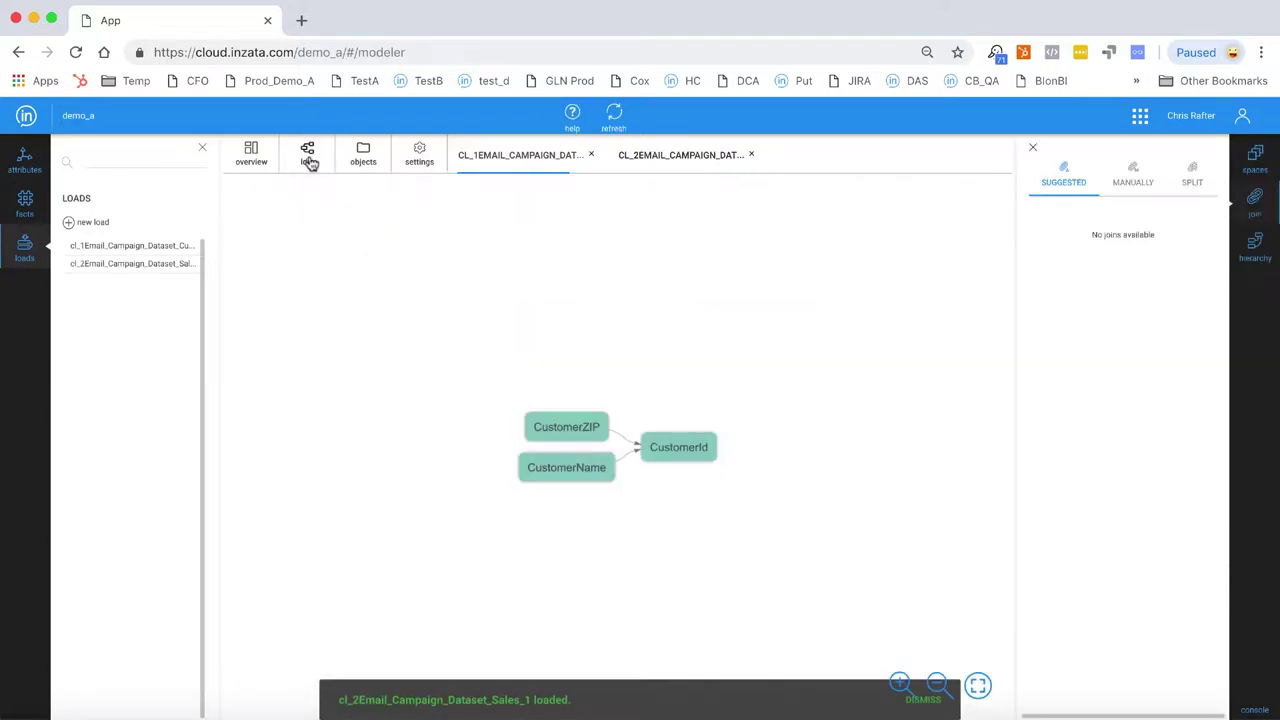
left_click(612, 115)
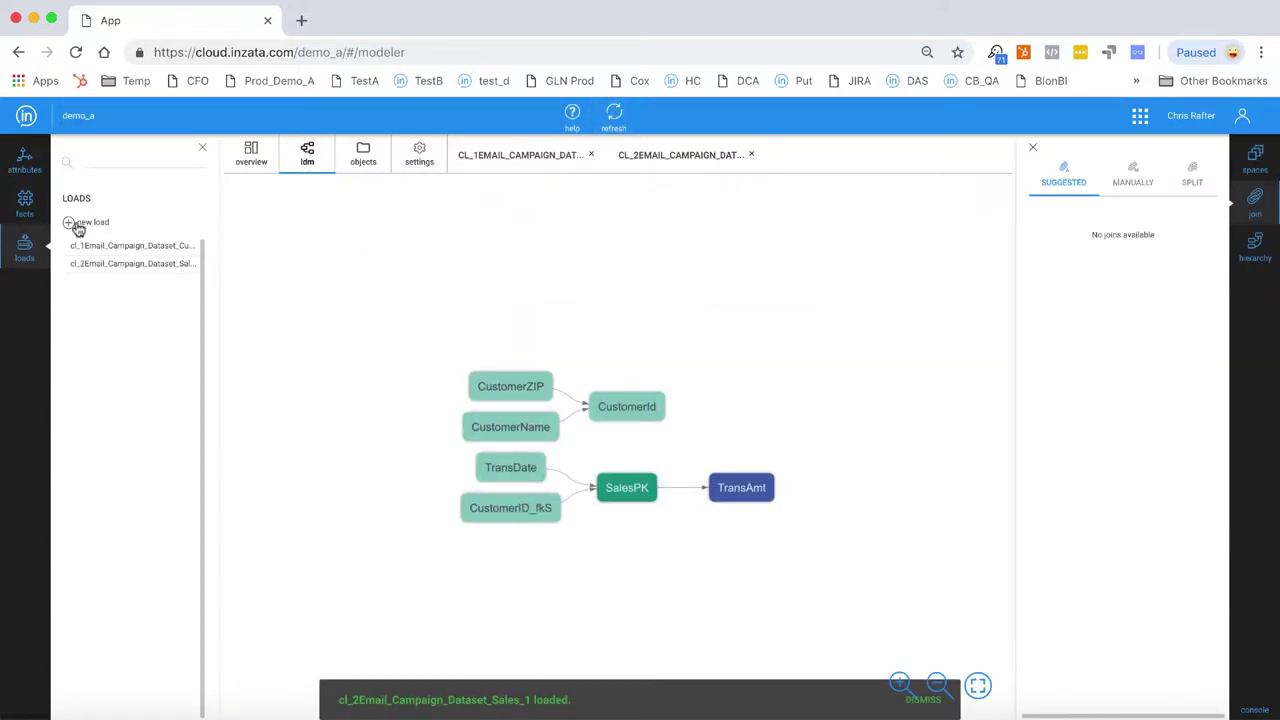
Step: Load and integrate 3Email_Campaign_Dataset_EmailAct-1.csv as a new load with EmaiActPK as primary key, and refresh the logical data model graph
left_click(71, 225)
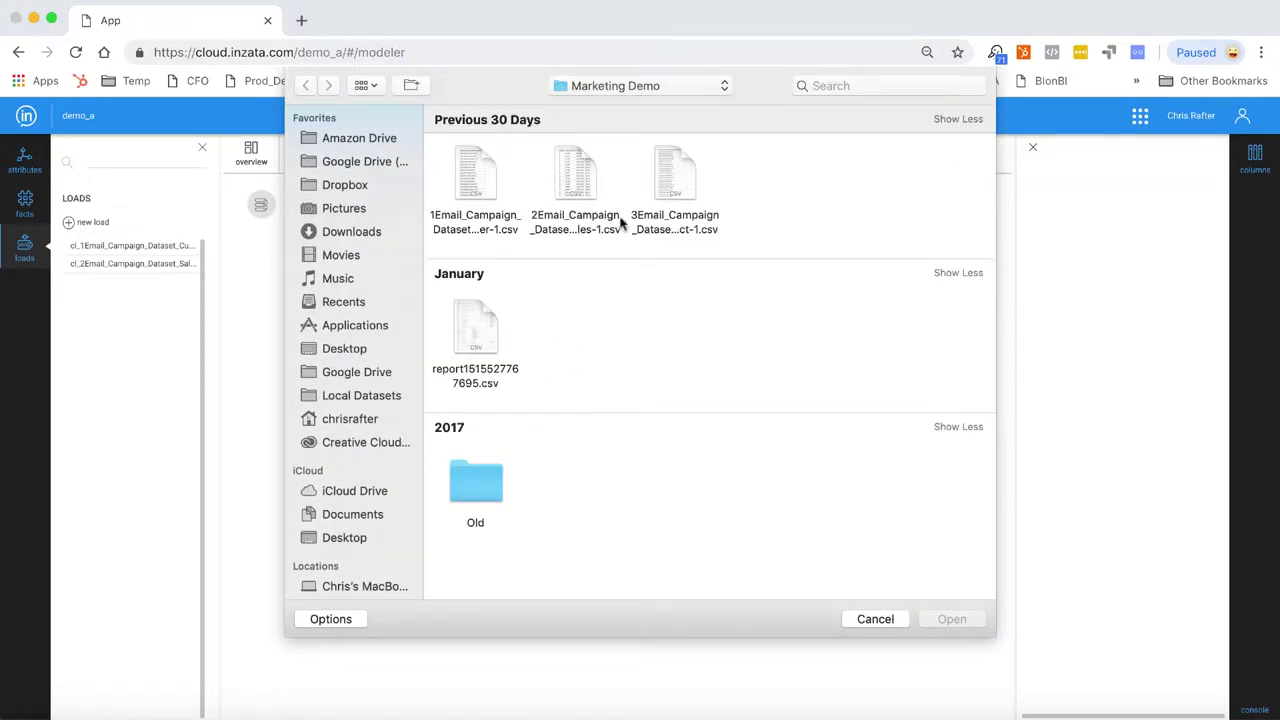
left_click(634, 214)
left_click(950, 617)
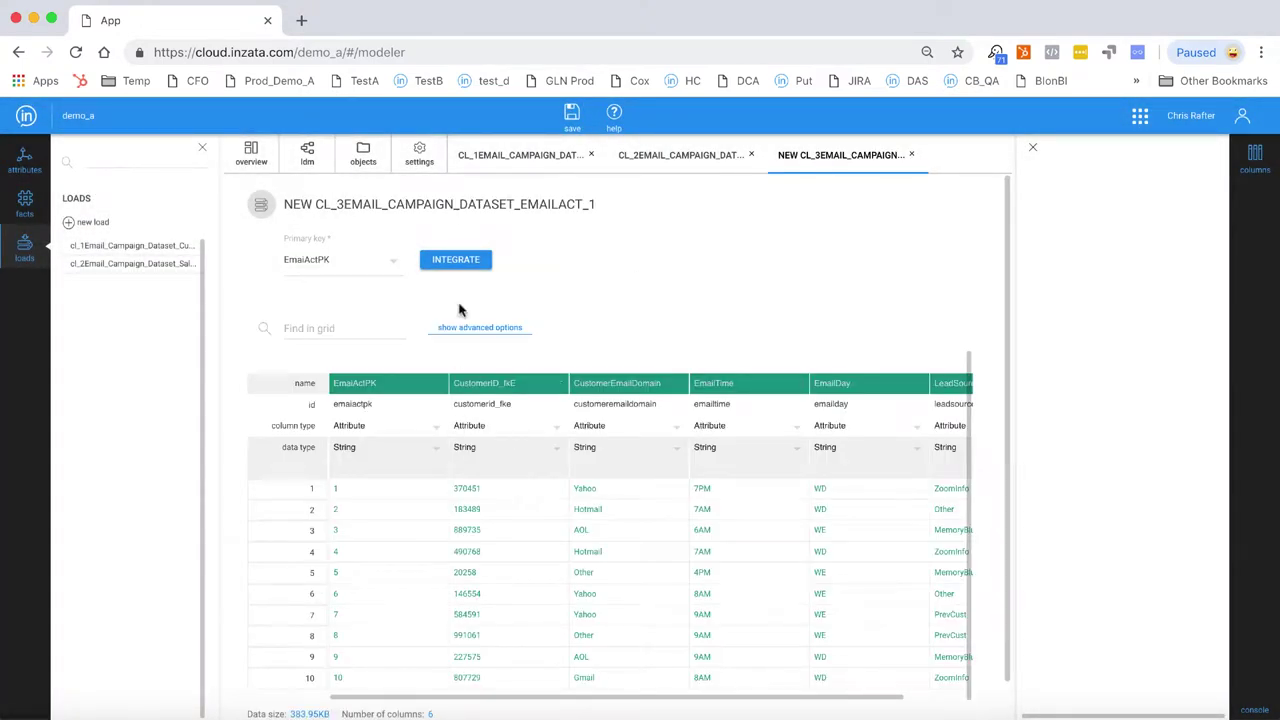
scroll(597, 514, "right", 3)
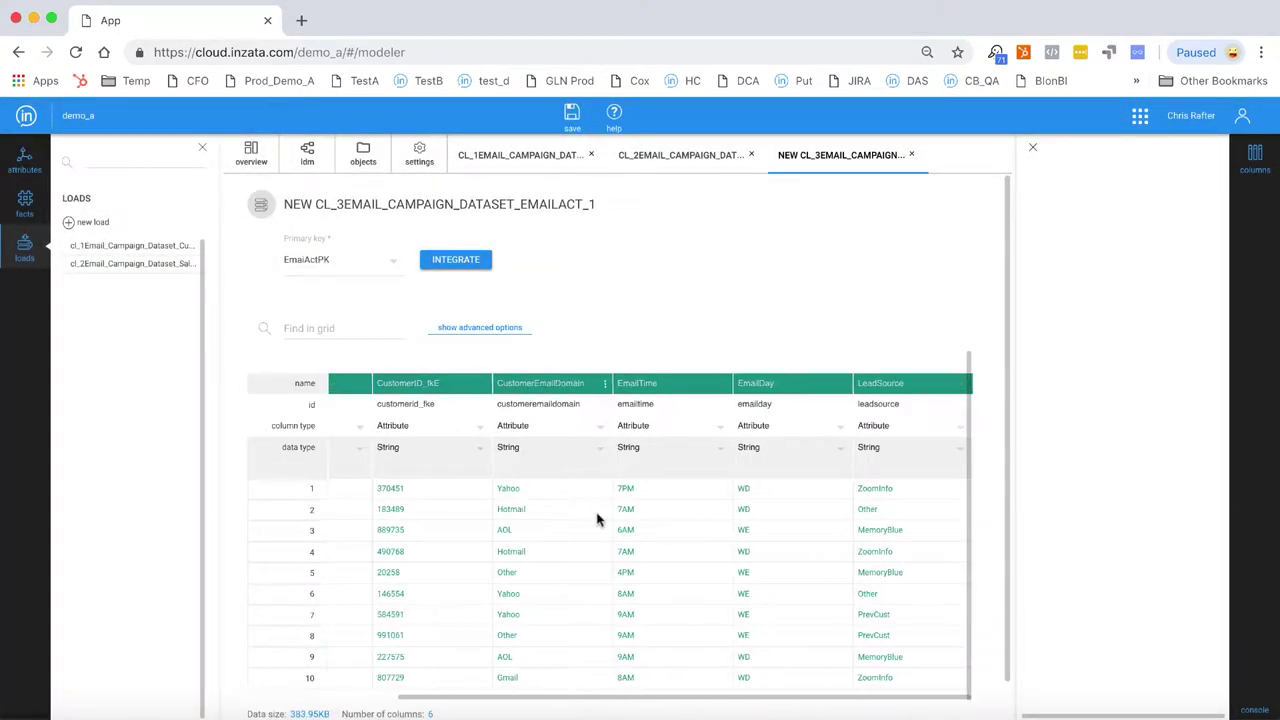
left_click(456, 259)
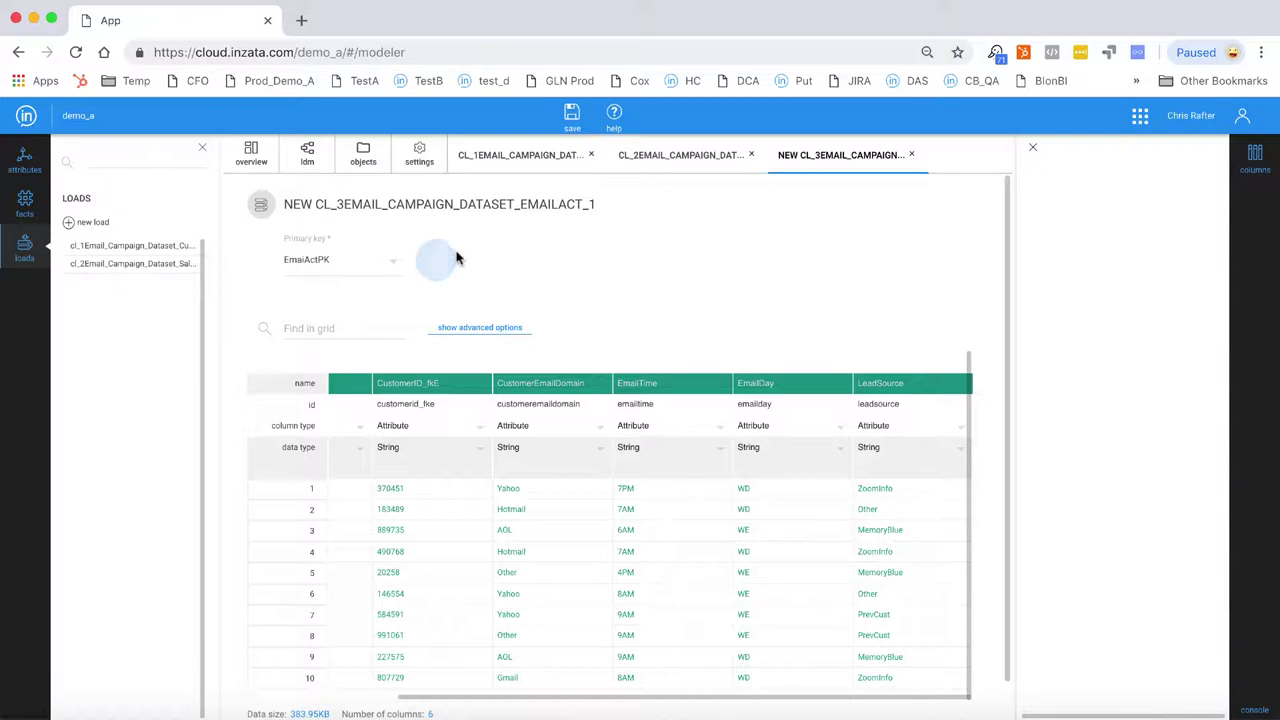
left_click(310, 158)
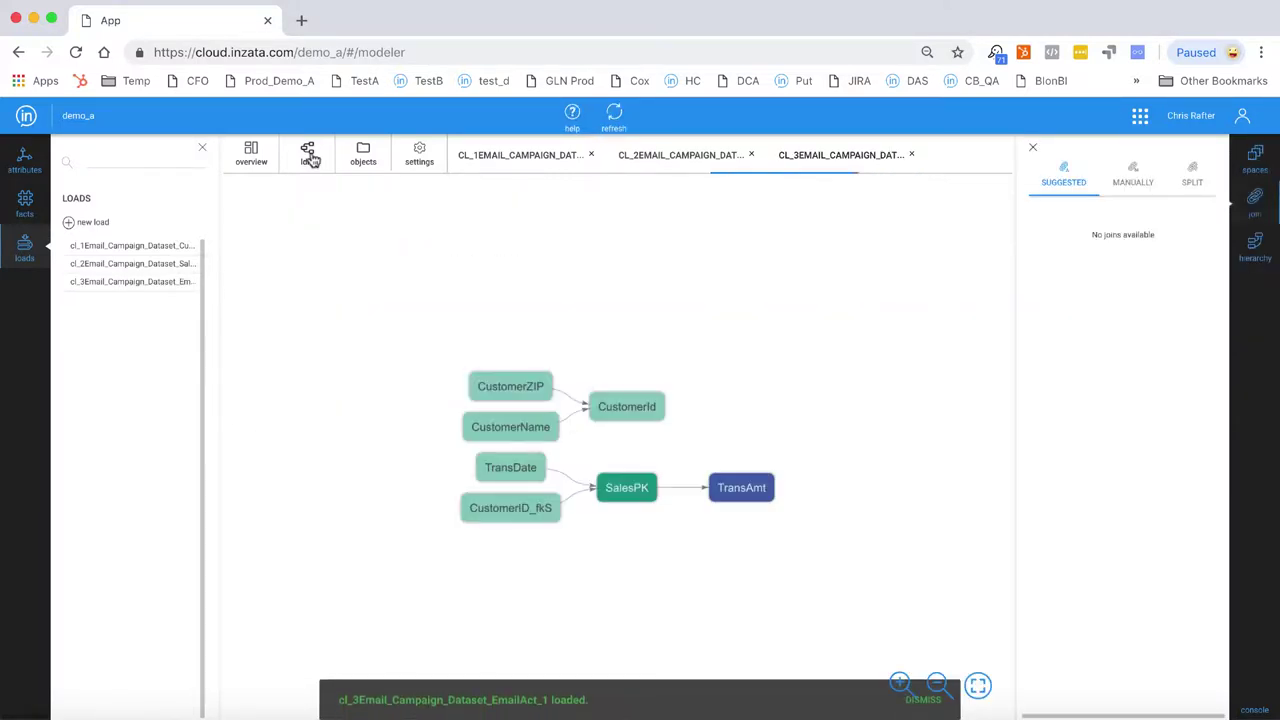
left_click(612, 112)
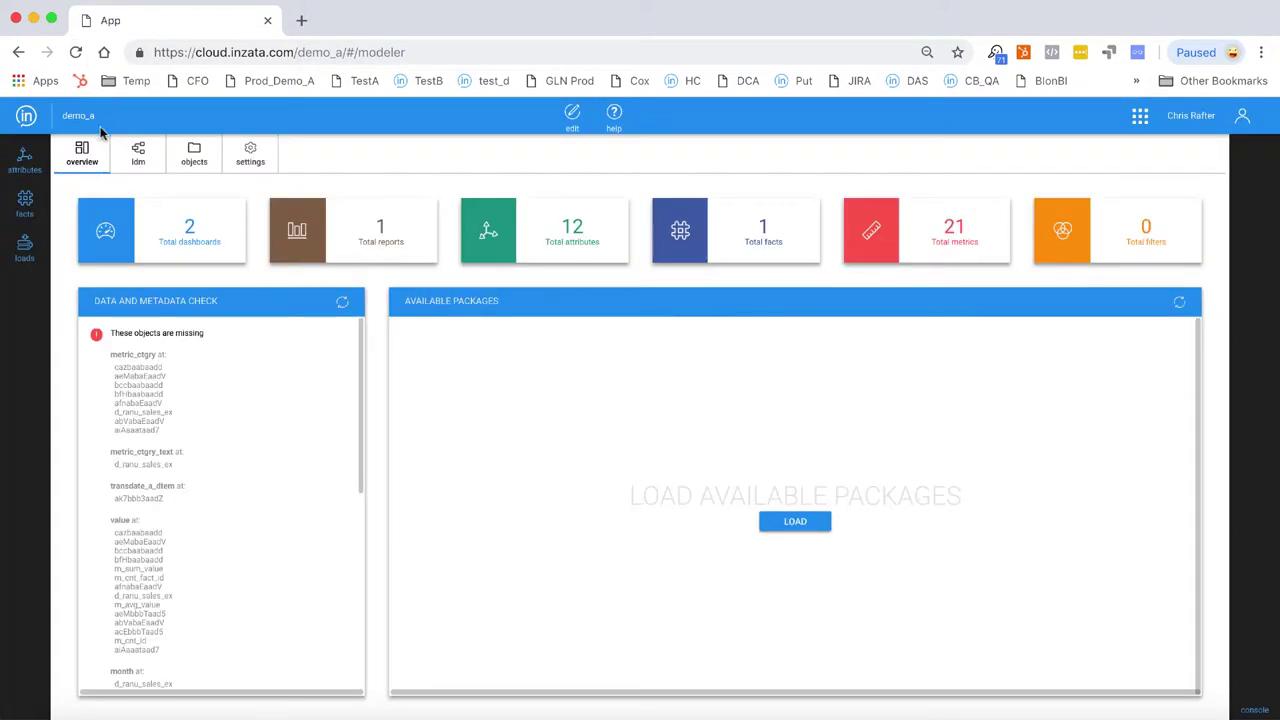
Step: Apply the suggested joins in the logical data model from CustomerId to CustomerID_fkE and from CustomerId to CustomerID_fkS
left_click(137, 157)
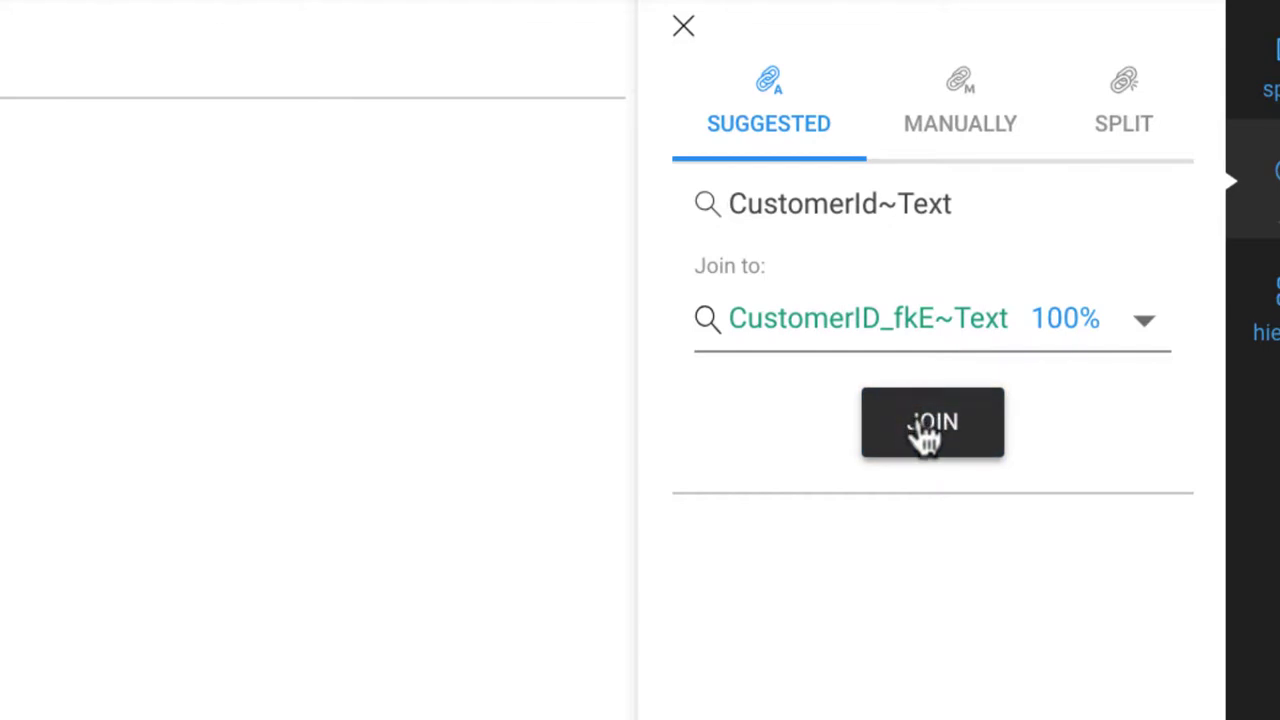
left_click(925, 432)
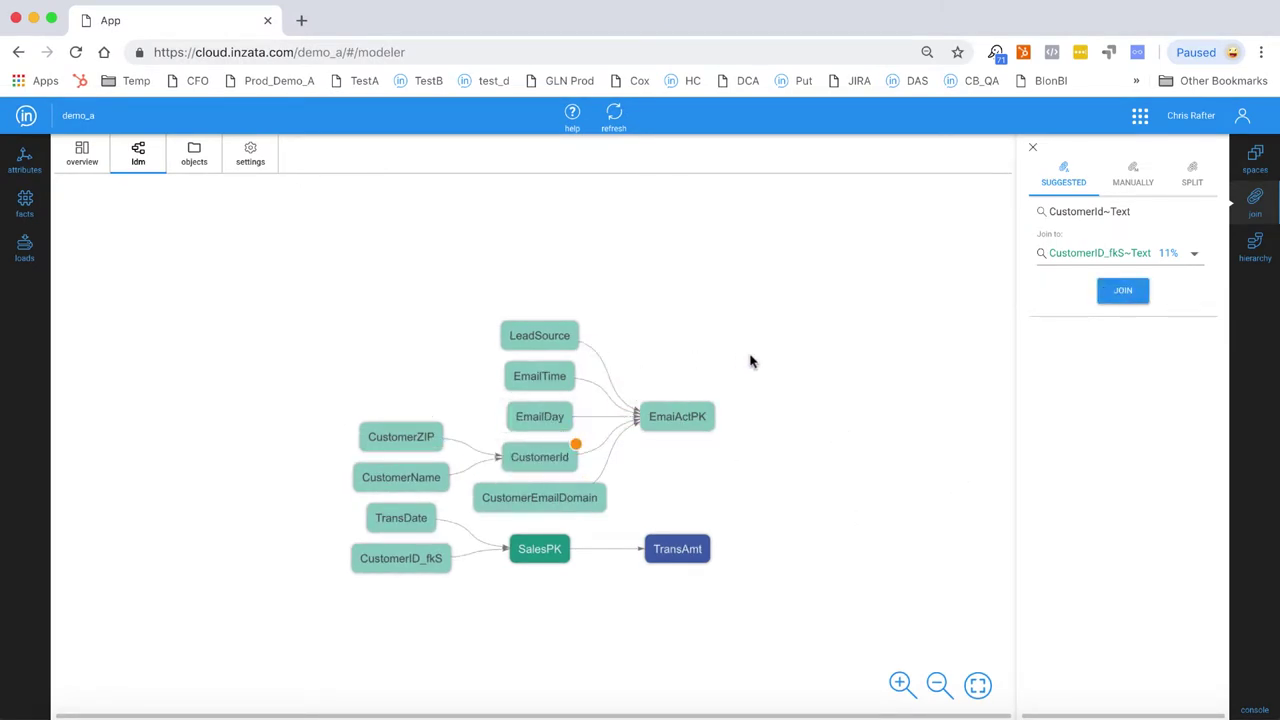
left_click(1118, 292)
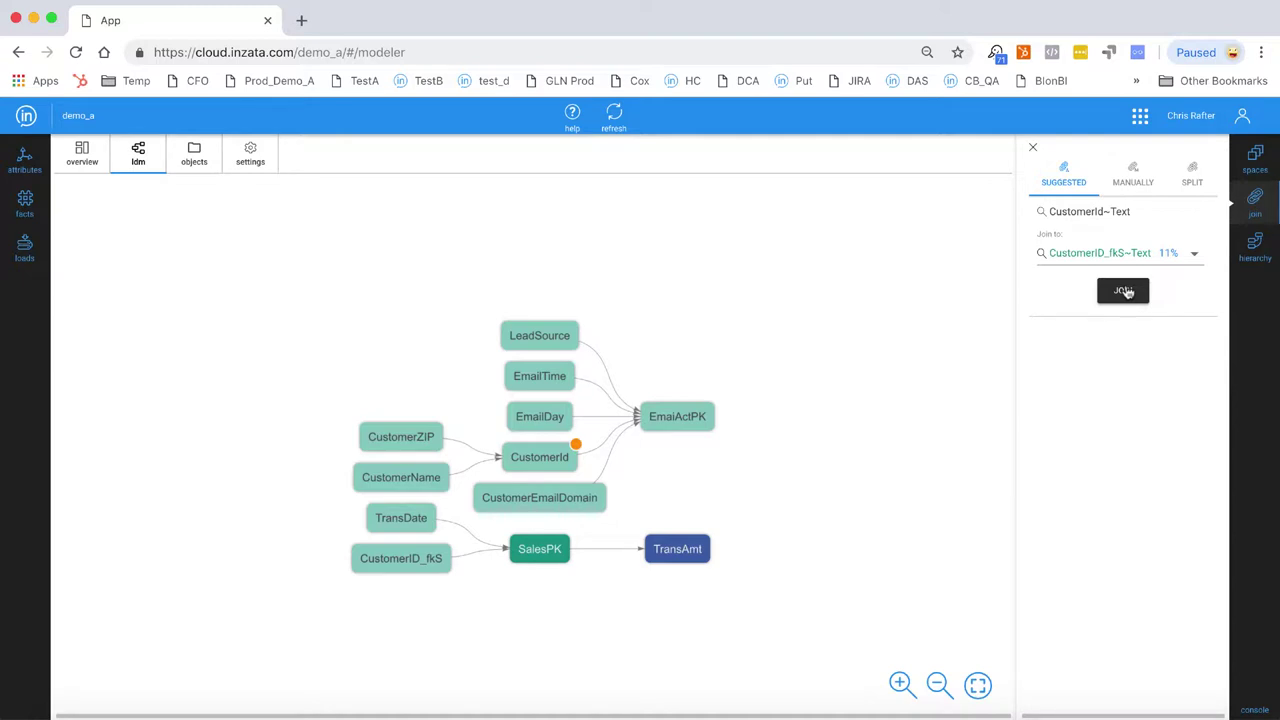
left_click(1124, 294)
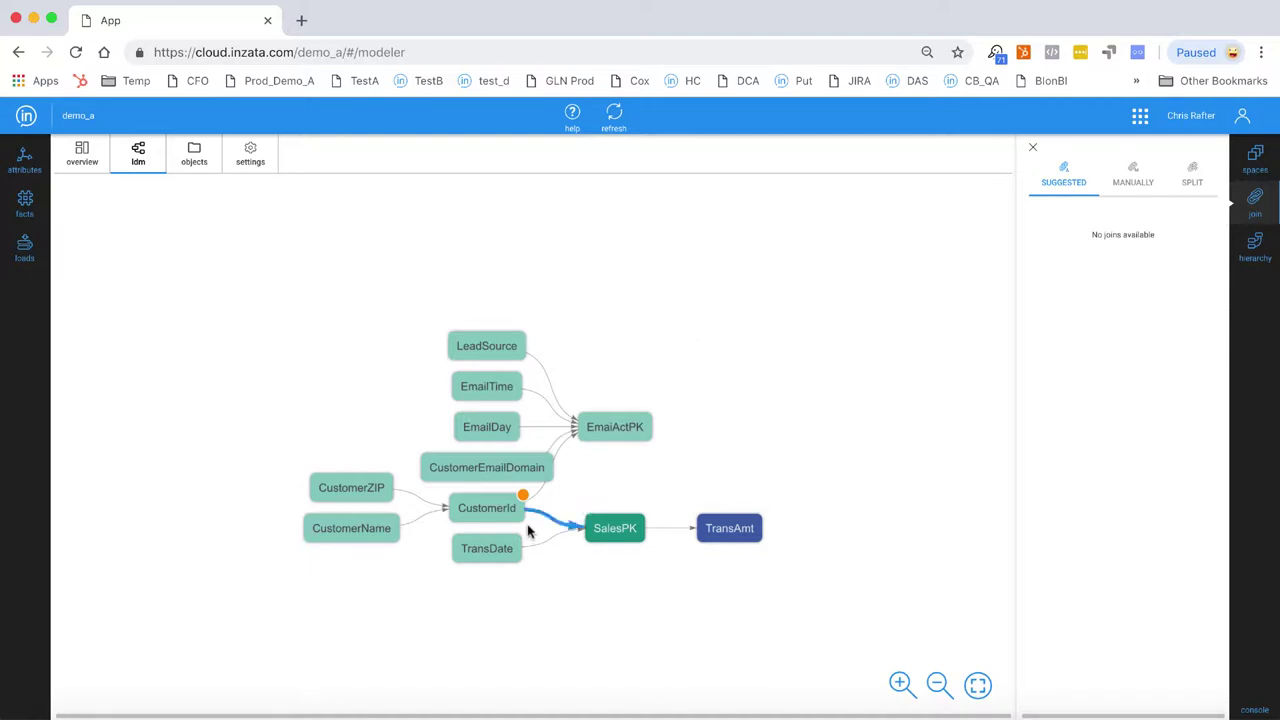
left_click(486, 510)
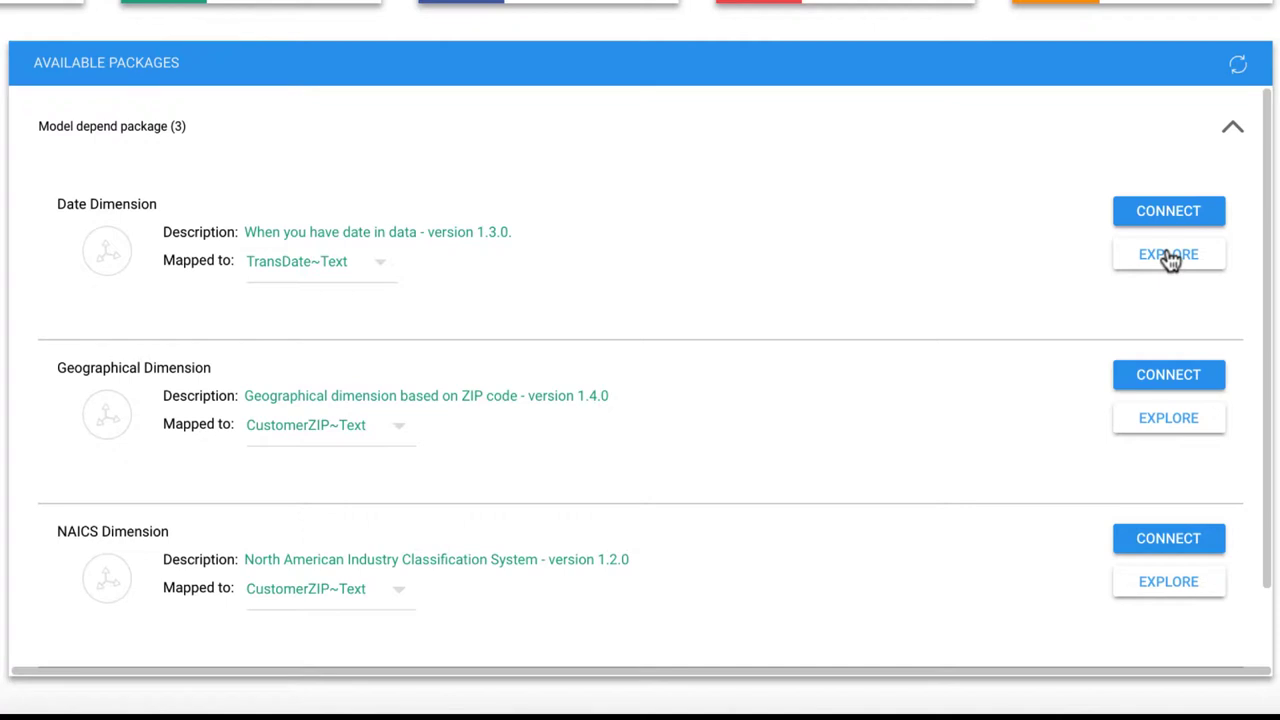
Step: Explore the Date Dimension package's structure and connect the package to the model, mapped to TransDate~Text
left_click(1168, 255)
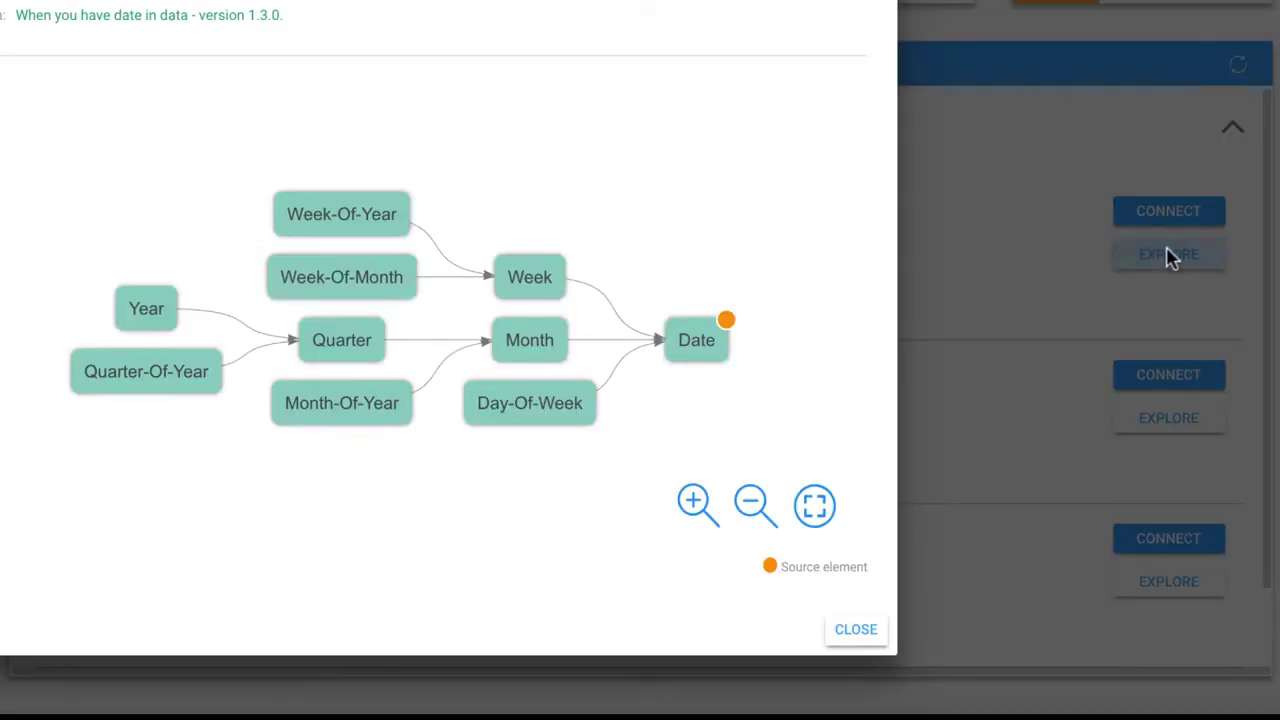
left_click(368, 348)
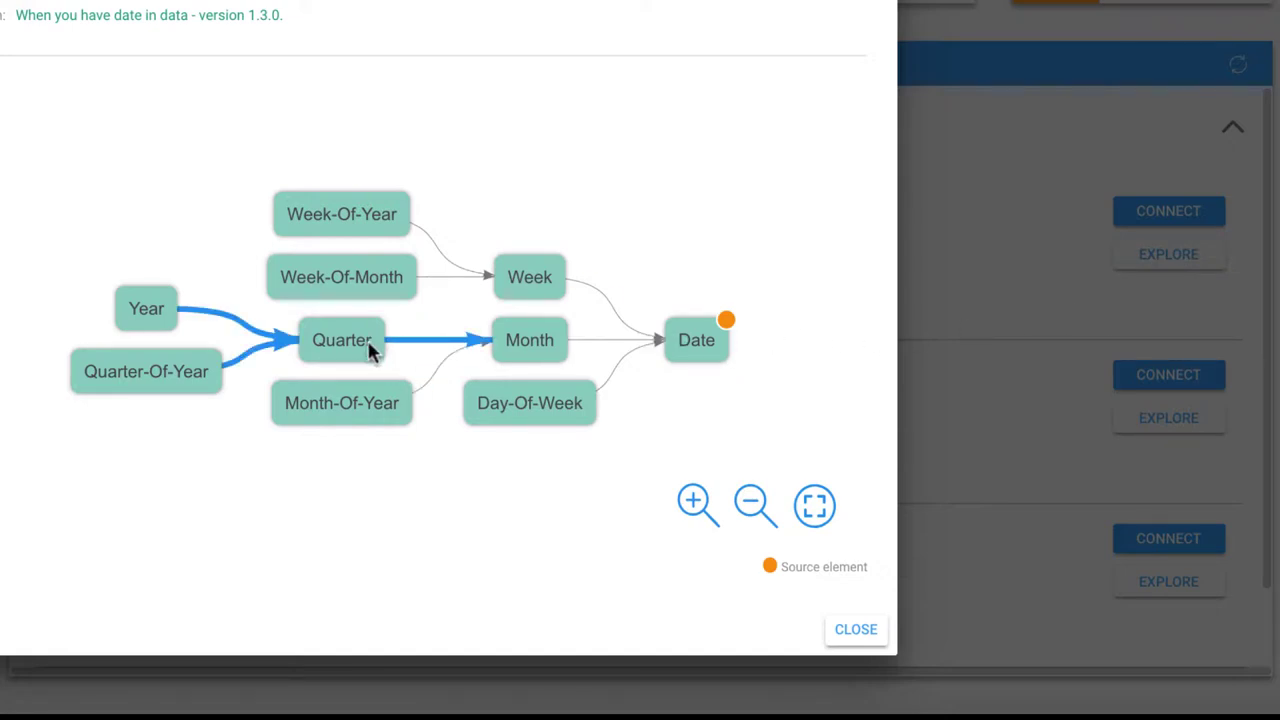
left_click(859, 632)
scroll(884, 520, "down", 1)
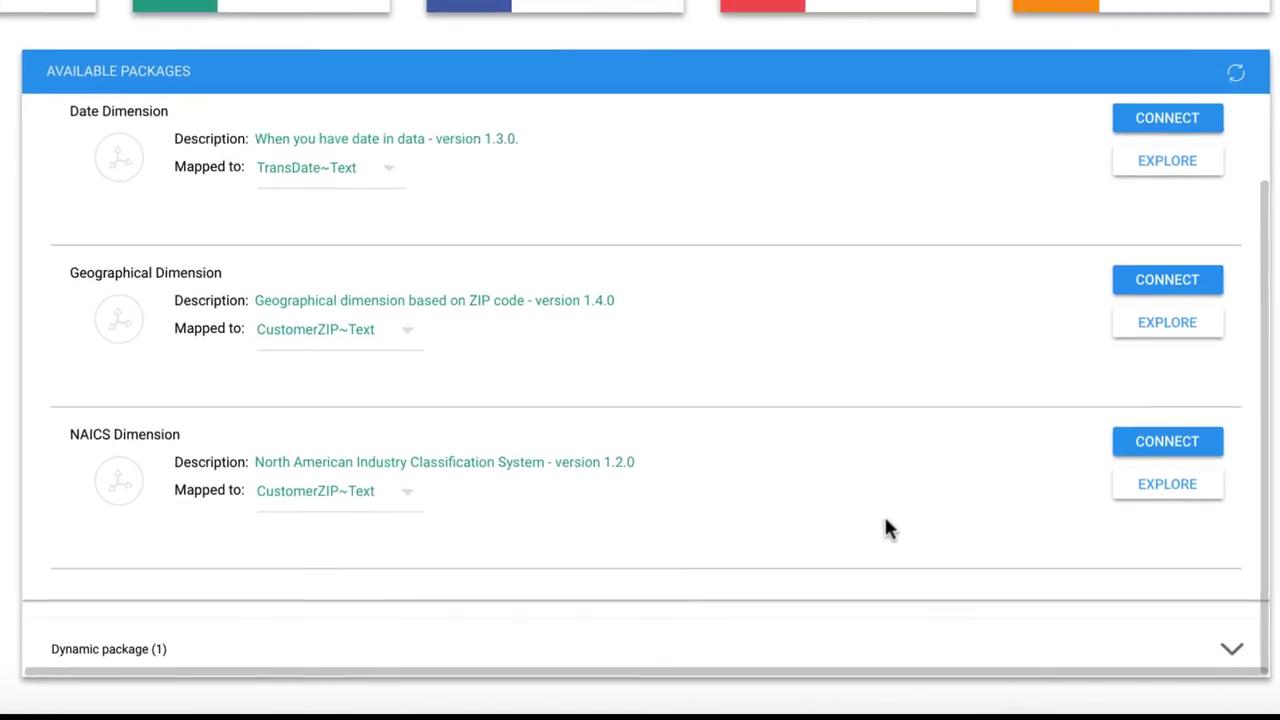
scroll(896, 527, "up", 1)
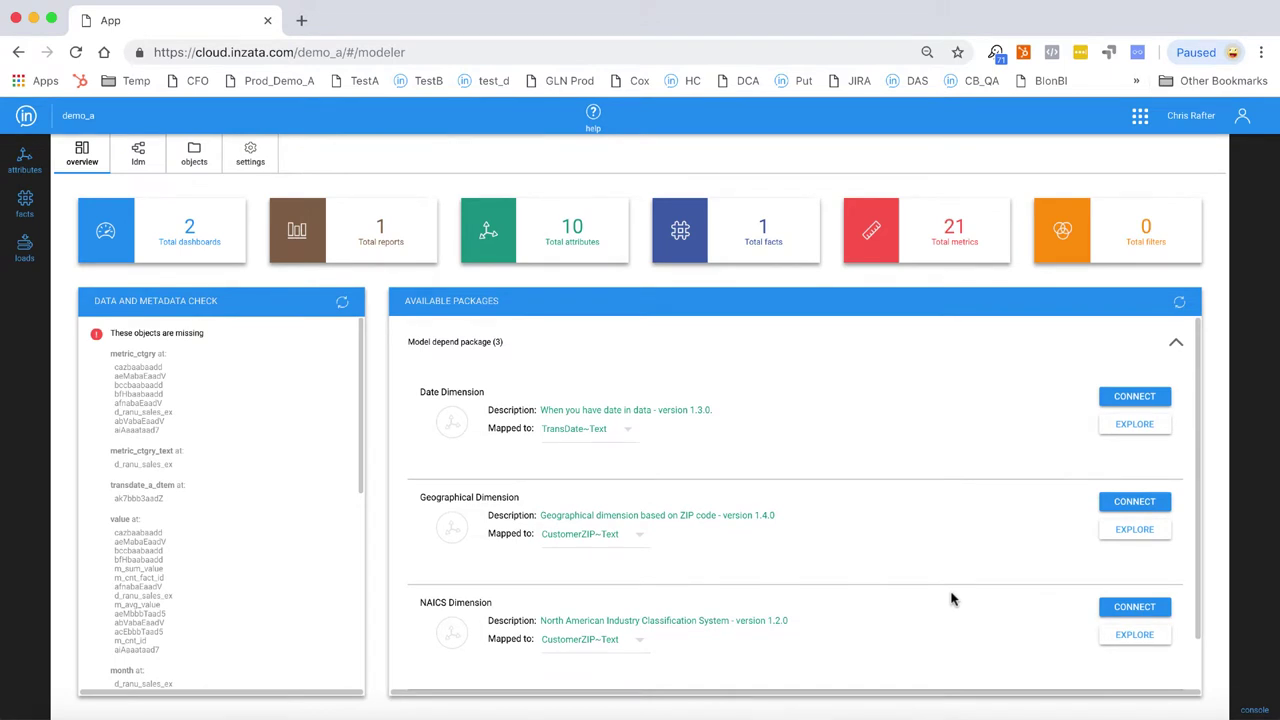
left_click(1136, 397)
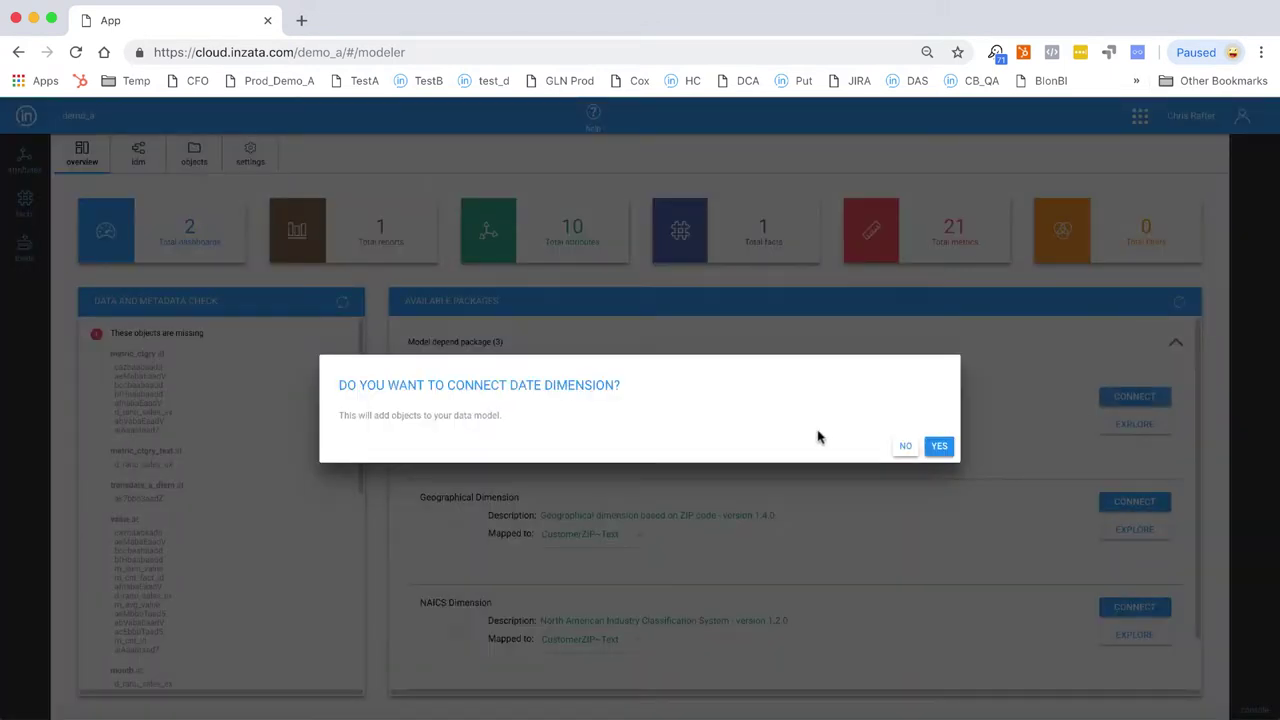
left_click(936, 448)
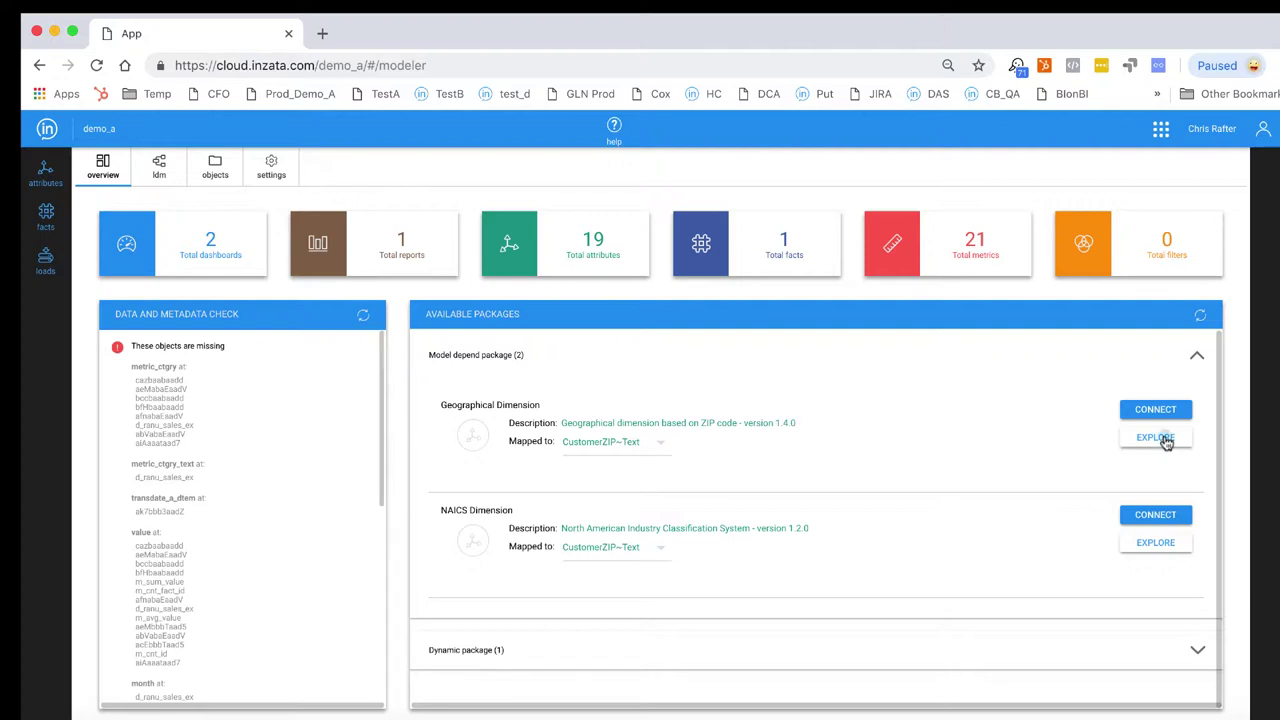
Step: Explore the Geographical Dimension package and connect it to the model, mapped to CustomerZIP~Text
left_click(1166, 443)
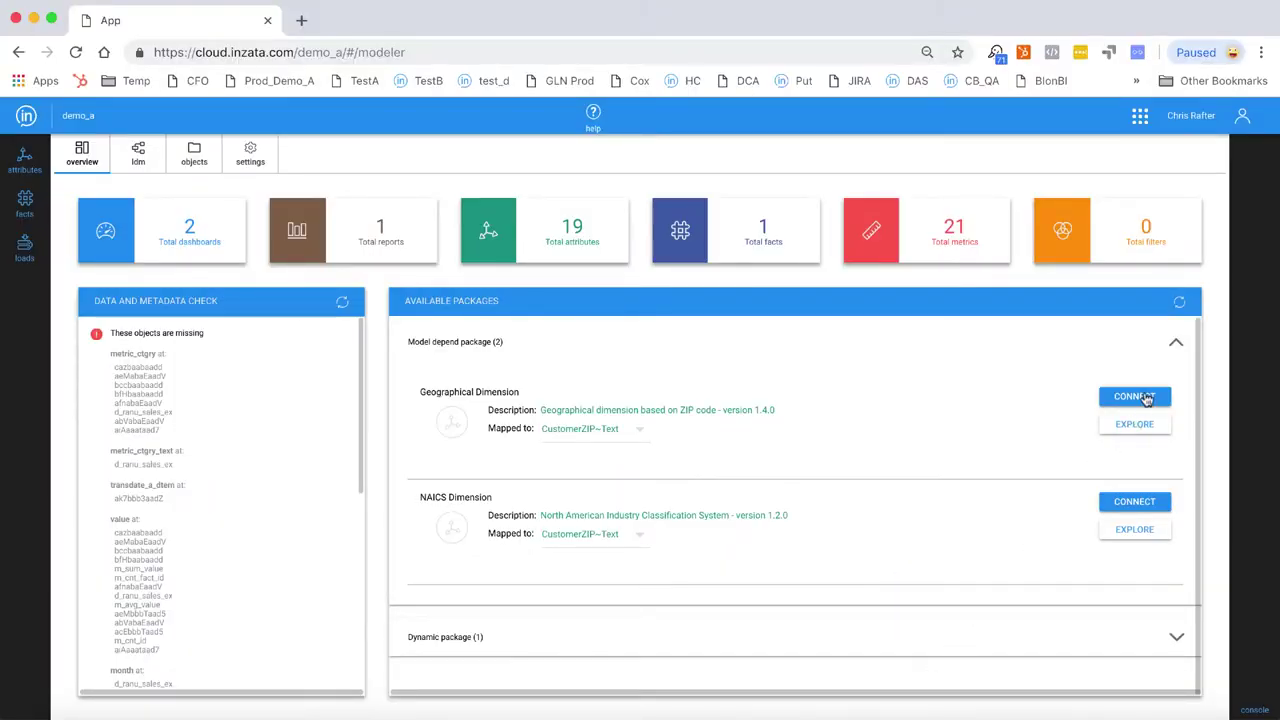
left_click(1145, 398)
left_click(939, 447)
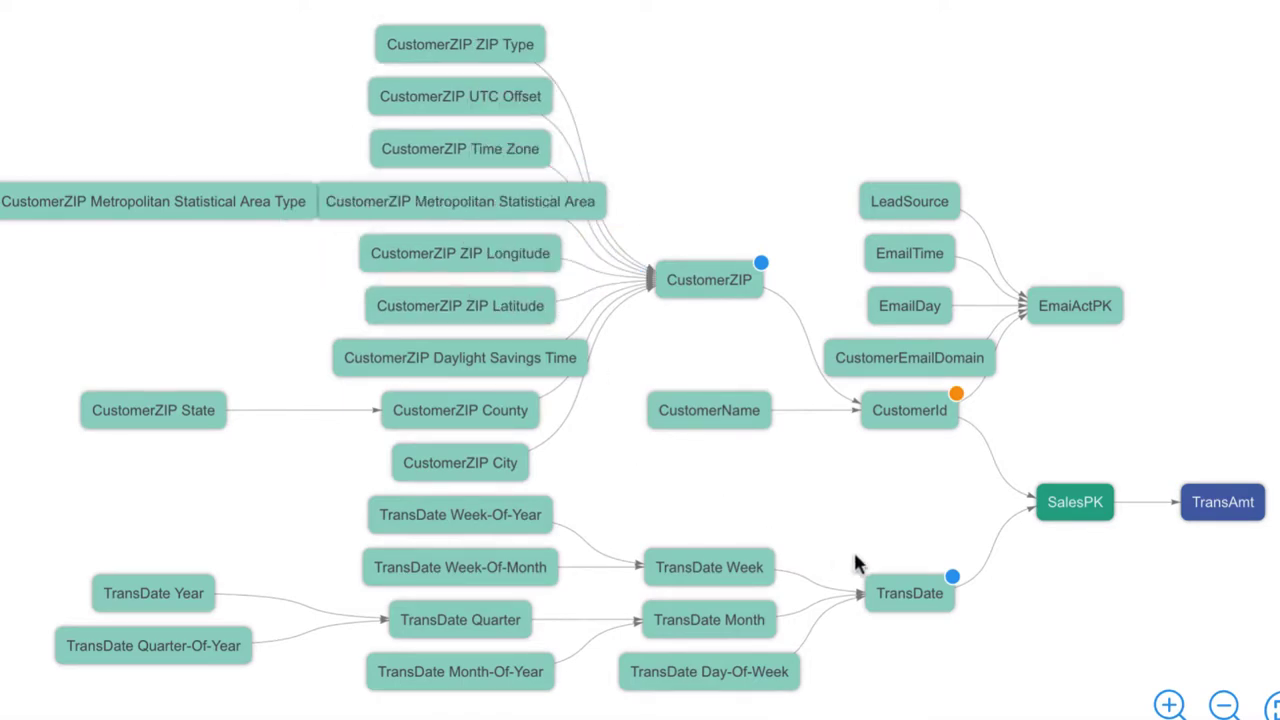
Step: Examine the values of the CustomerZIP City name and the CustomerZIP State FIPS code, abbreviation and name attributes in the model
left_click_drag(917, 605, 903, 514)
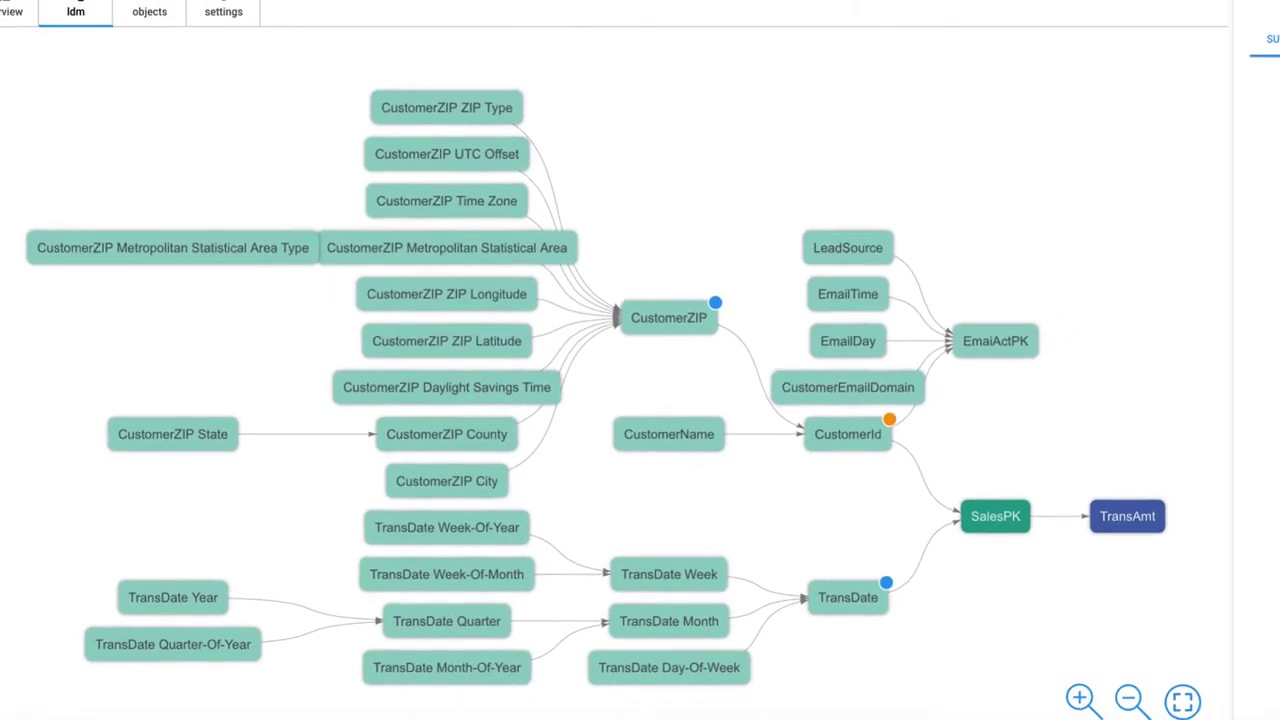
left_click(23, 150)
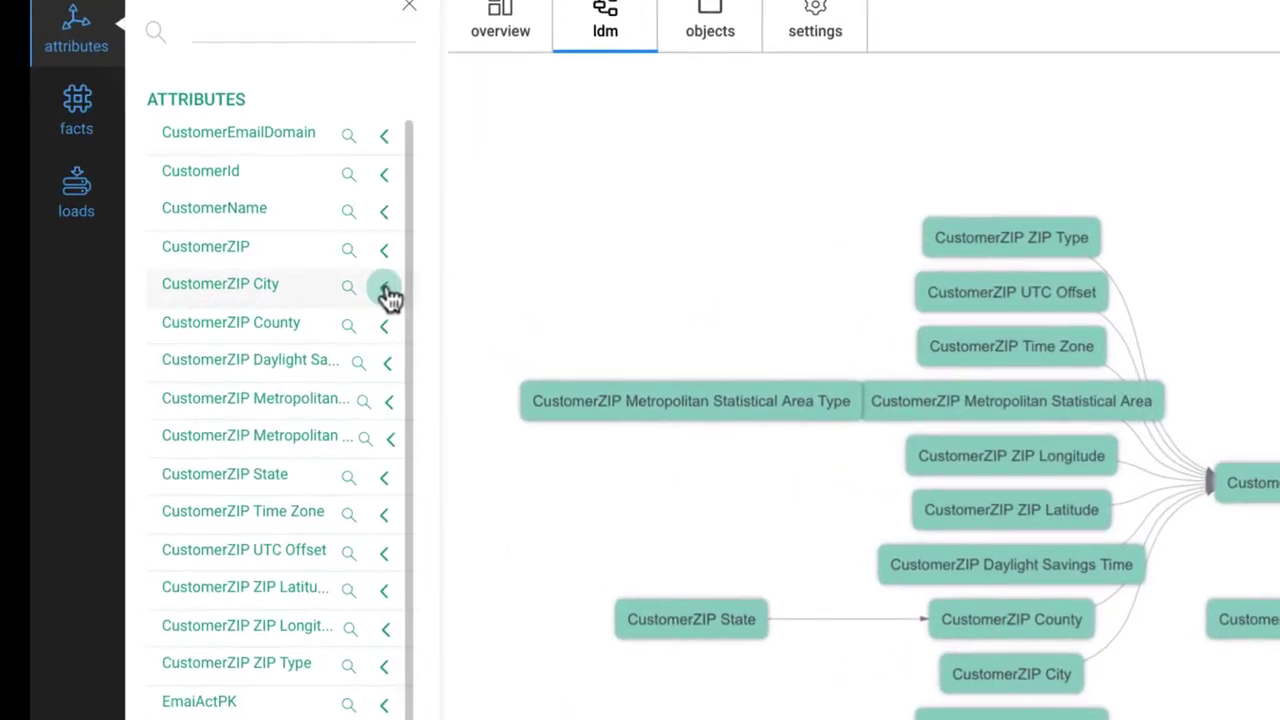
left_click(385, 290)
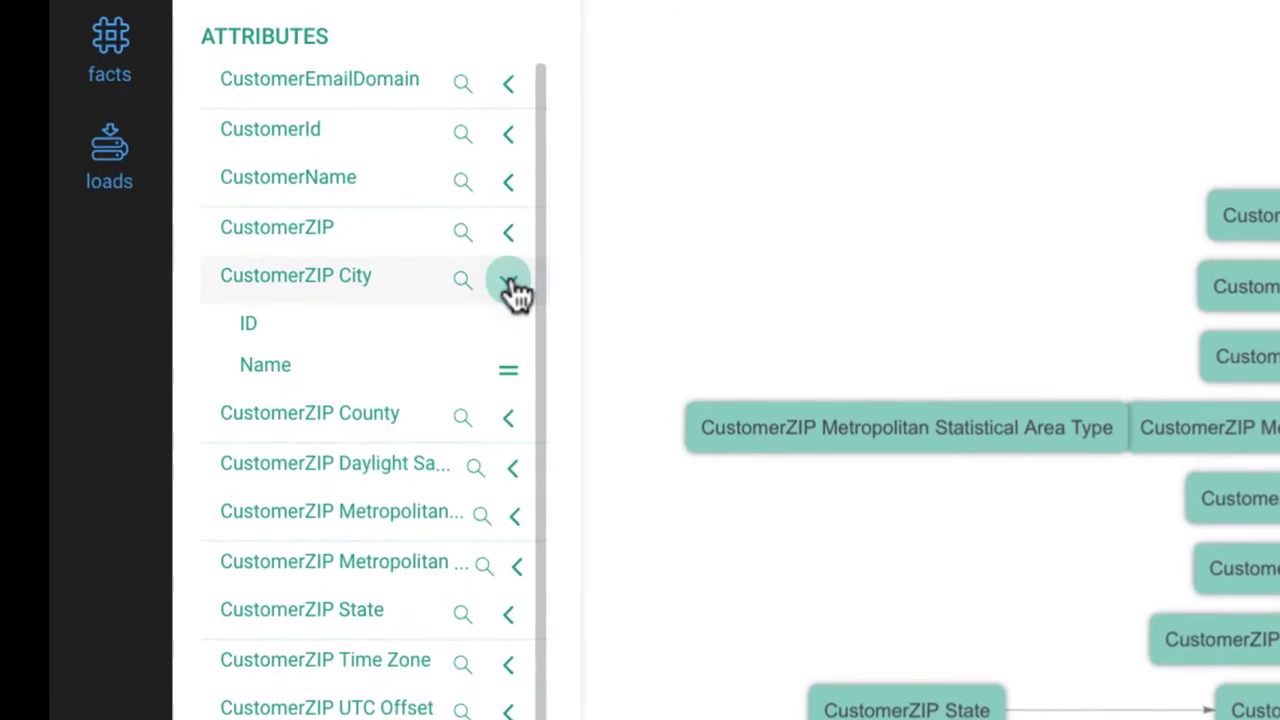
left_click(507, 380)
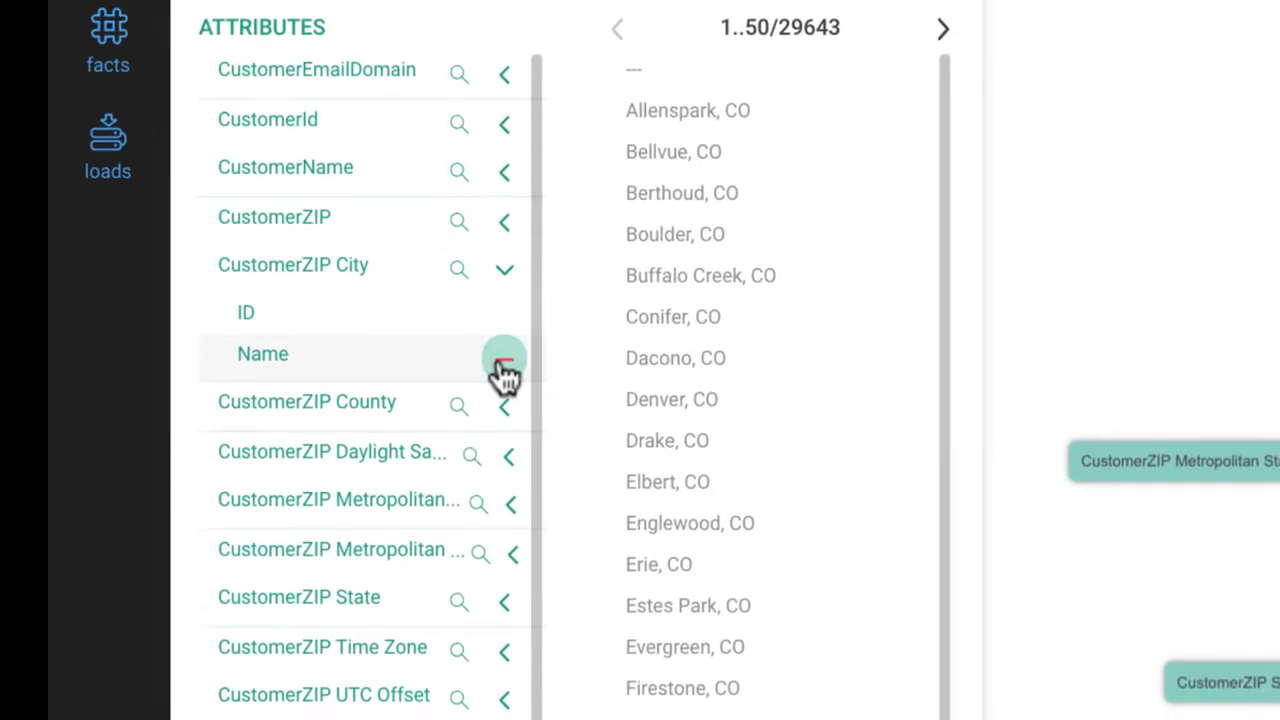
left_click(508, 232)
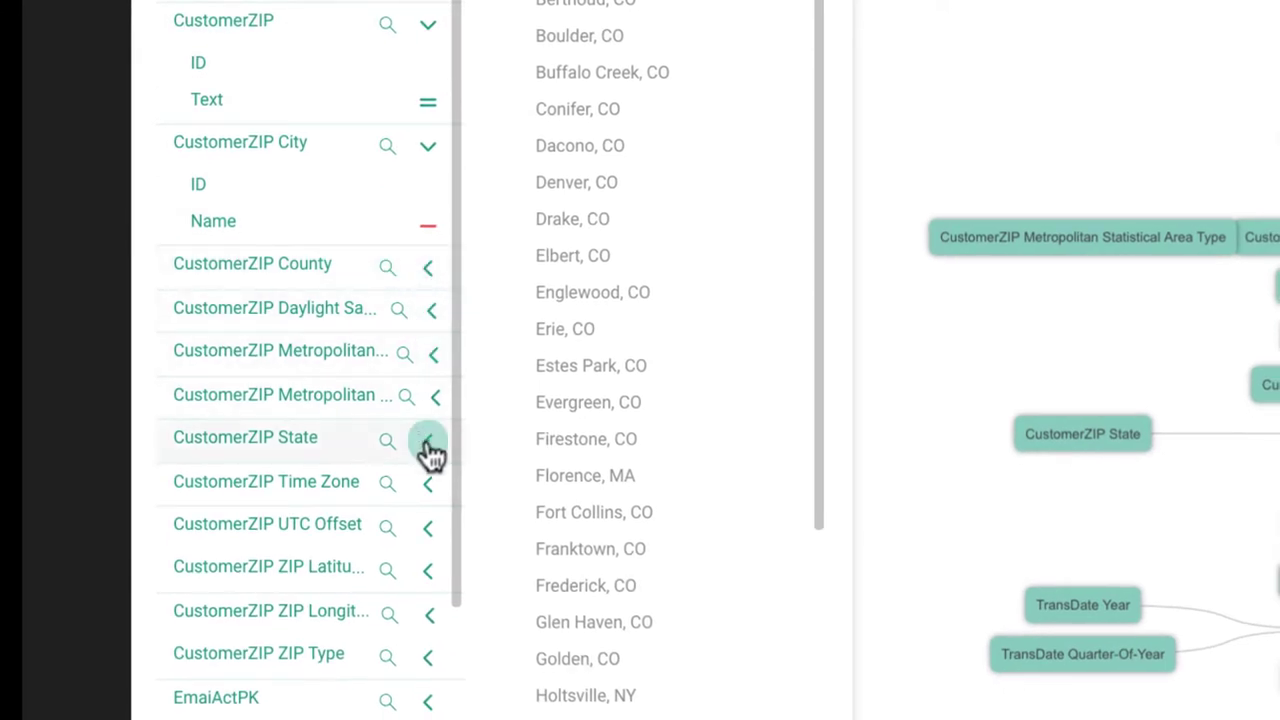
left_click(427, 443)
left_click(427, 526)
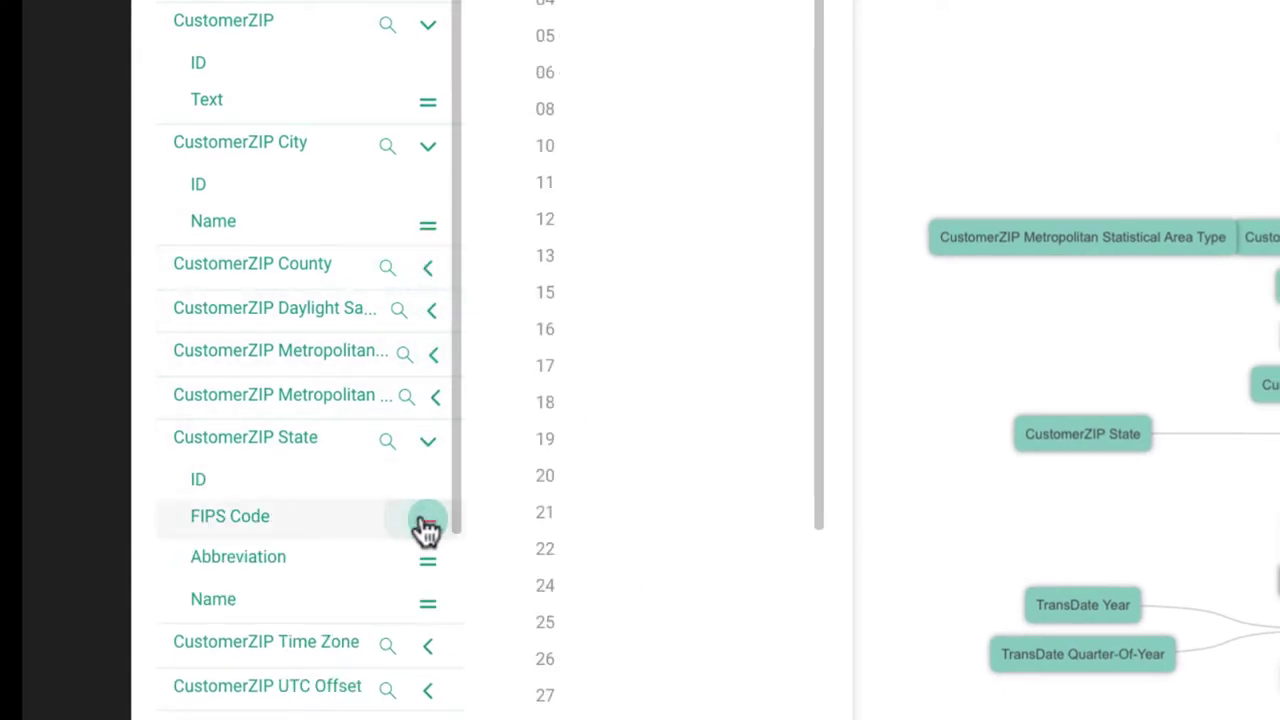
left_click(428, 564)
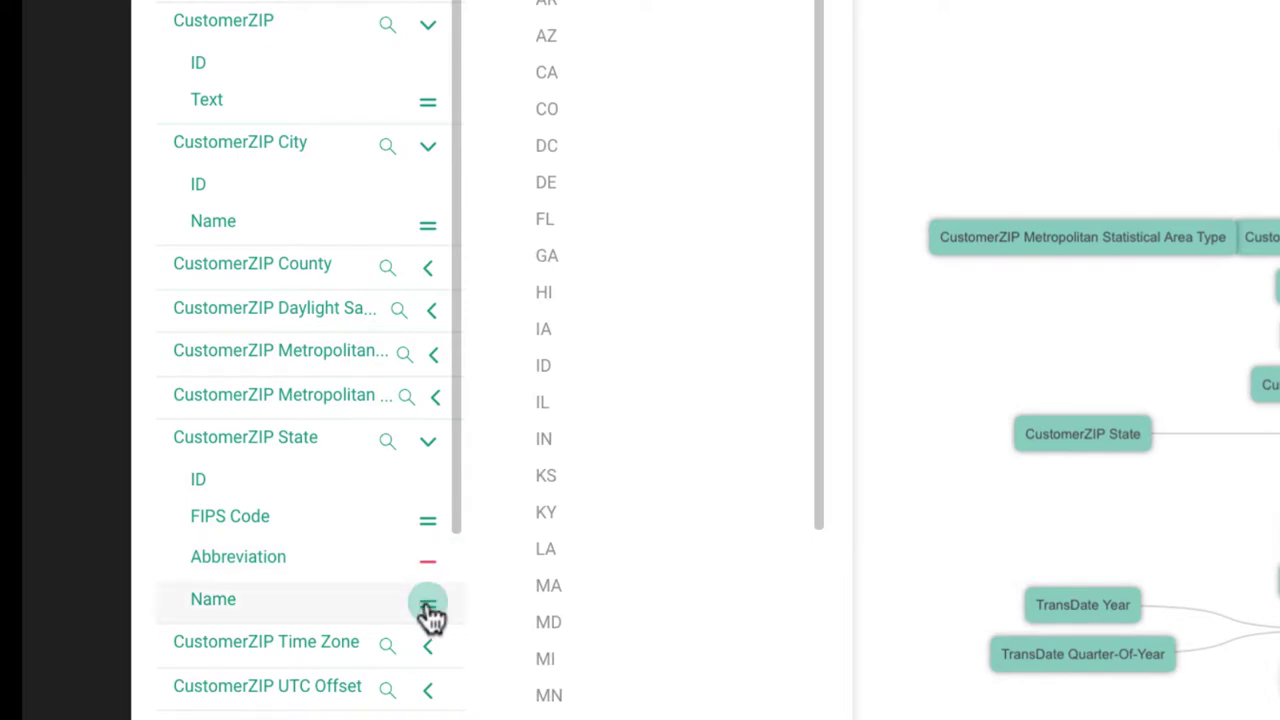
left_click(428, 610)
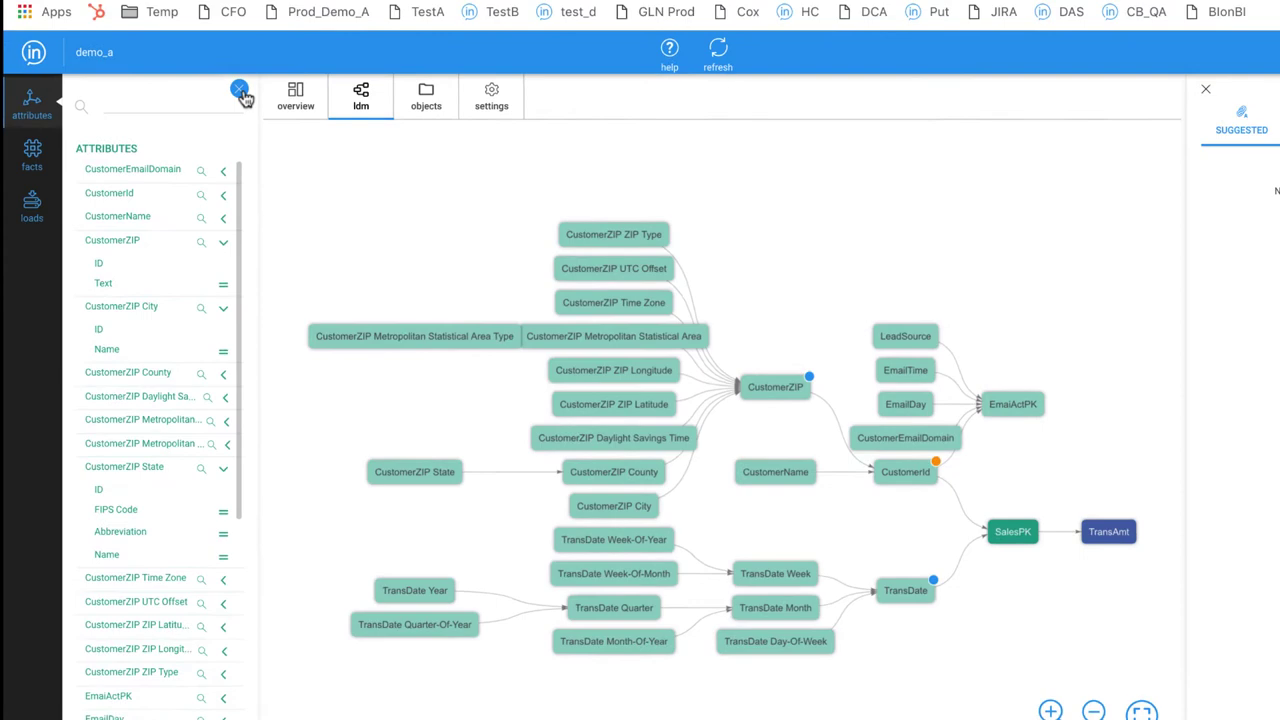
left_click(239, 91)
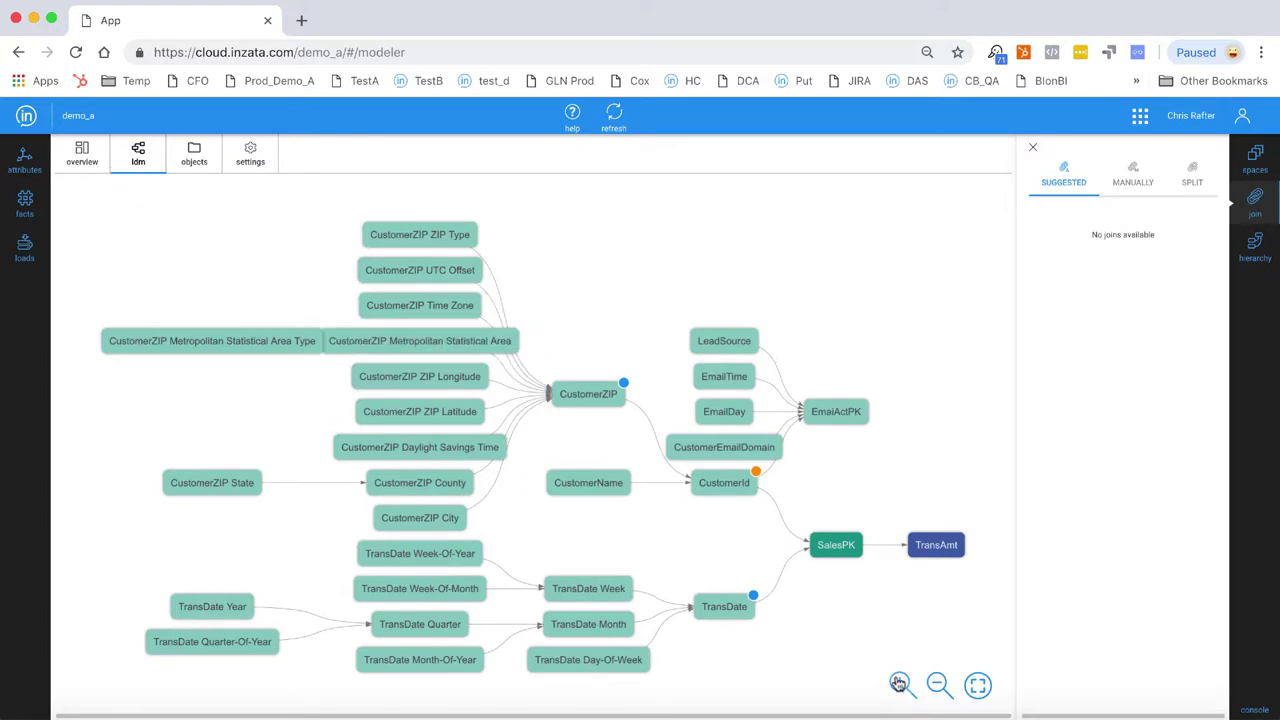
left_click_drag(694, 546, 658, 533)
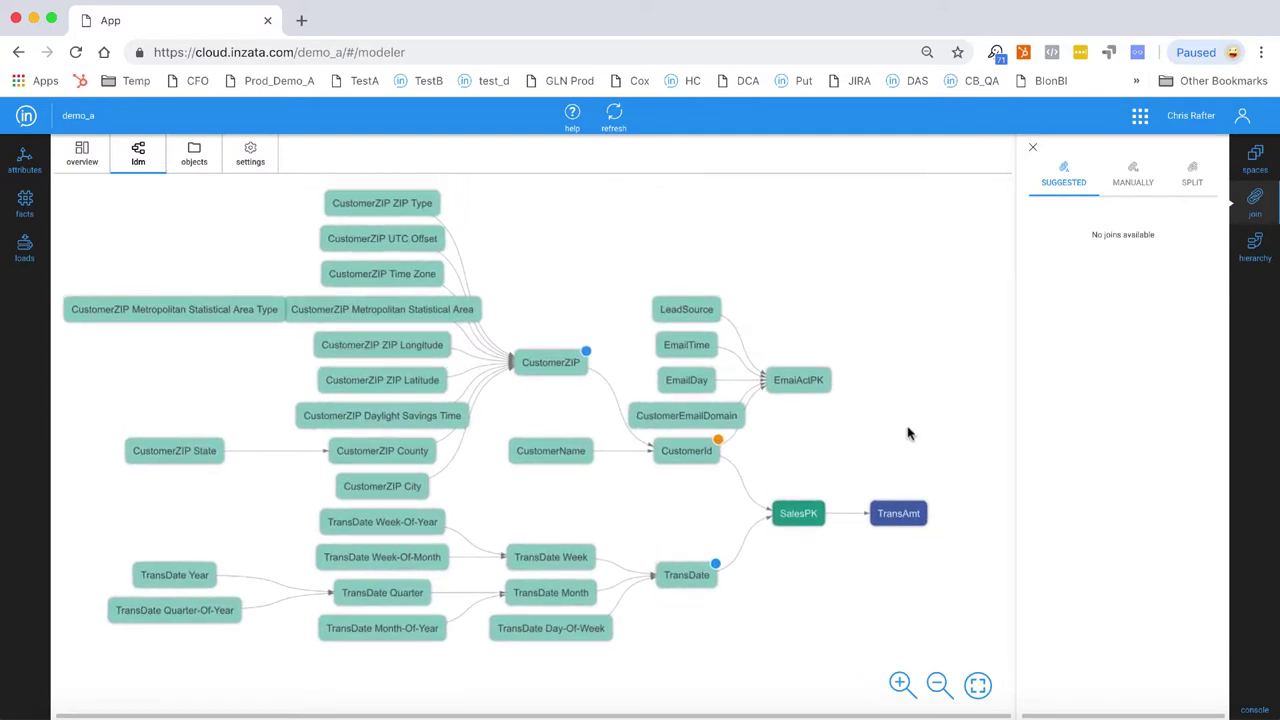
Step: Switch to the inBoard application and create a new dashboard
left_click(27, 117)
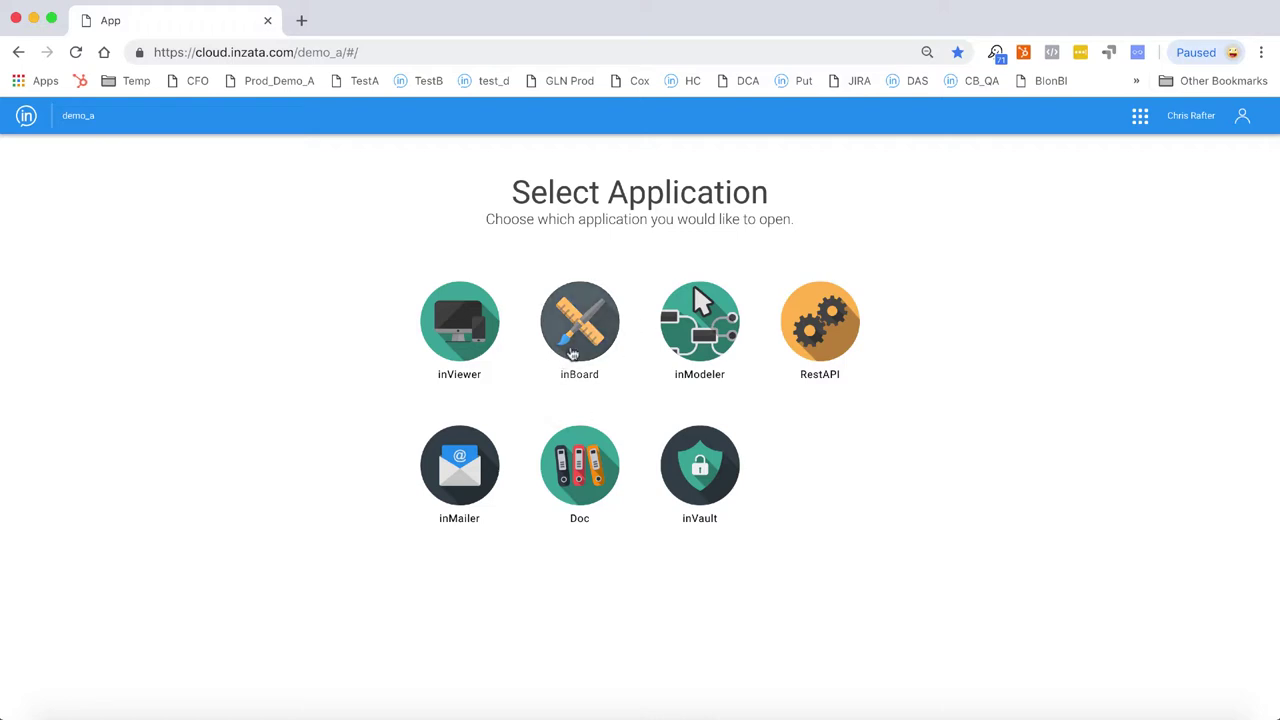
left_click(576, 352)
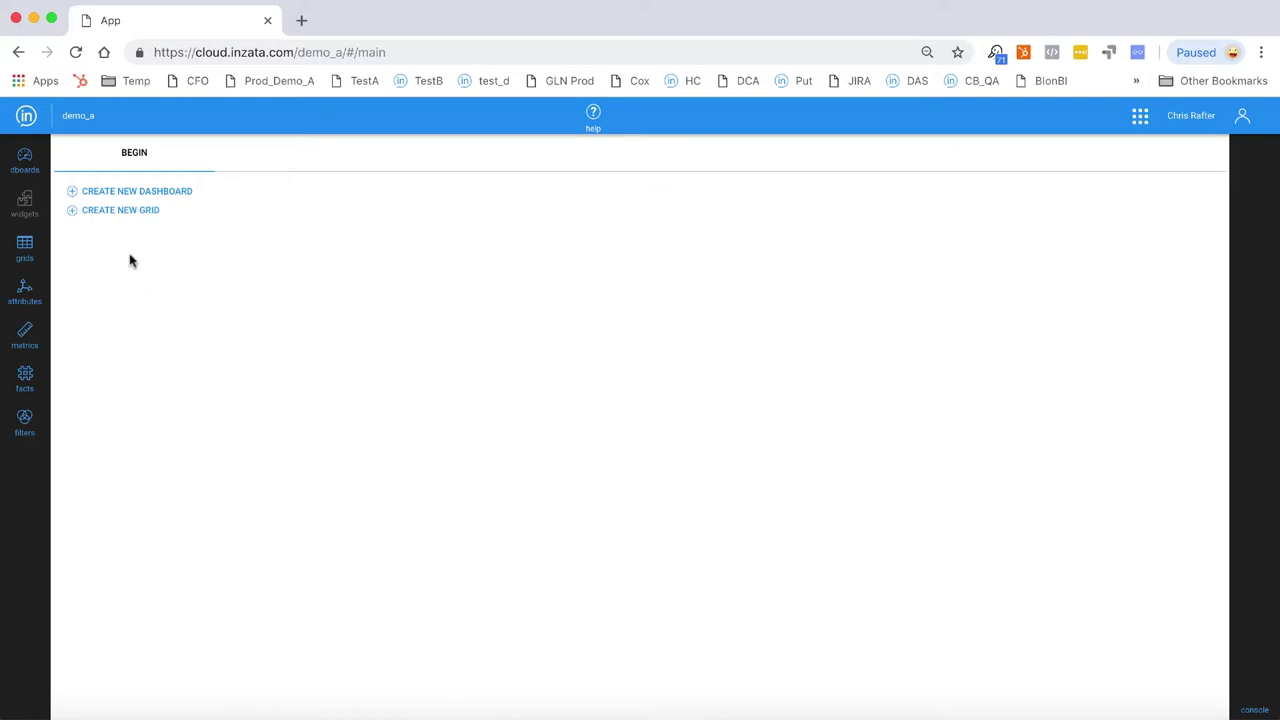
left_click(78, 192)
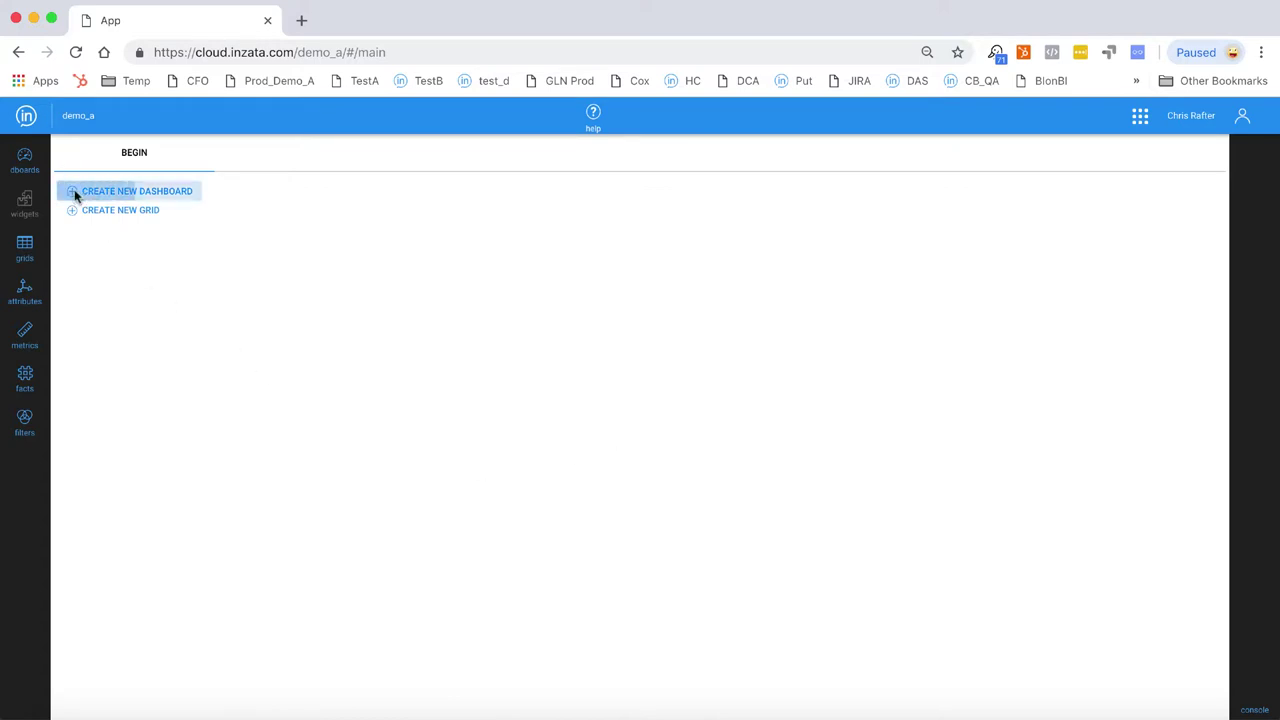
left_click(22, 162)
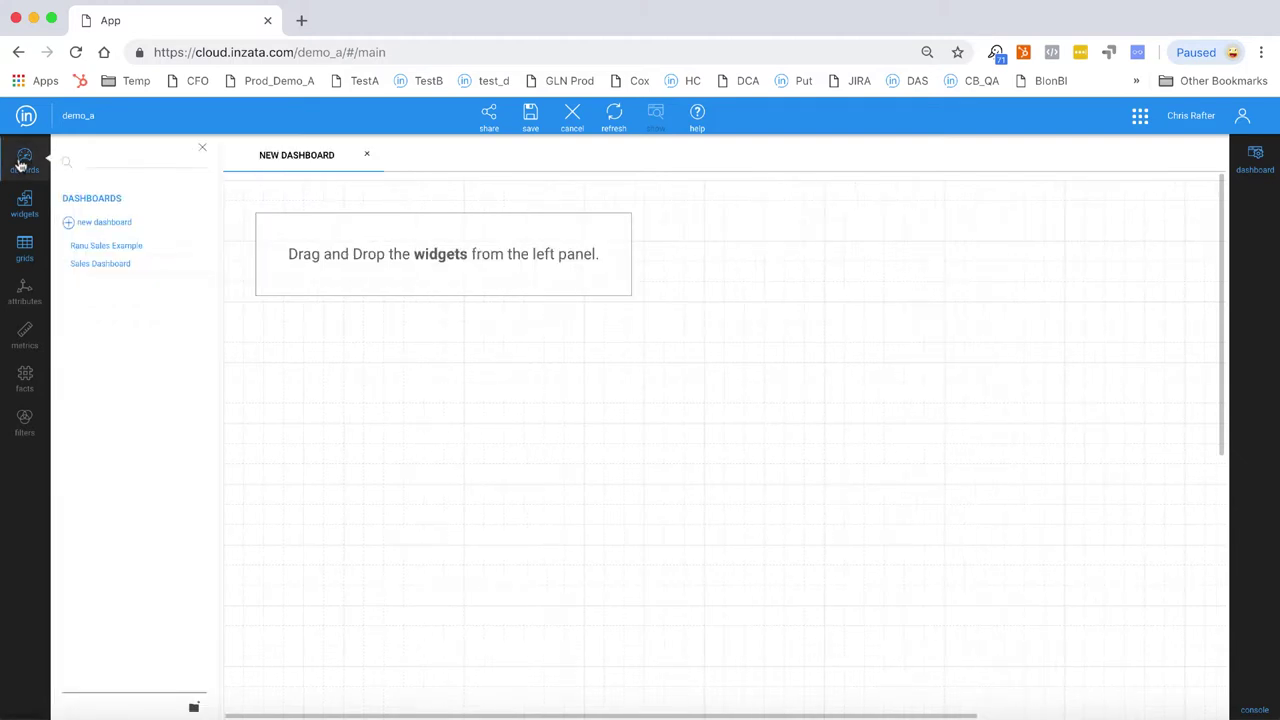
left_click(203, 146)
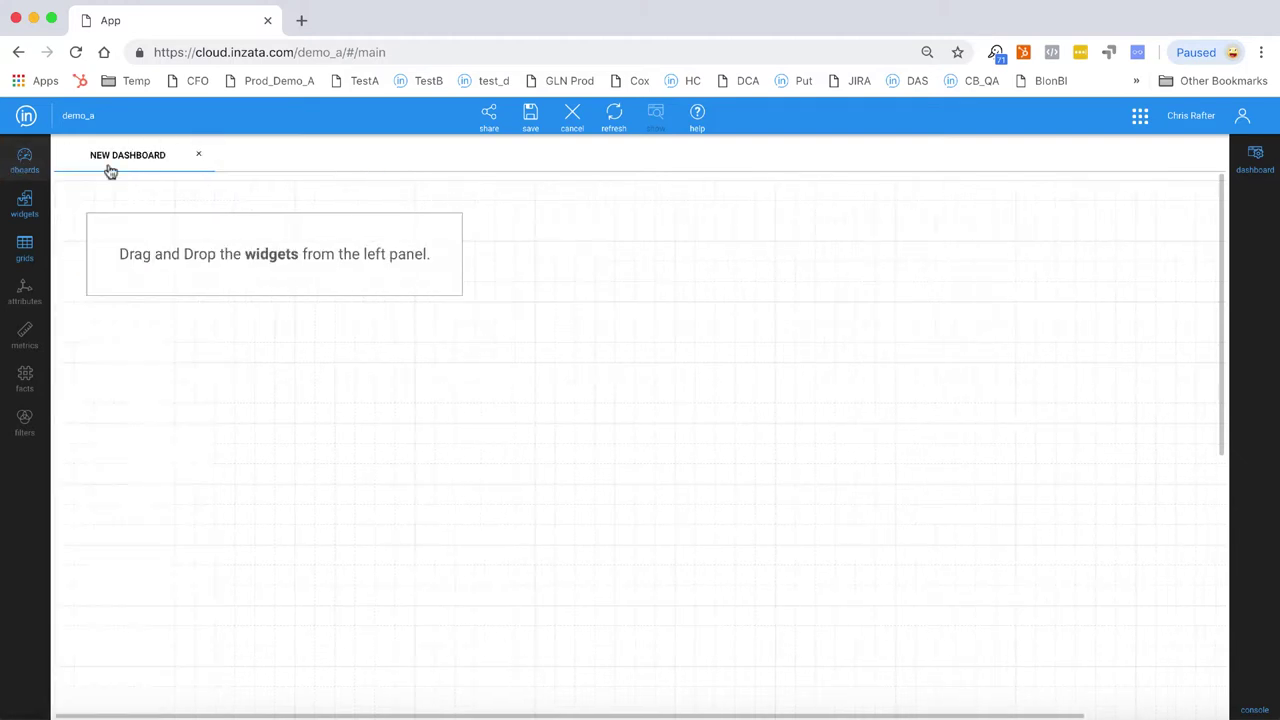
Step: Add a report widget to the dashboard, place it in the canvas's upper-left corner and enlarge it
left_click(25, 207)
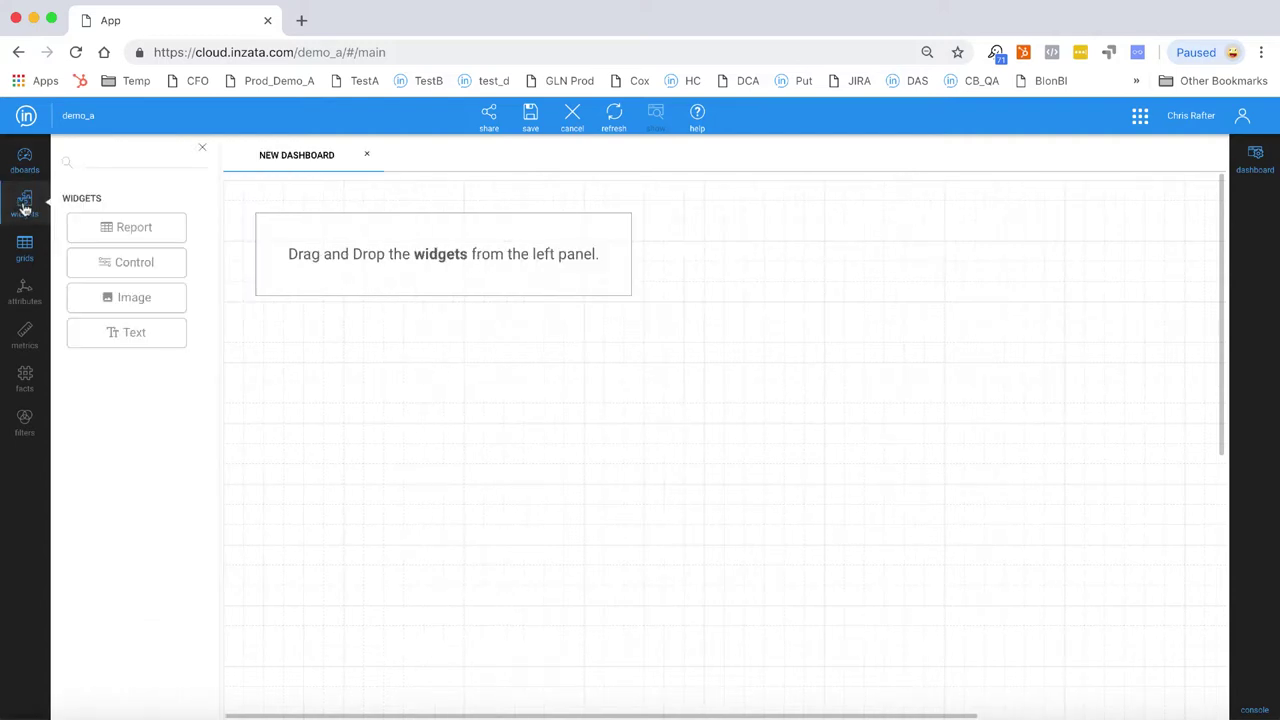
left_click_drag(127, 237, 386, 313)
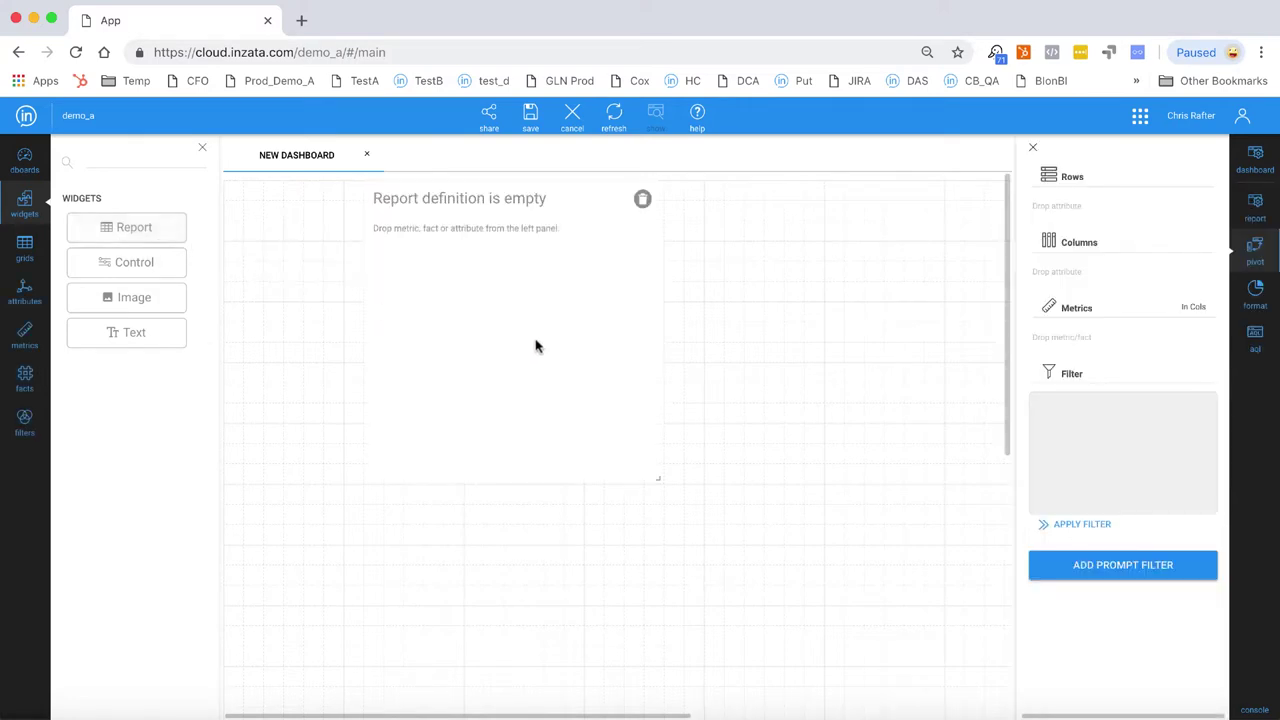
left_click_drag(540, 346, 408, 361)
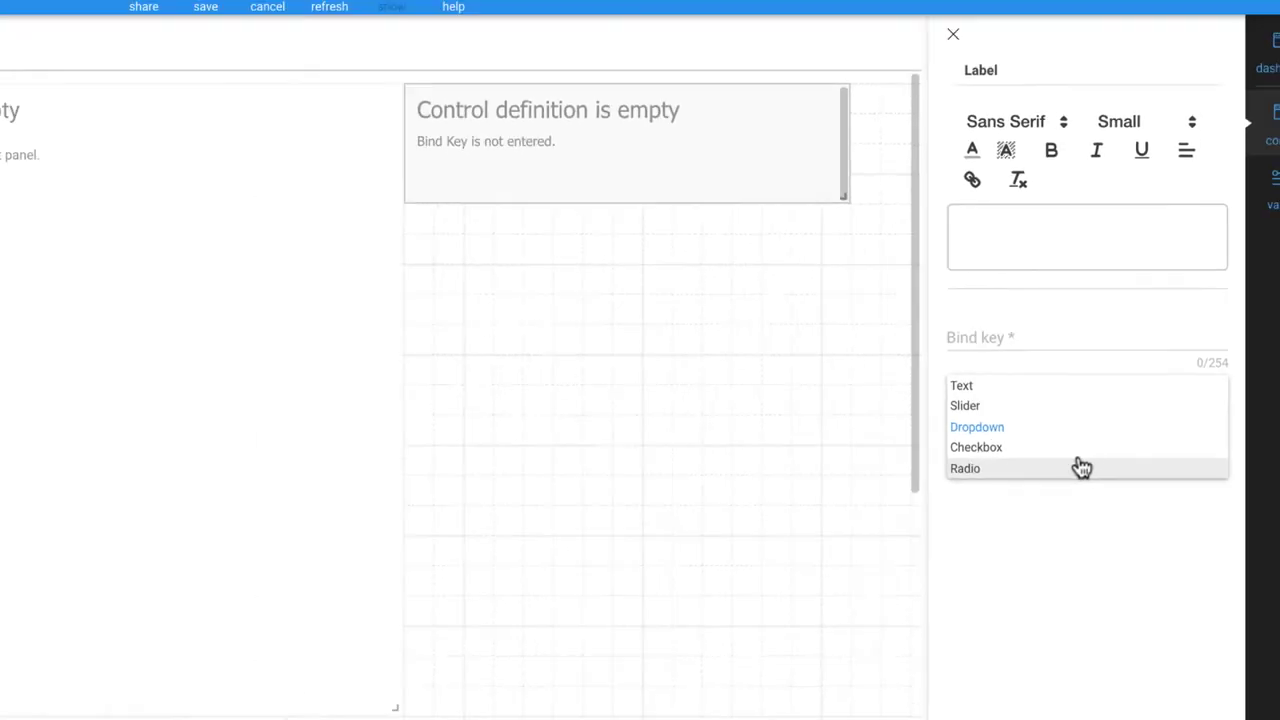
Step: Try out a control, an image and a text widget on the dashboard and delete them again
left_click(824, 401)
mouse_move(747, 181)
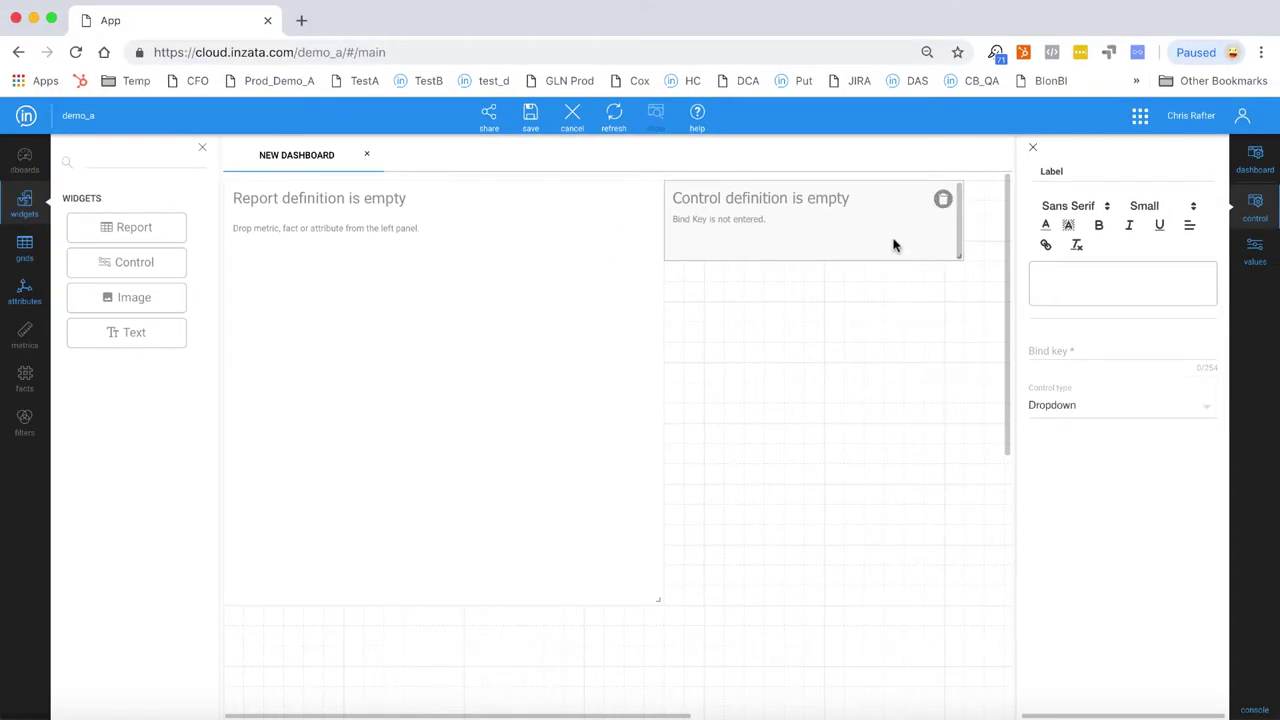
left_click(943, 203)
left_click_drag(103, 292, 777, 309)
left_click_drag(124, 341, 355, 650)
left_click_drag(939, 330, 846, 331)
left_click(945, 197)
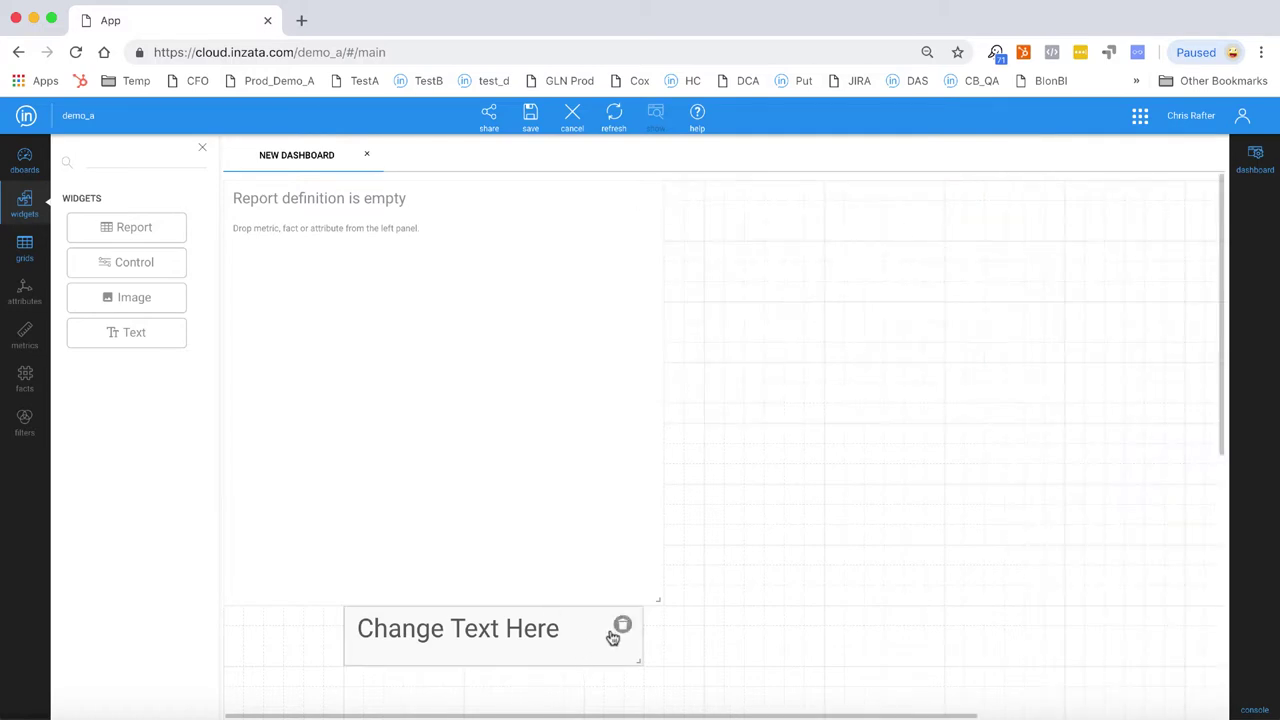
left_click(620, 629)
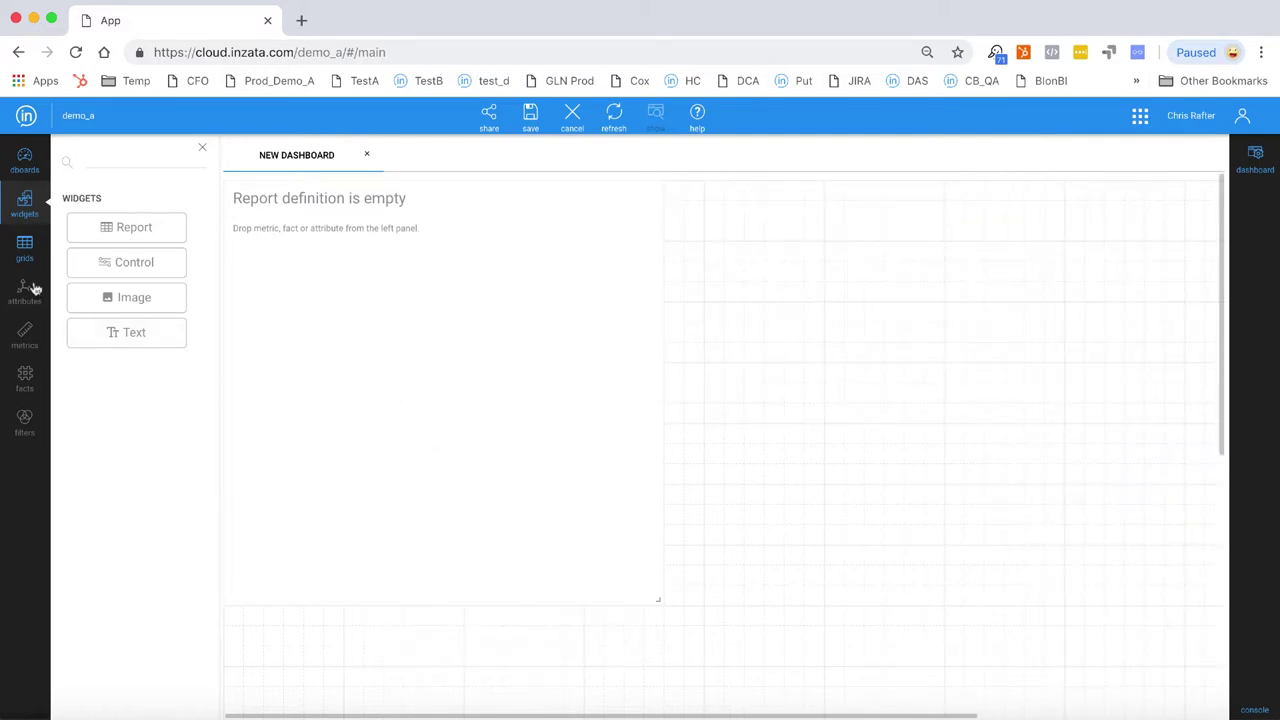
Step: Add a second report widget to the dashboard and place it beside the first report
left_click_drag(165, 243, 844, 300)
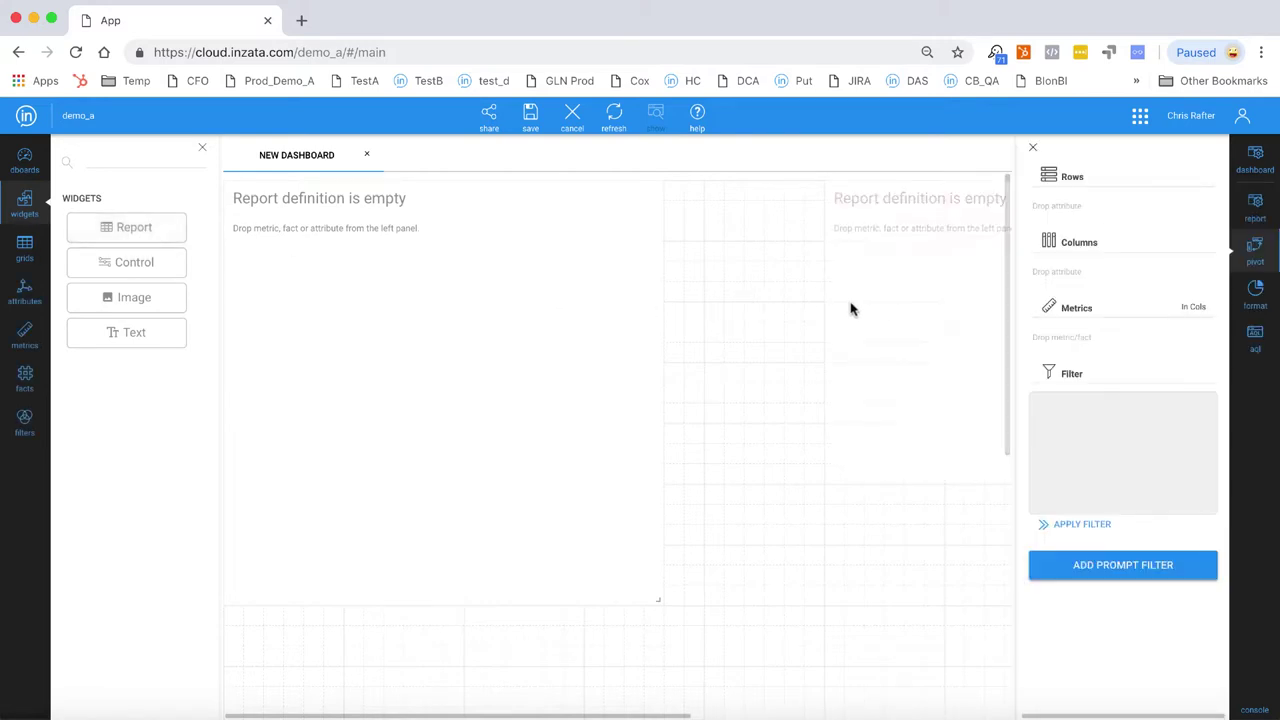
left_click_drag(845, 309, 734, 309)
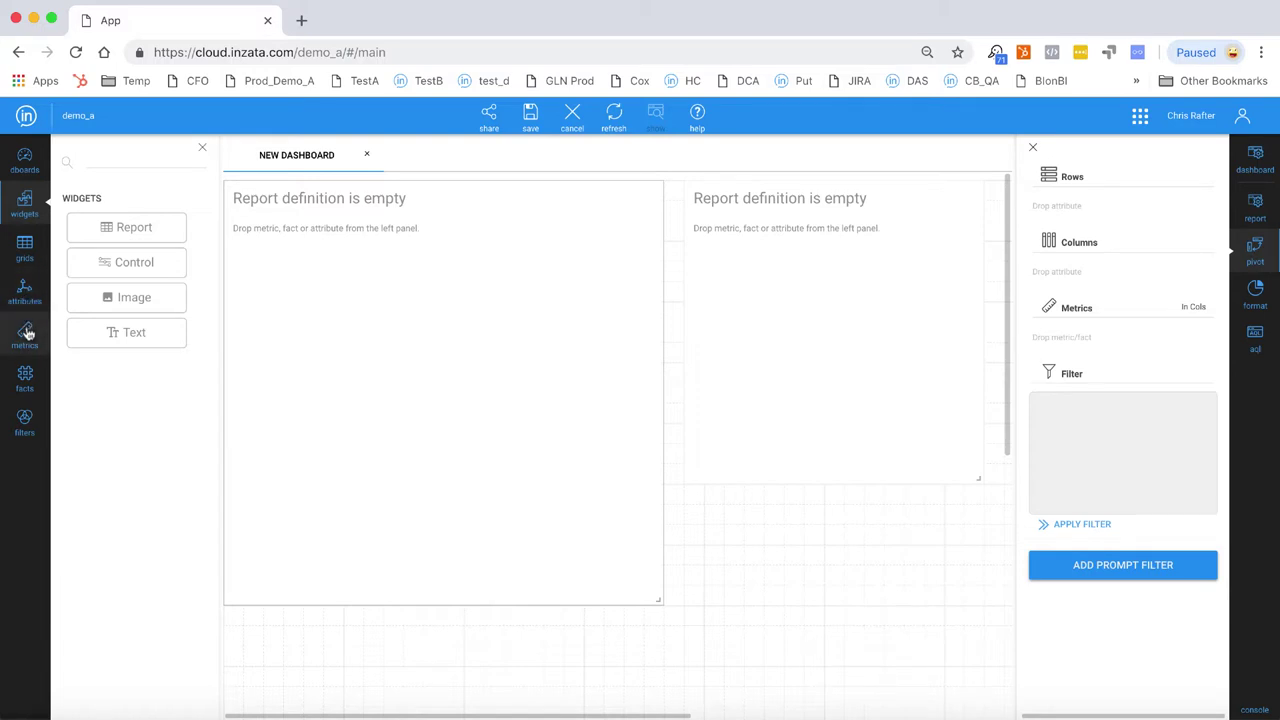
Step: Browse the available metrics, attributes and facts, and add the Sales by Day and Time metric to the first report
left_click(25, 335)
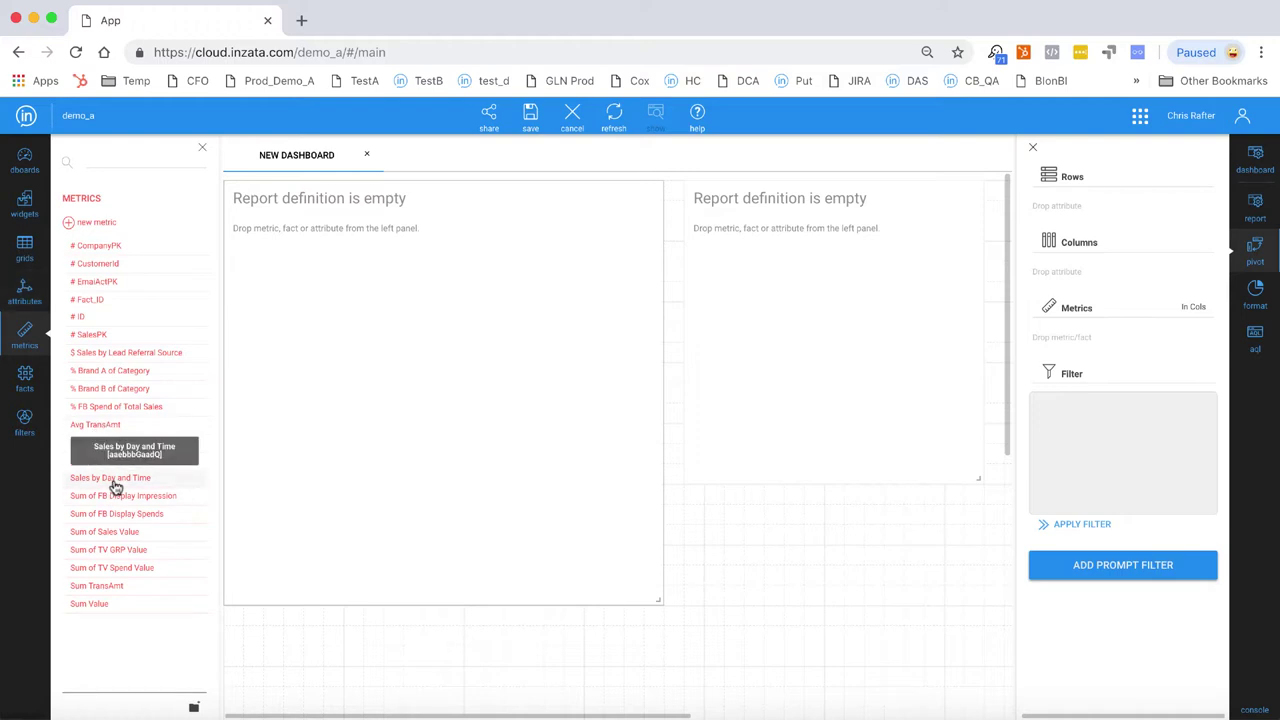
left_click(23, 292)
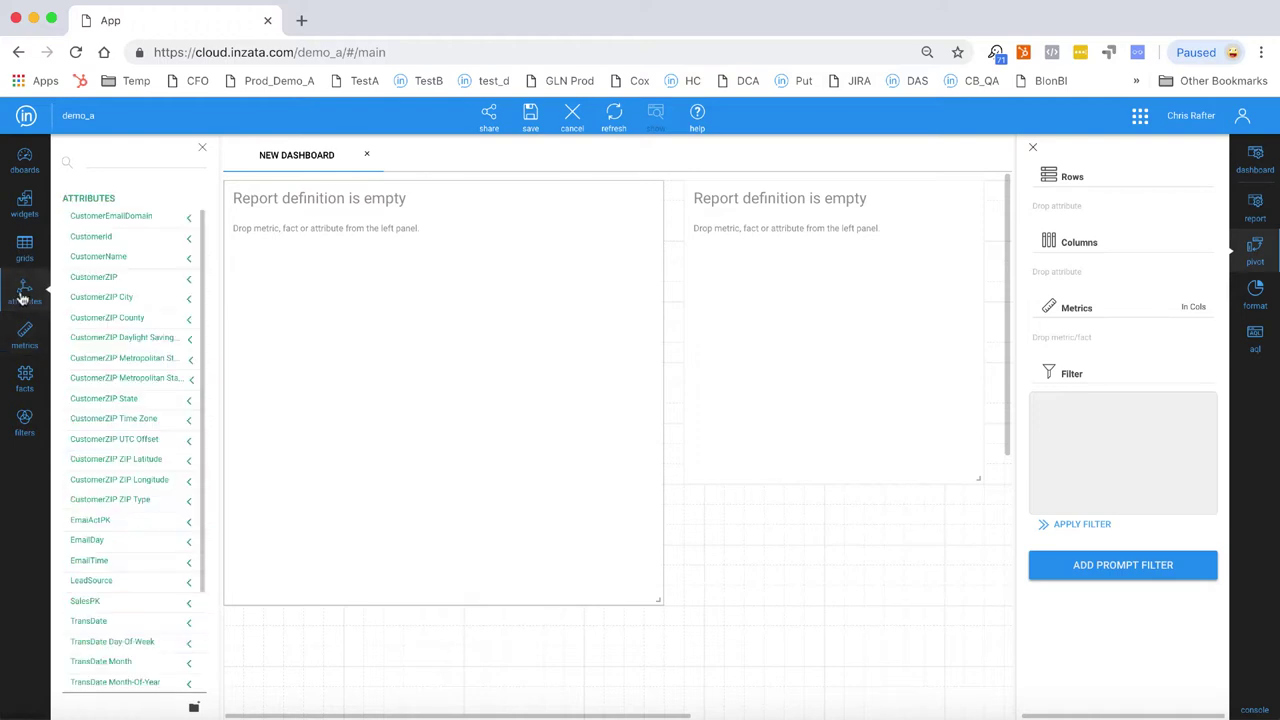
left_click(25, 378)
left_click(25, 334)
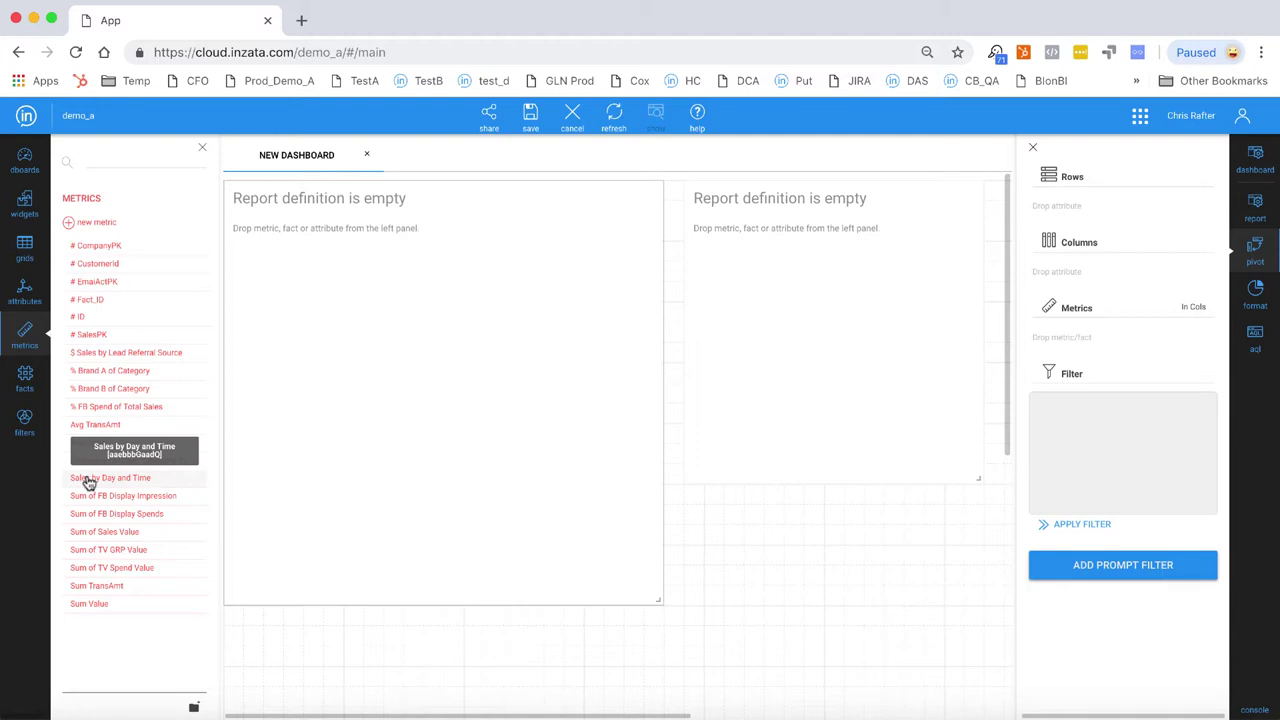
left_click_drag(92, 483, 325, 378)
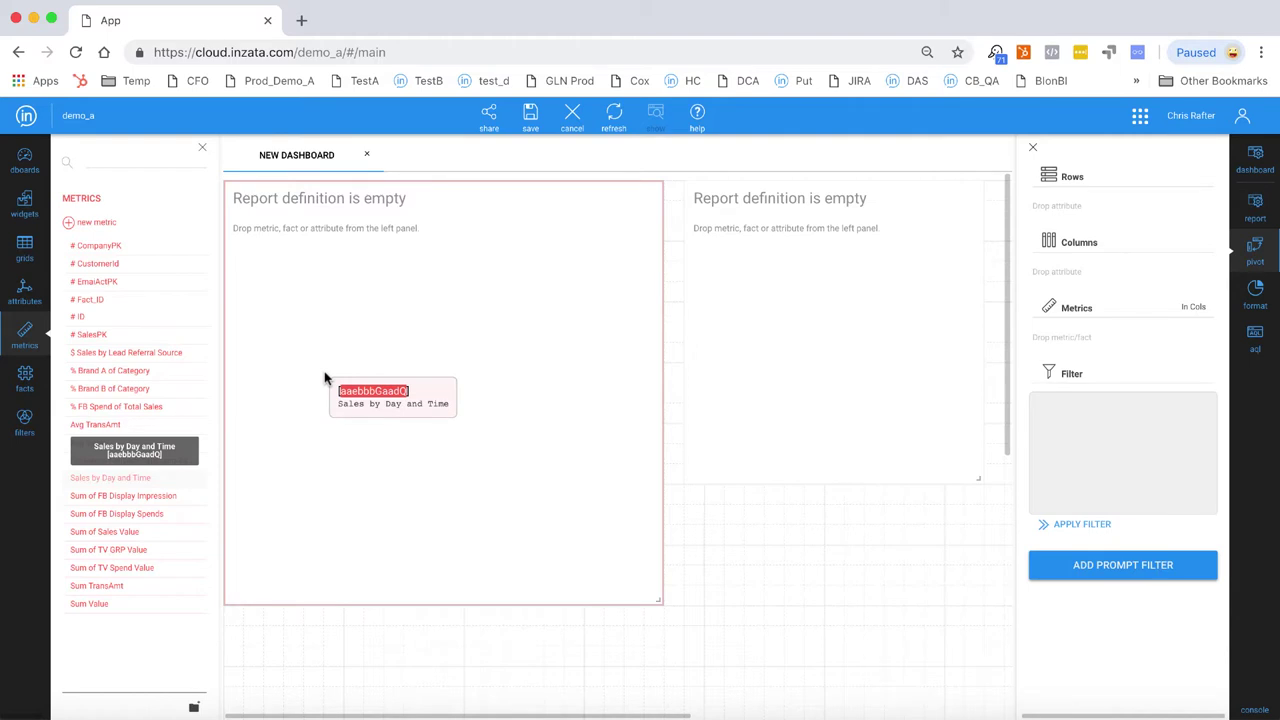
left_click_drag(326, 379, 326, 379)
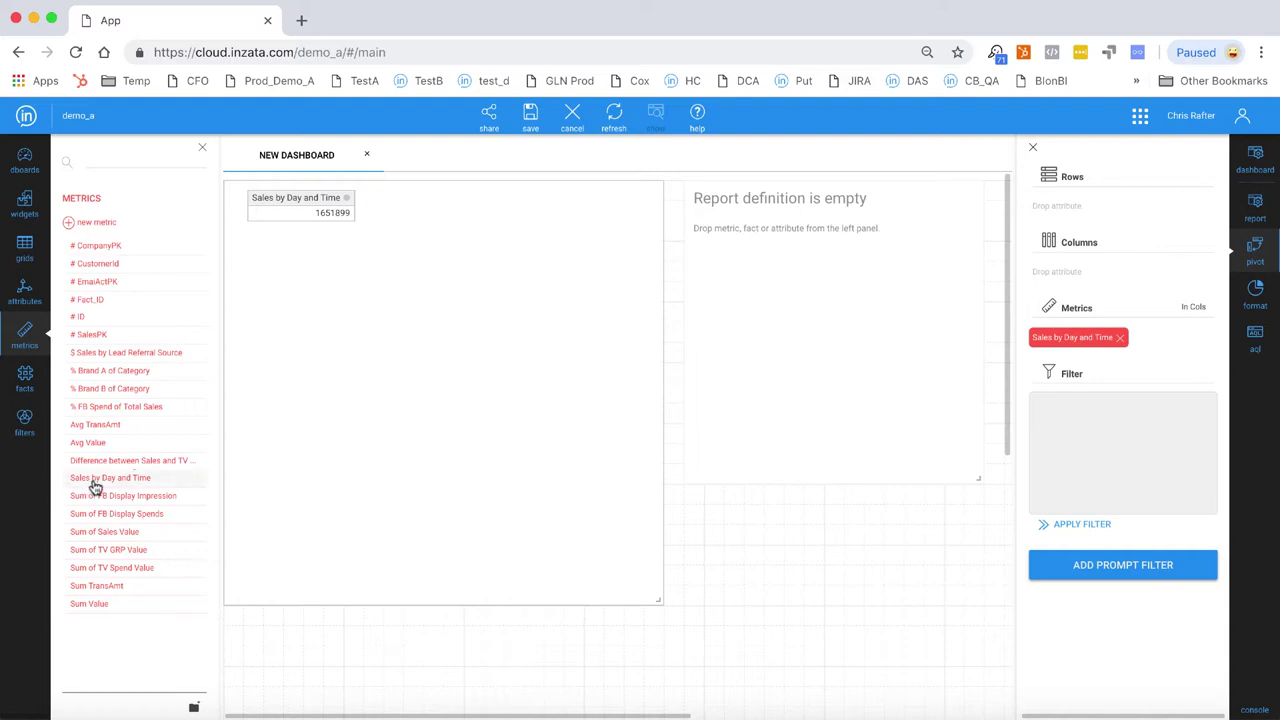
Step: Add EmailDay~Text as the columns and EmailTime as the rows of the Sales by Day and Time report
mouse_move(380, 407)
left_click(25, 290)
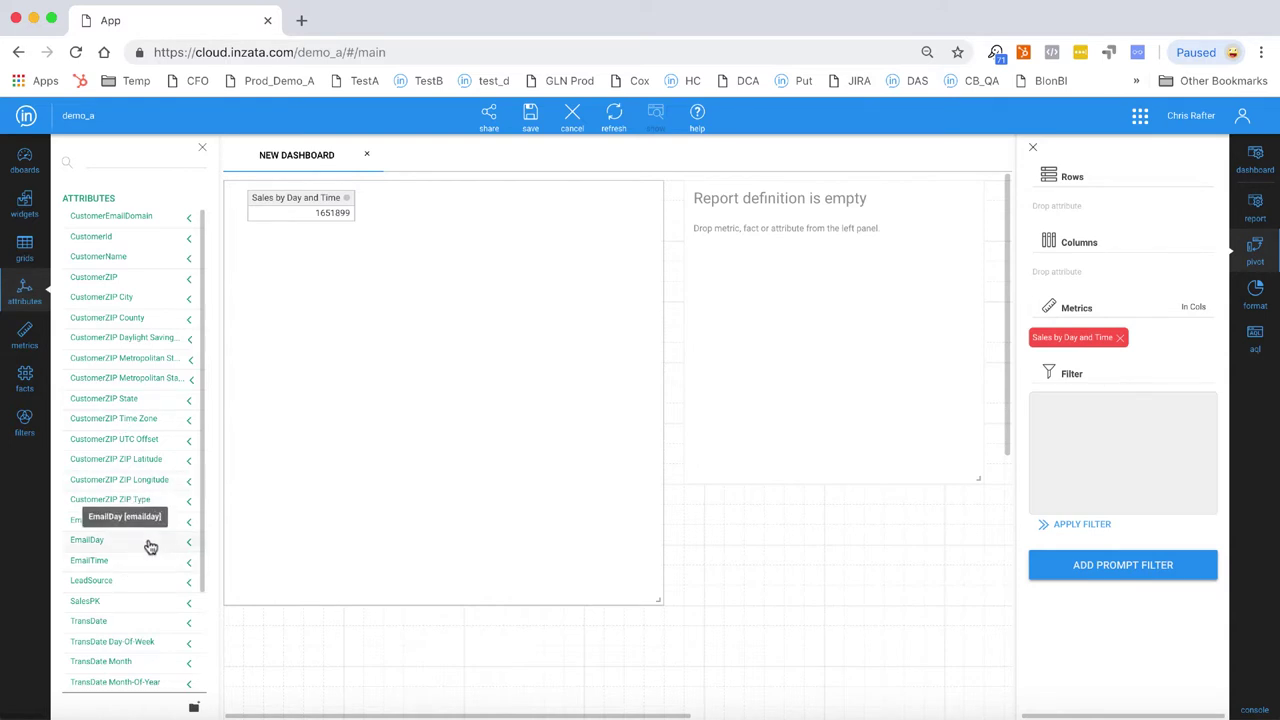
left_click_drag(150, 547, 1074, 271)
left_click(1053, 326)
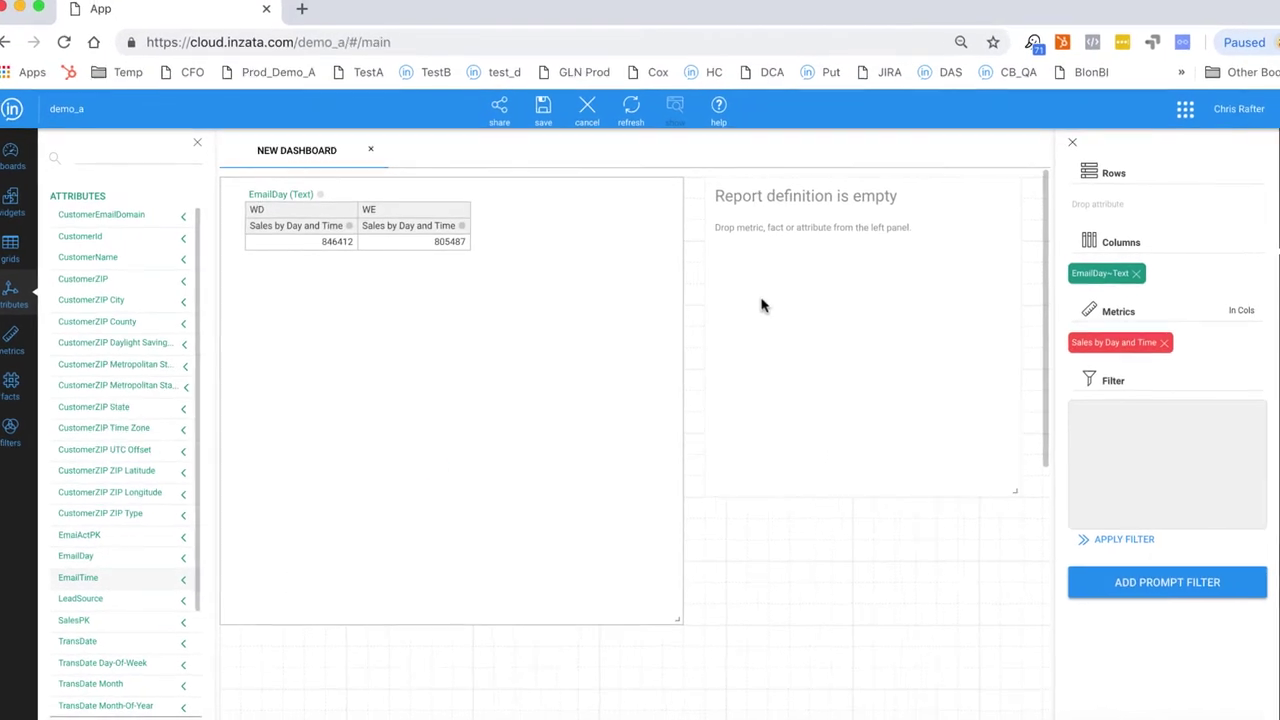
left_click_drag(40, 650, 453, 432)
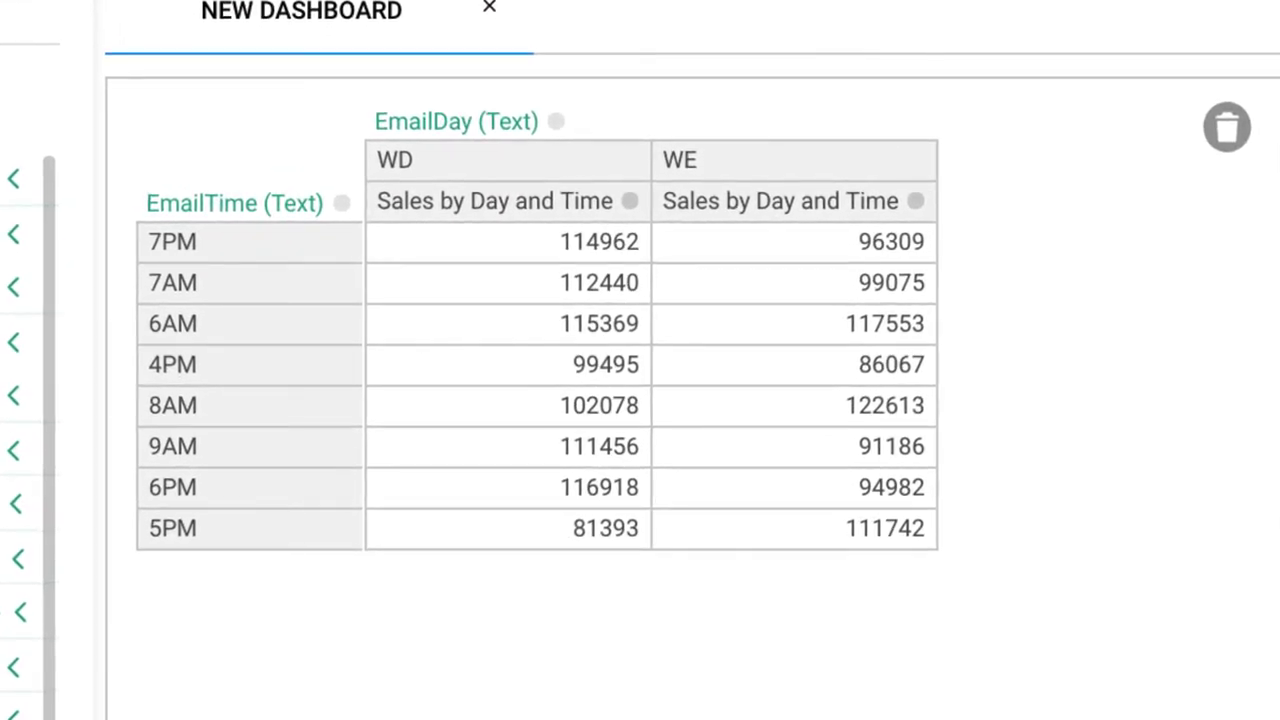
Step: Sort the report by EmailTime, by WD sales and by WE sales descending, and display it as a bar chart
left_click(341, 204)
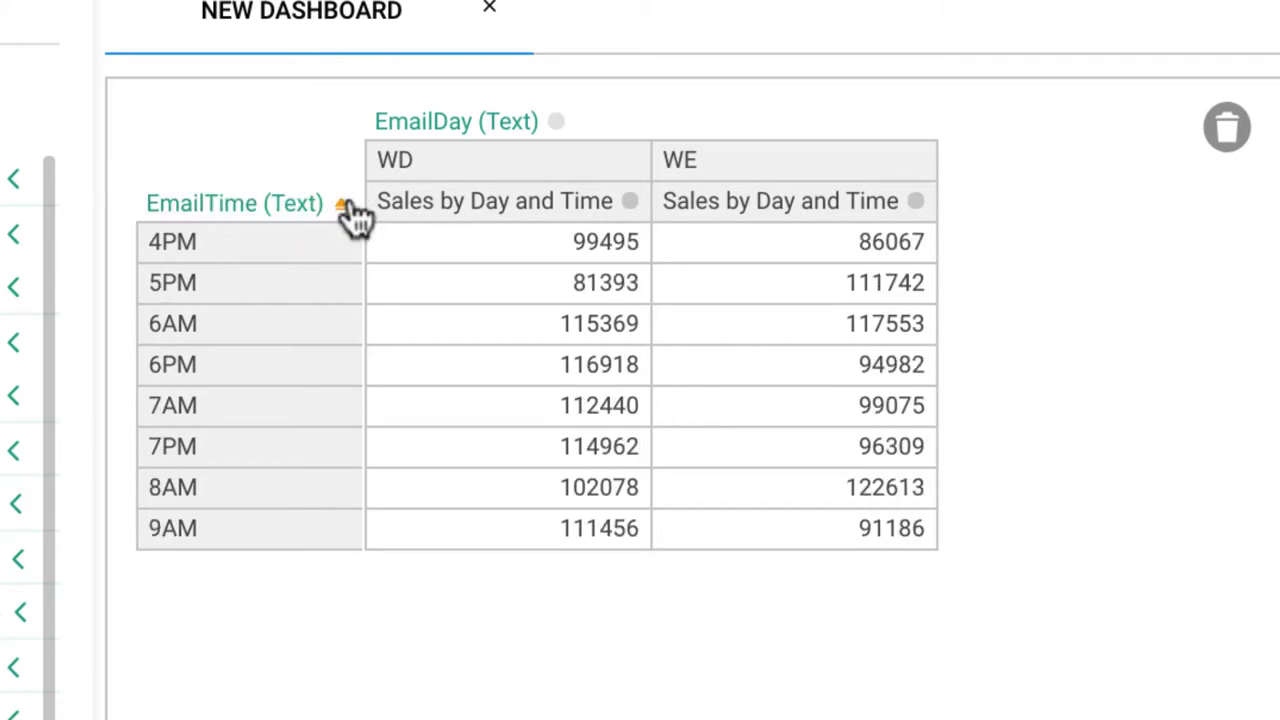
left_click(630, 202)
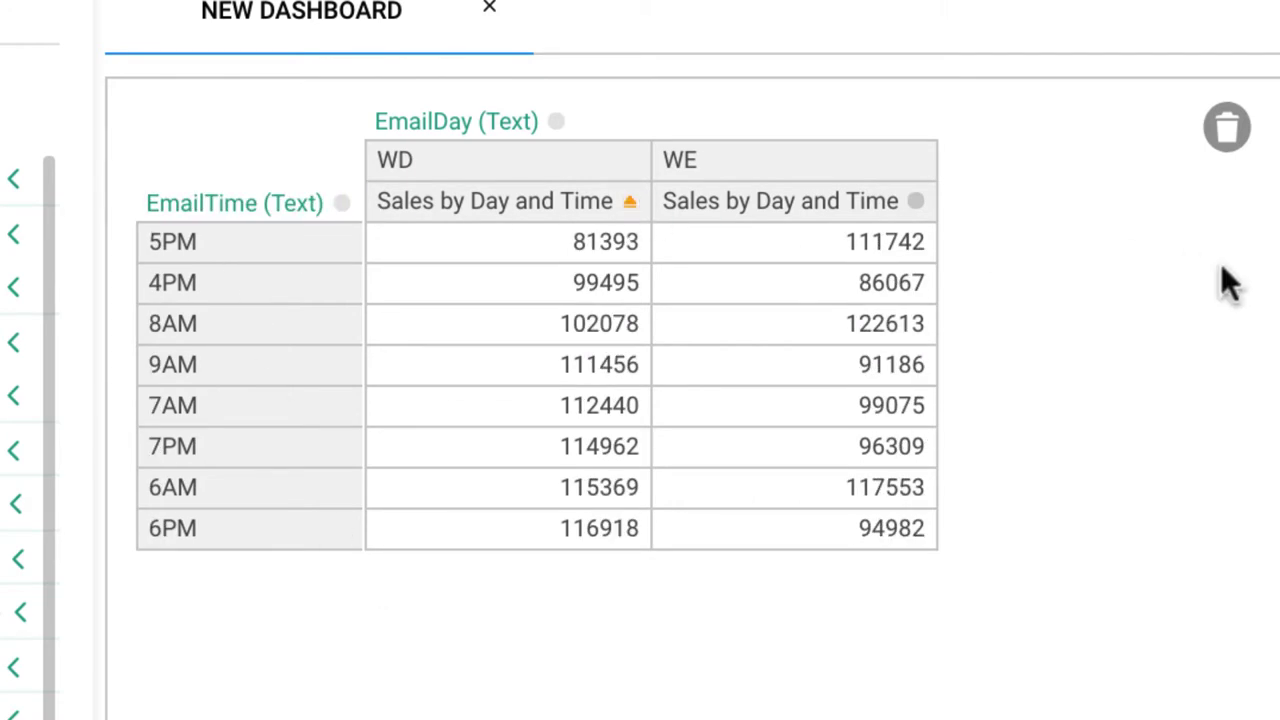
left_click(916, 202)
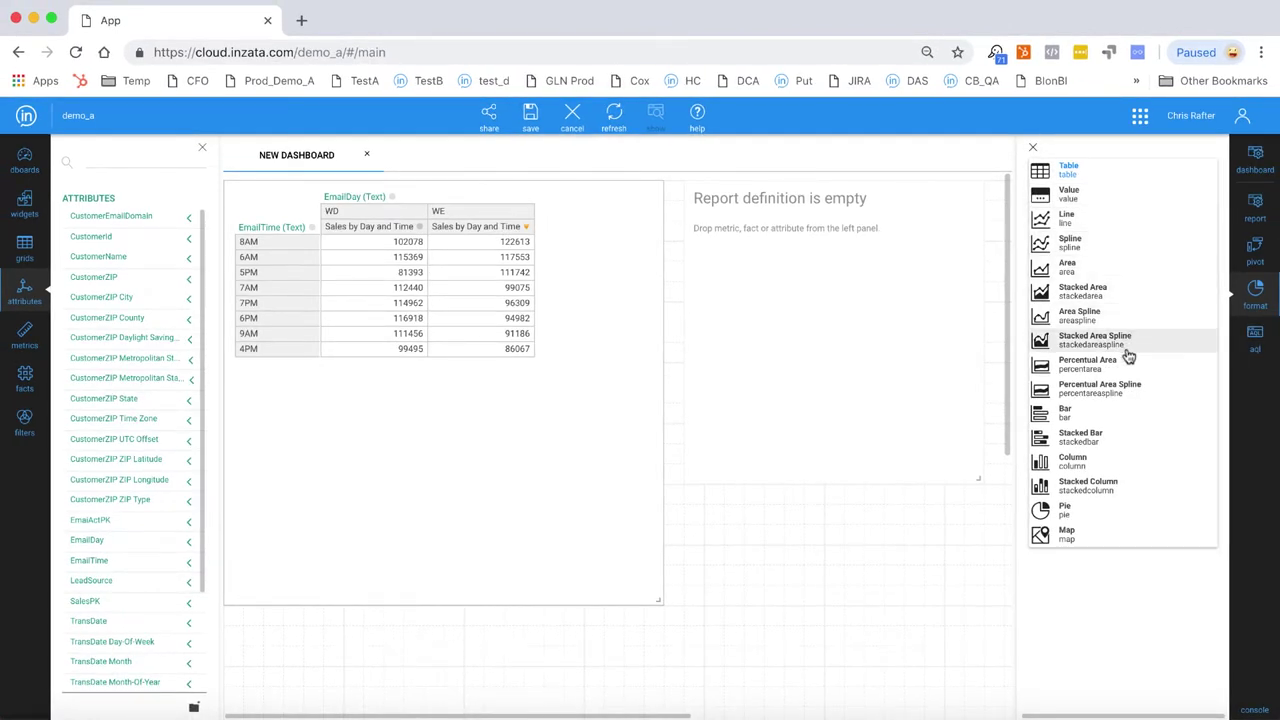
left_click(1122, 418)
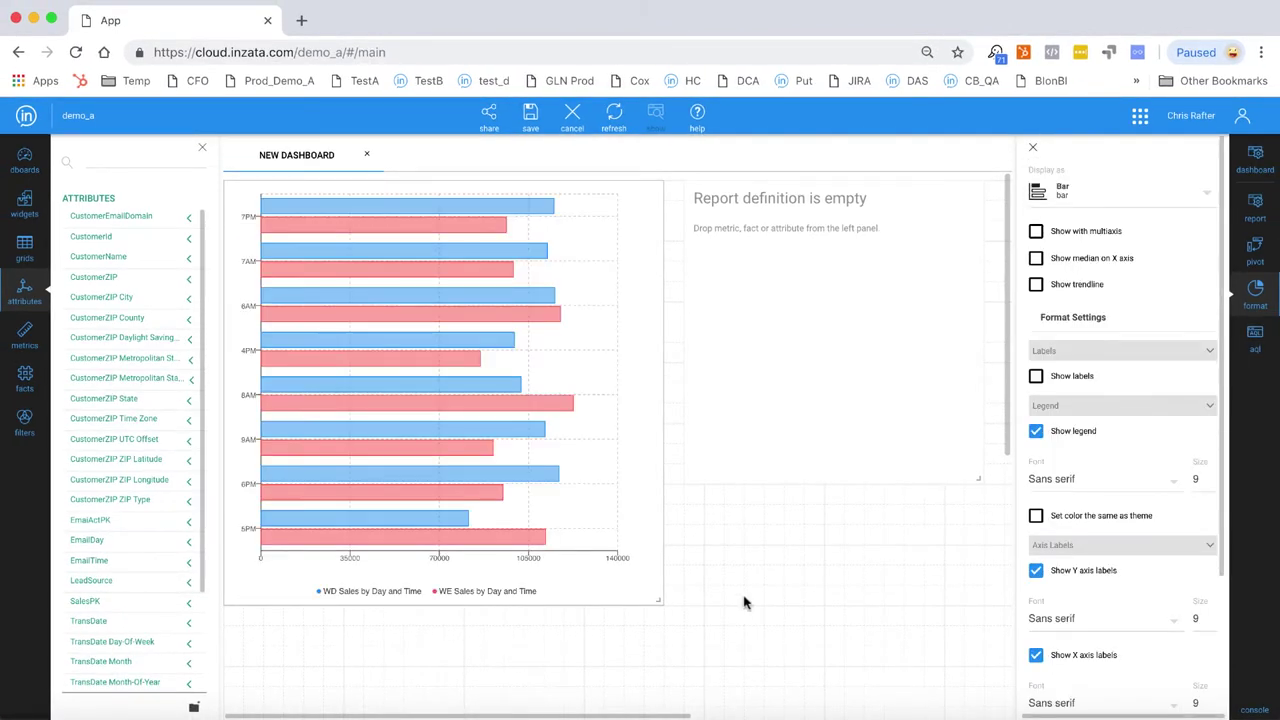
Step: Enlarge the bar chart widget on the dashboard and turn on its data labels
left_click_drag(651, 598, 775, 638)
left_click(1035, 376)
Step: Change the first color of the chart's palette from the swatches to green 41AA9E and save it
scroll(1080, 640, "down", 5)
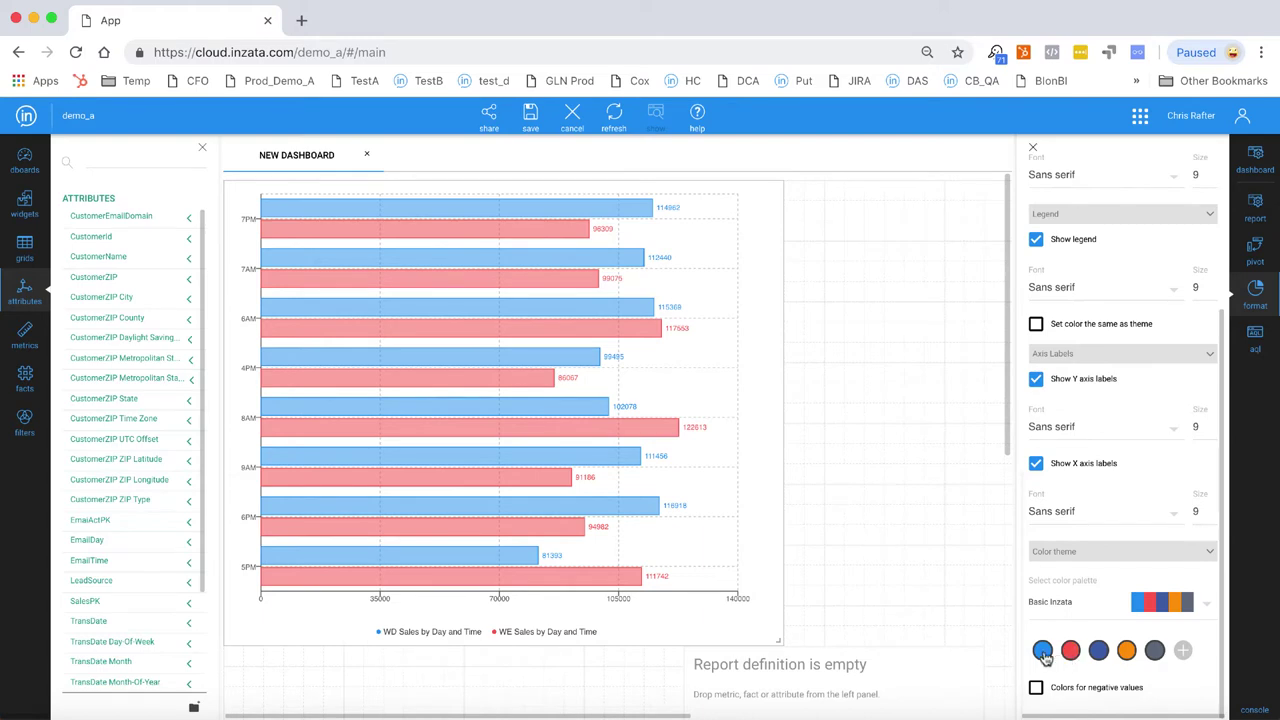
left_click(1042, 651)
left_click(649, 461)
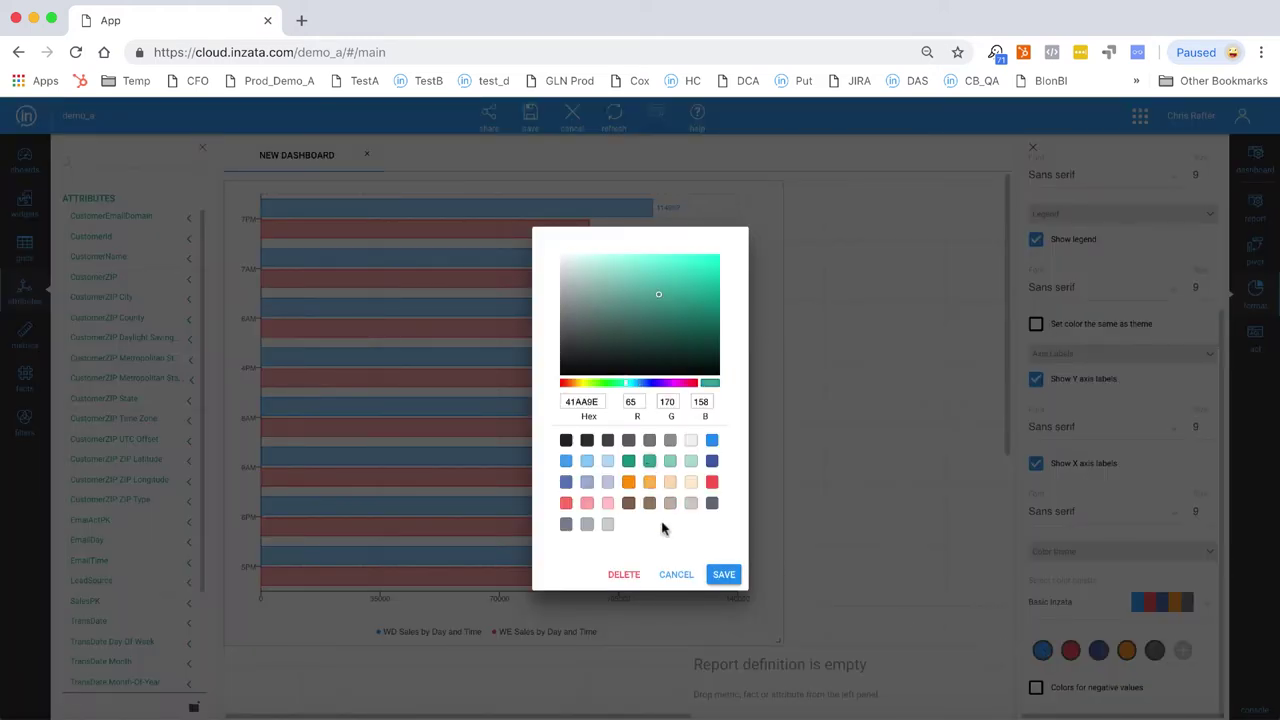
left_click(724, 575)
Step: Try the bar chart with trendlines and with multiple axes, and turn the trendlines off again
scroll(1063, 249, "up", 5)
left_click(1036, 285)
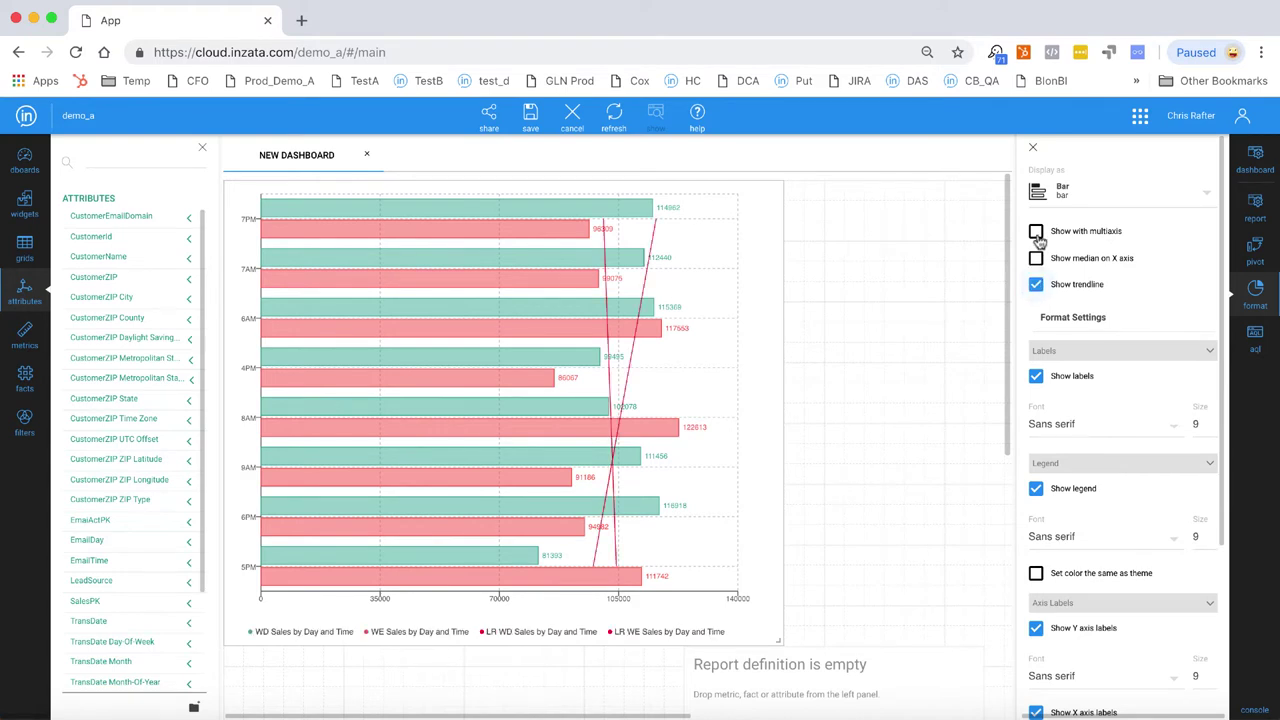
left_click(1036, 232)
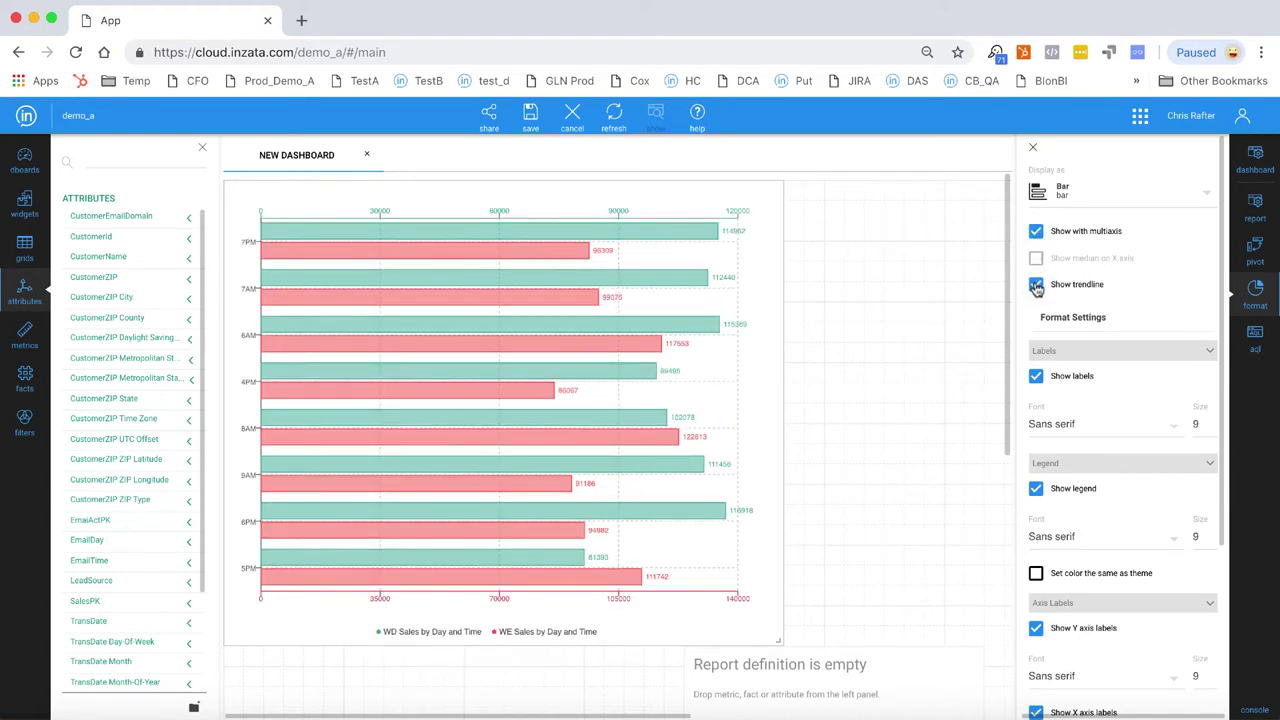
left_click(1036, 286)
Step: Set the data label size to 14 and try the column chart type before returning to bar
left_click(1208, 421)
left_click(1166, 198)
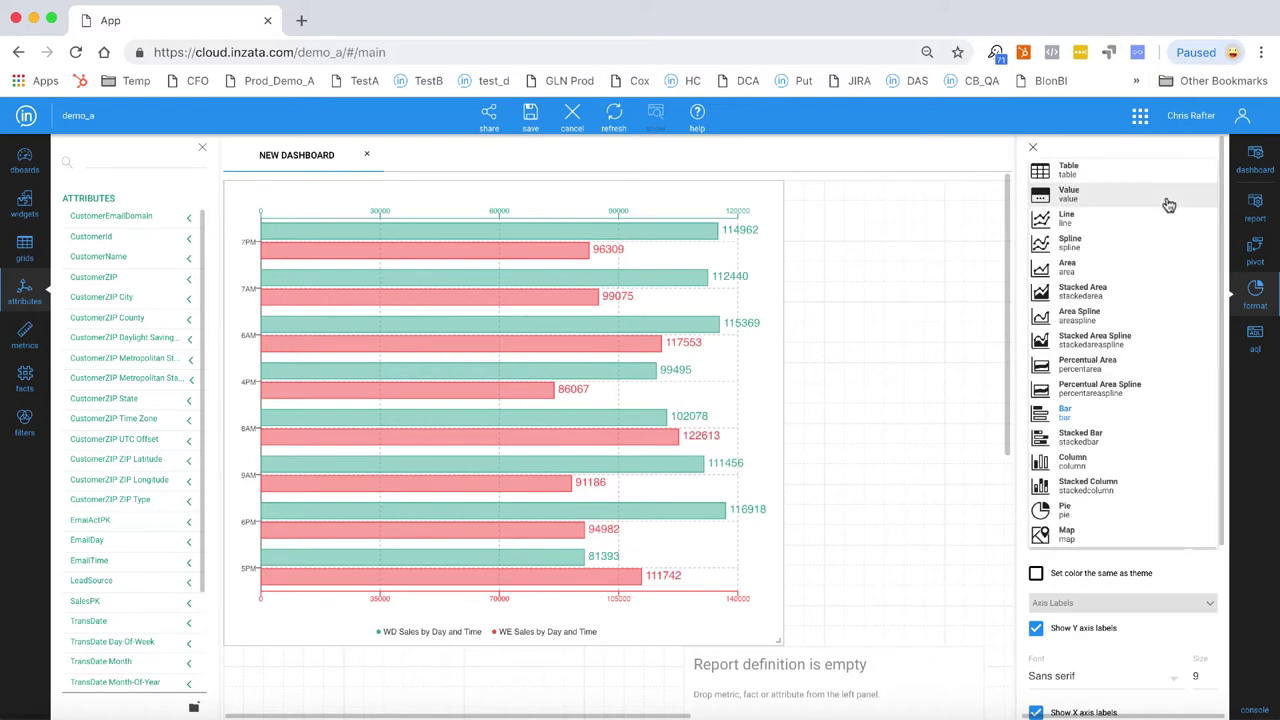
left_click(1072, 461)
left_click(1110, 214)
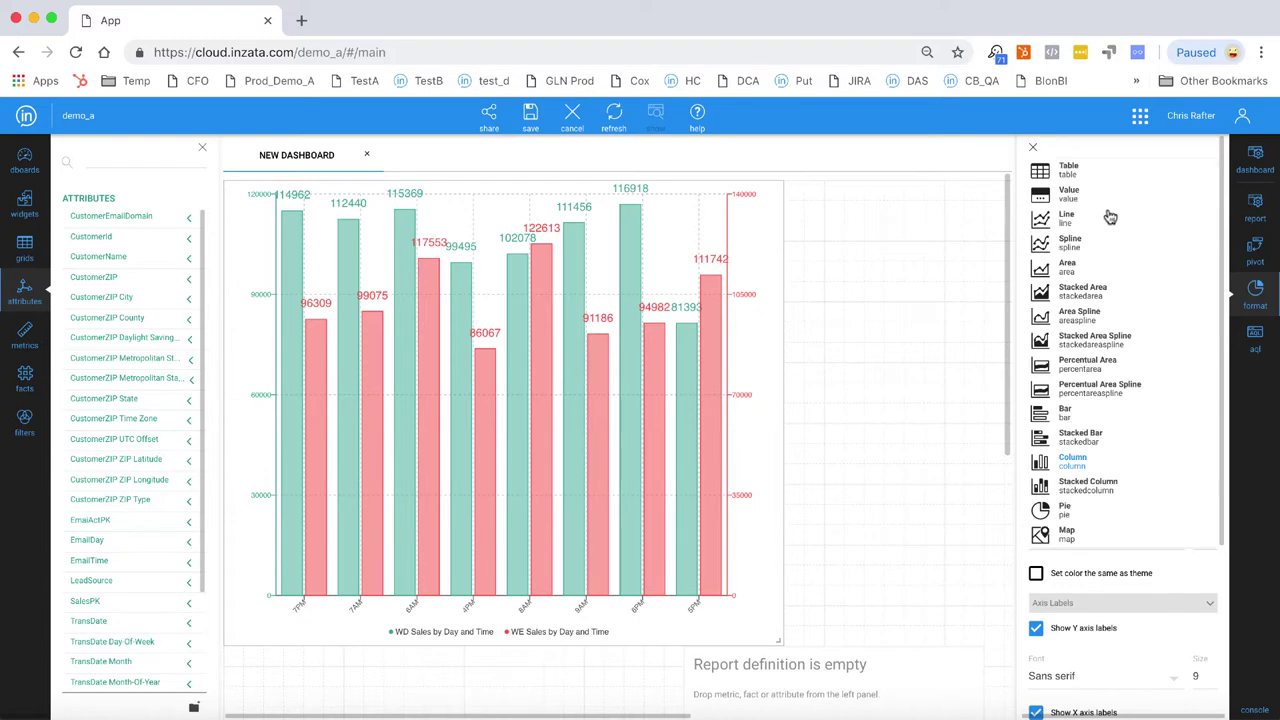
left_click(1068, 418)
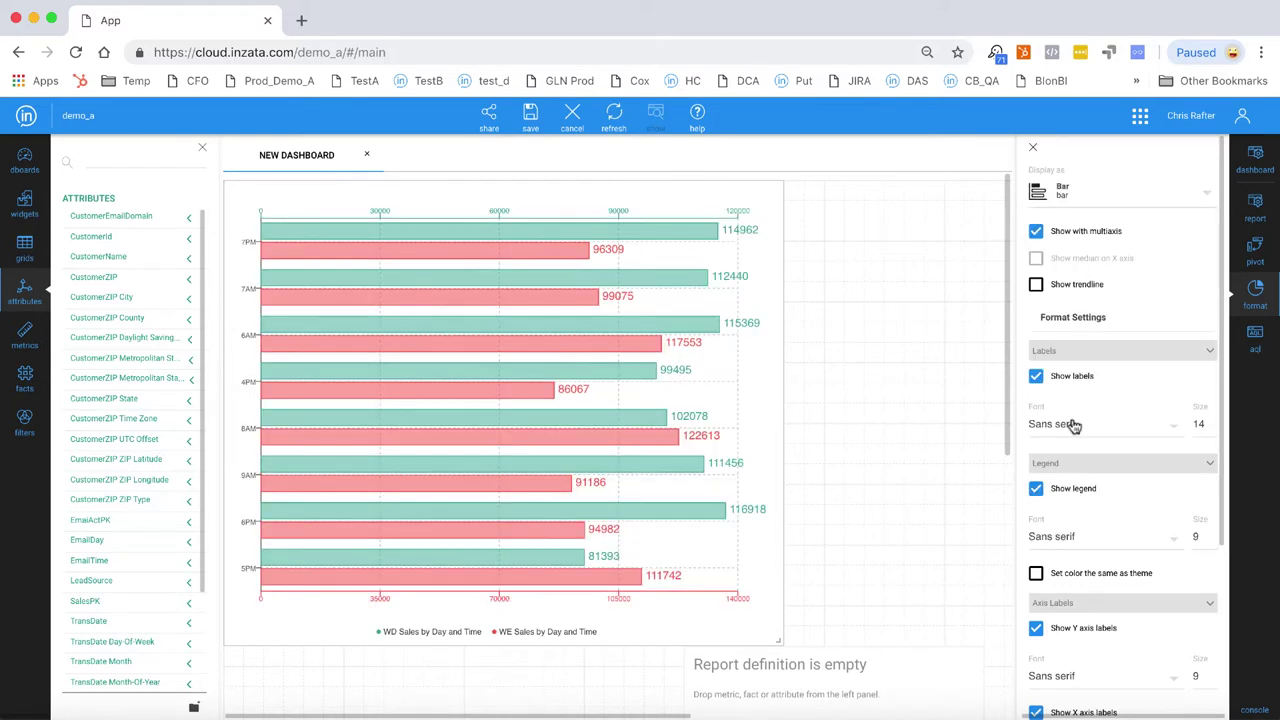
Step: Turn off the multiaxis display and set the data label size to 10
left_click(1036, 232)
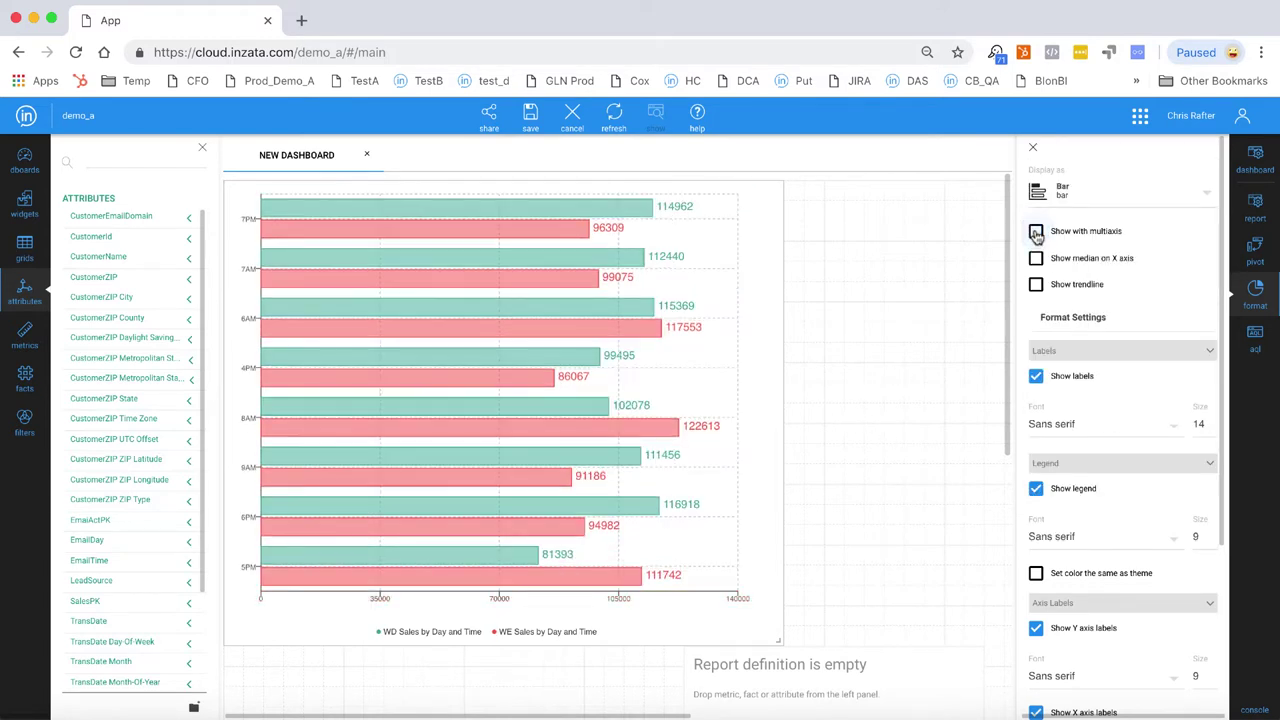
left_click(1212, 428)
left_click(1212, 428)
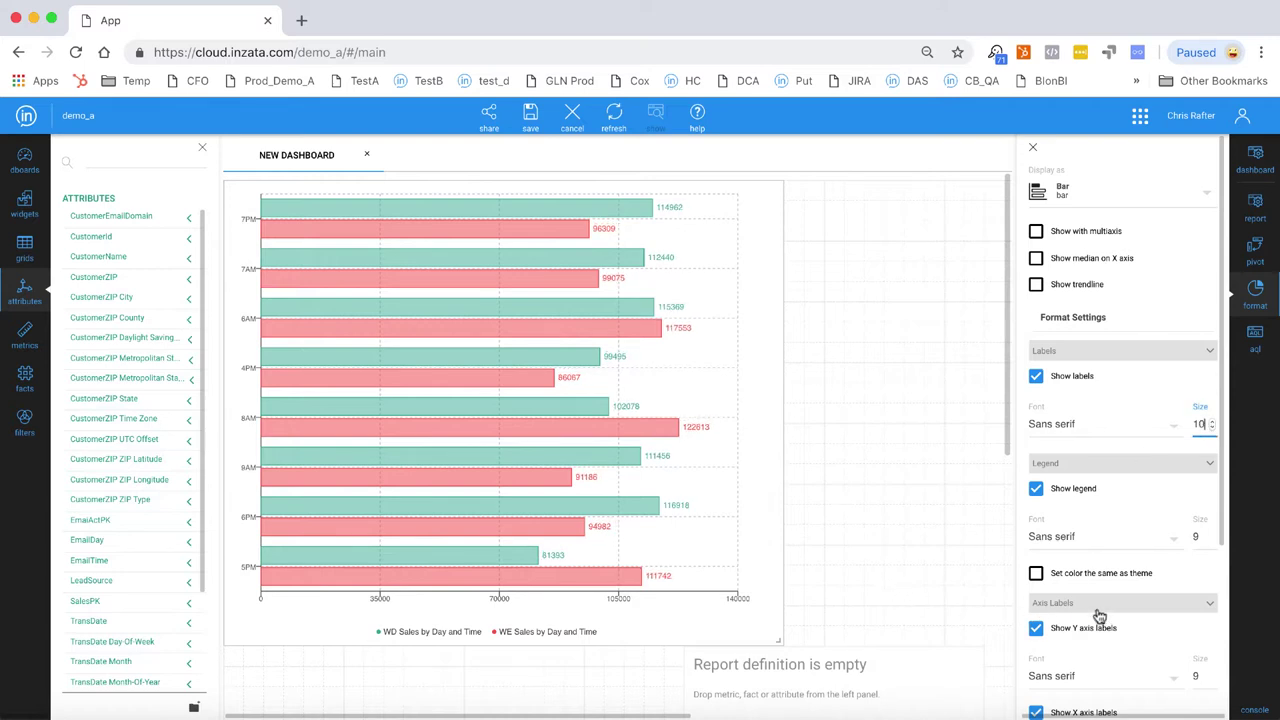
Step: Try coloring the legend the same as the theme and hiding the X axis labels, restoring both settings
left_click(1036, 573)
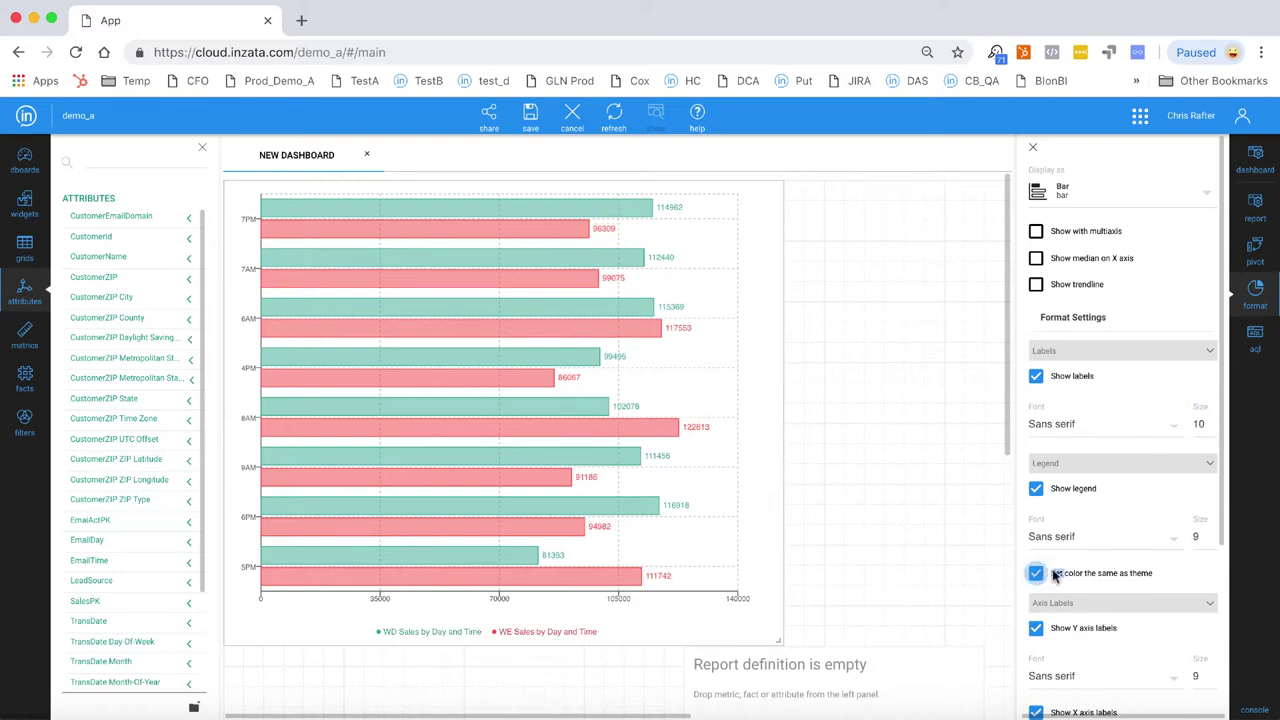
double_click(1056, 573)
scroll(1065, 577, "down", 3)
scroll(1065, 577, "down", 1)
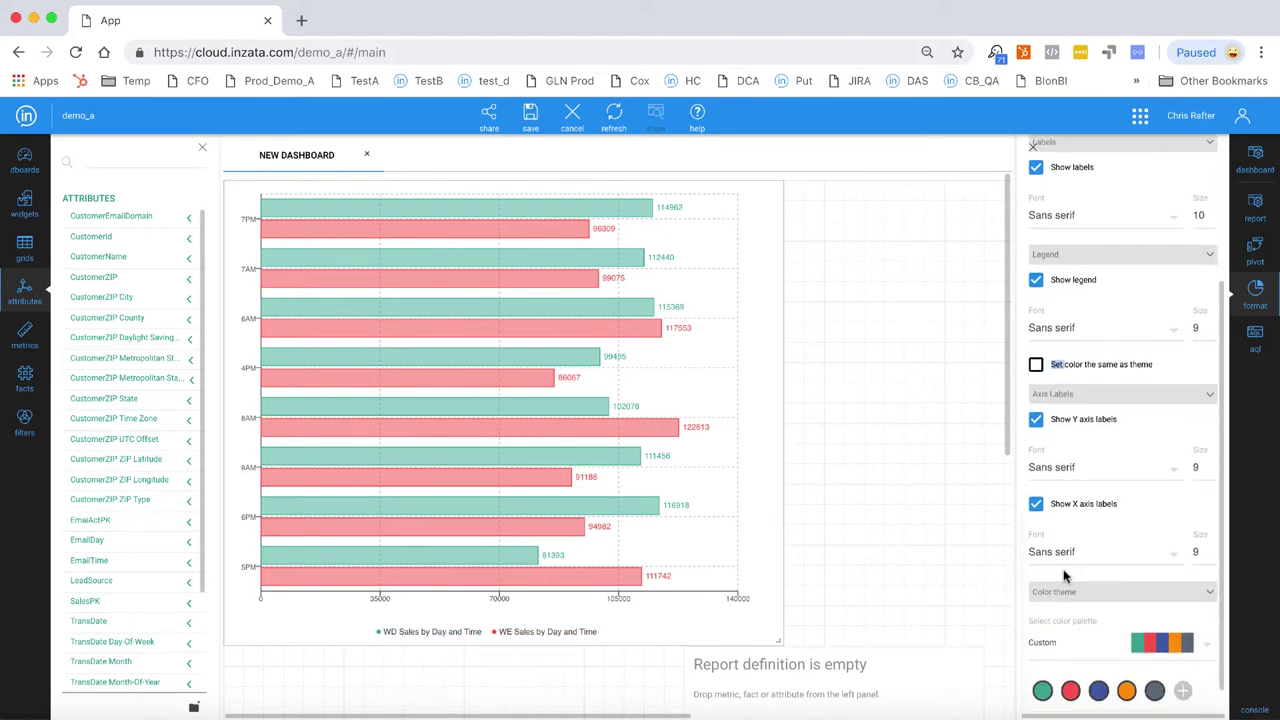
left_click(1036, 506)
left_click(1036, 507)
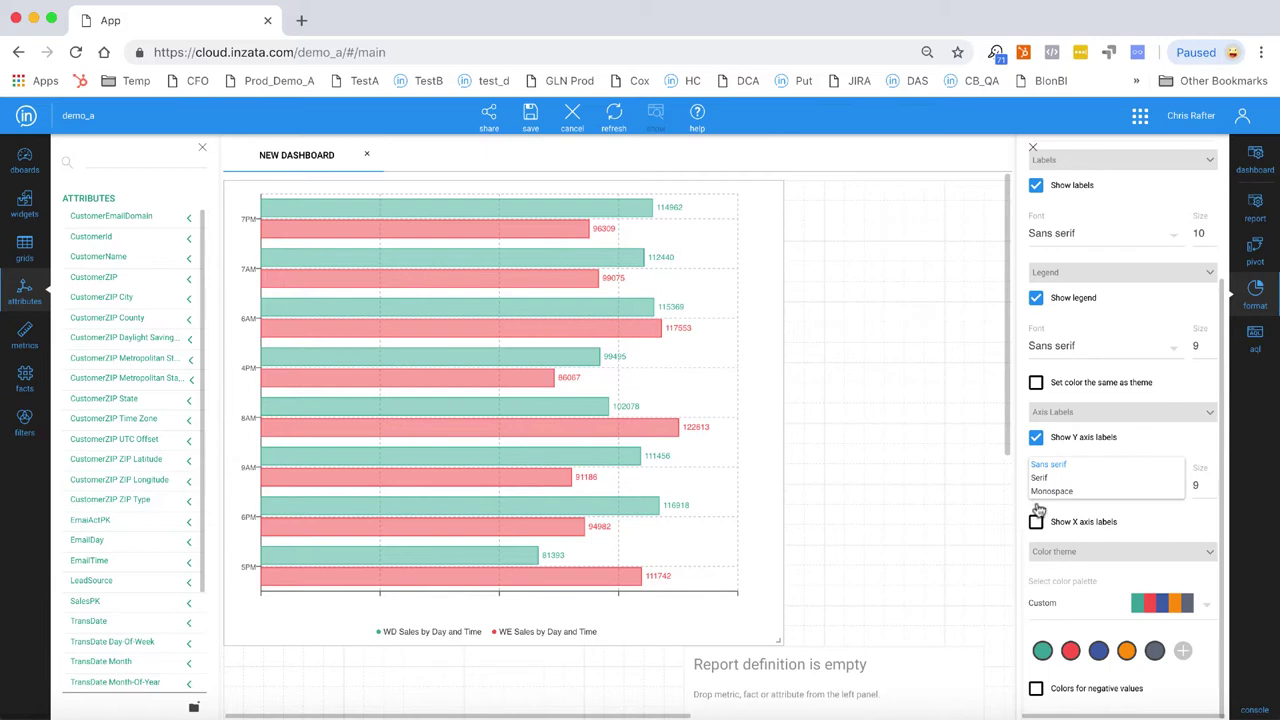
left_click(965, 475)
left_click(1036, 521)
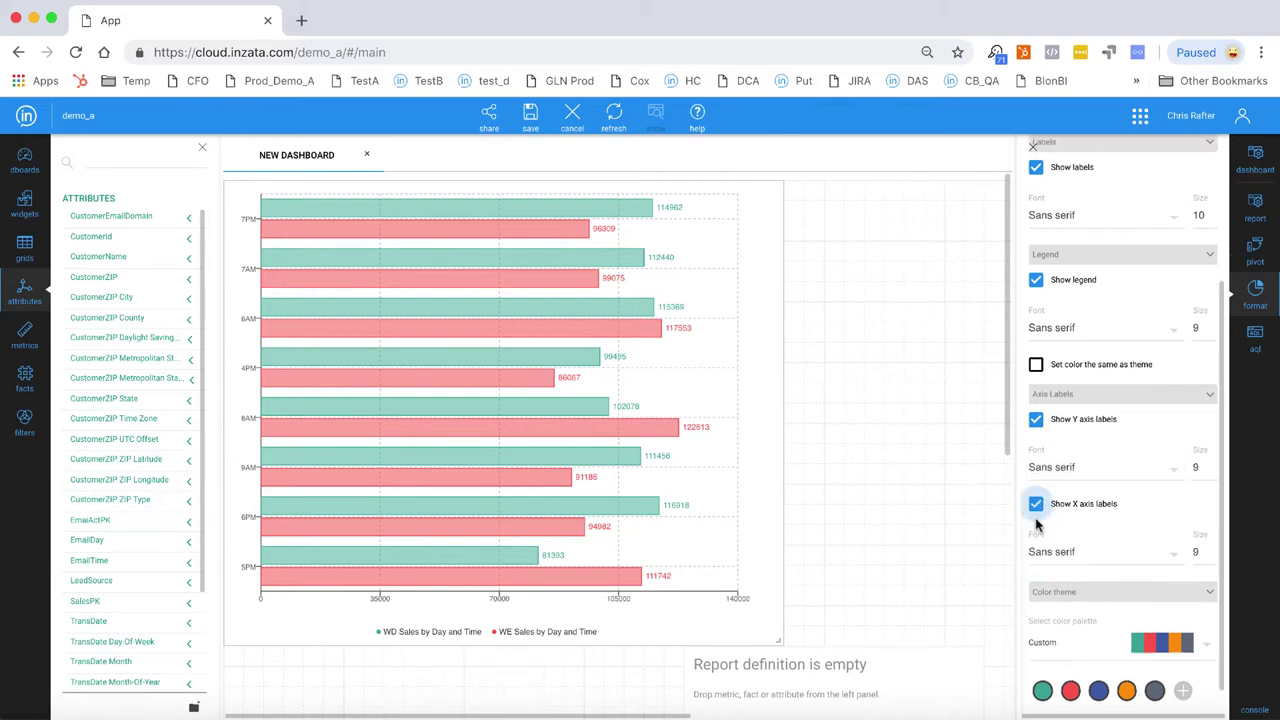
Step: Enable colors for negative values on the bar chart and save the dashboard
scroll(1036, 525, "down", 1)
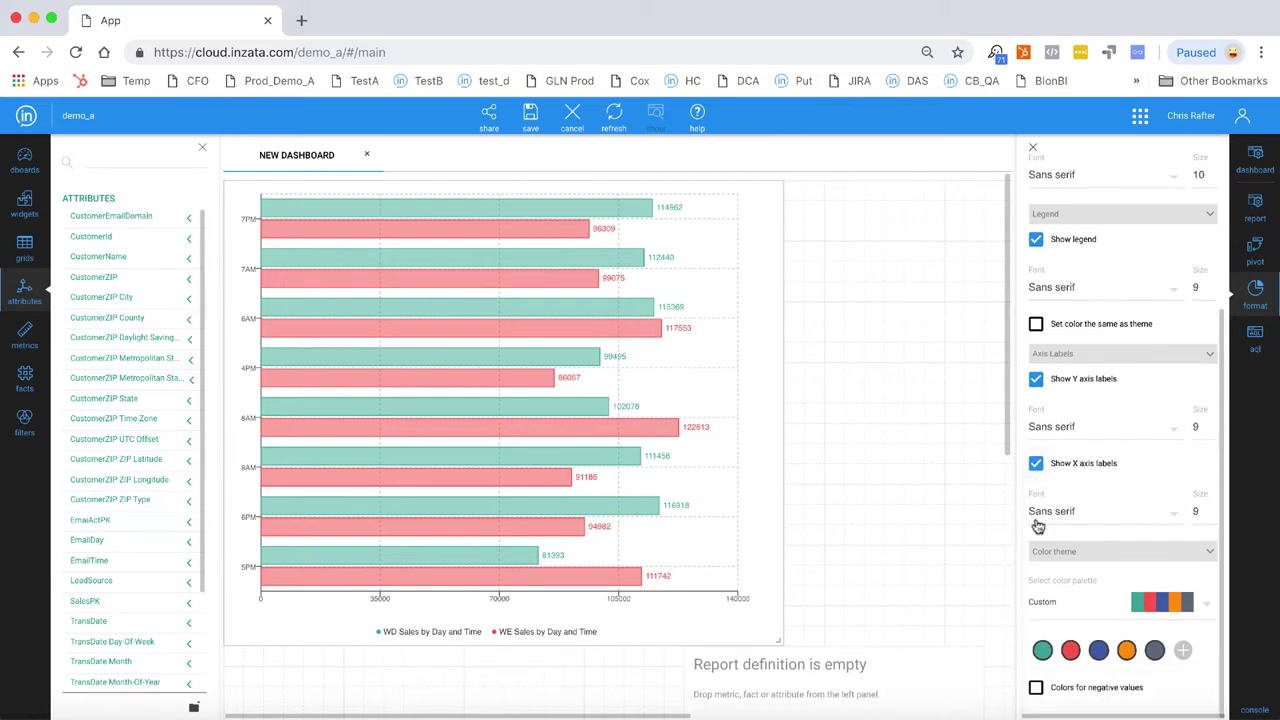
left_click(1035, 688)
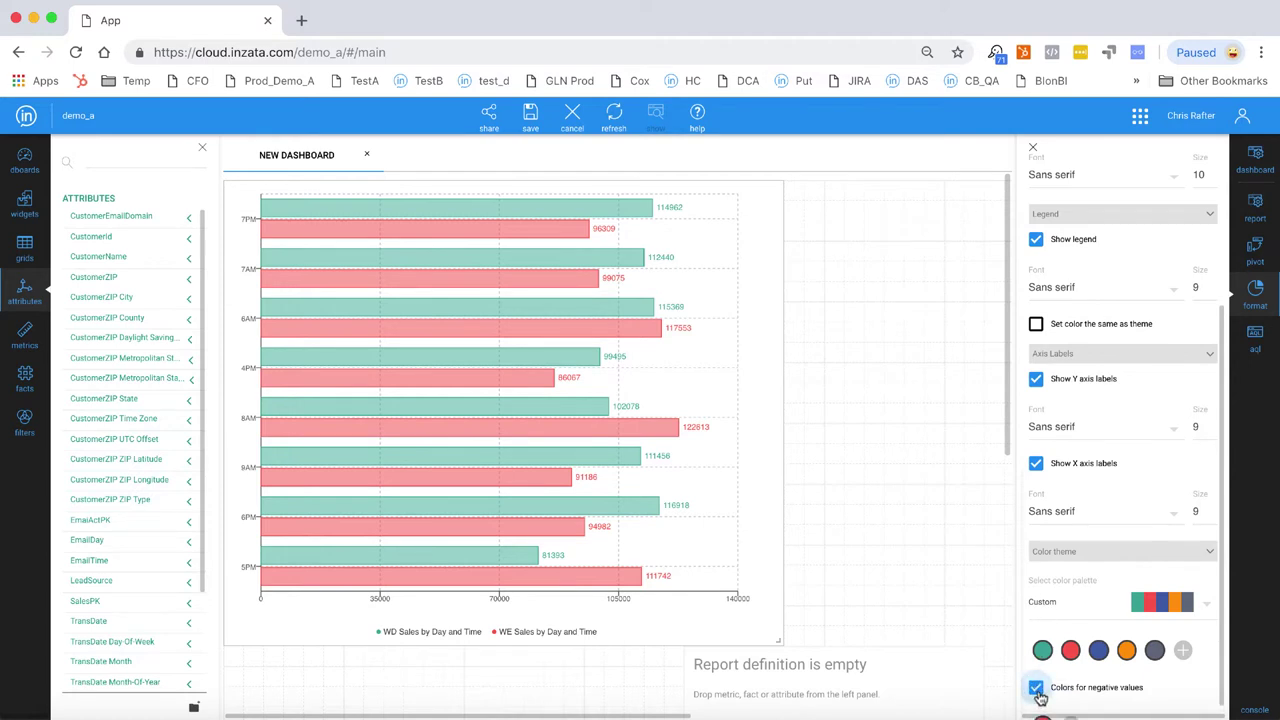
scroll(1040, 698, "down", 1)
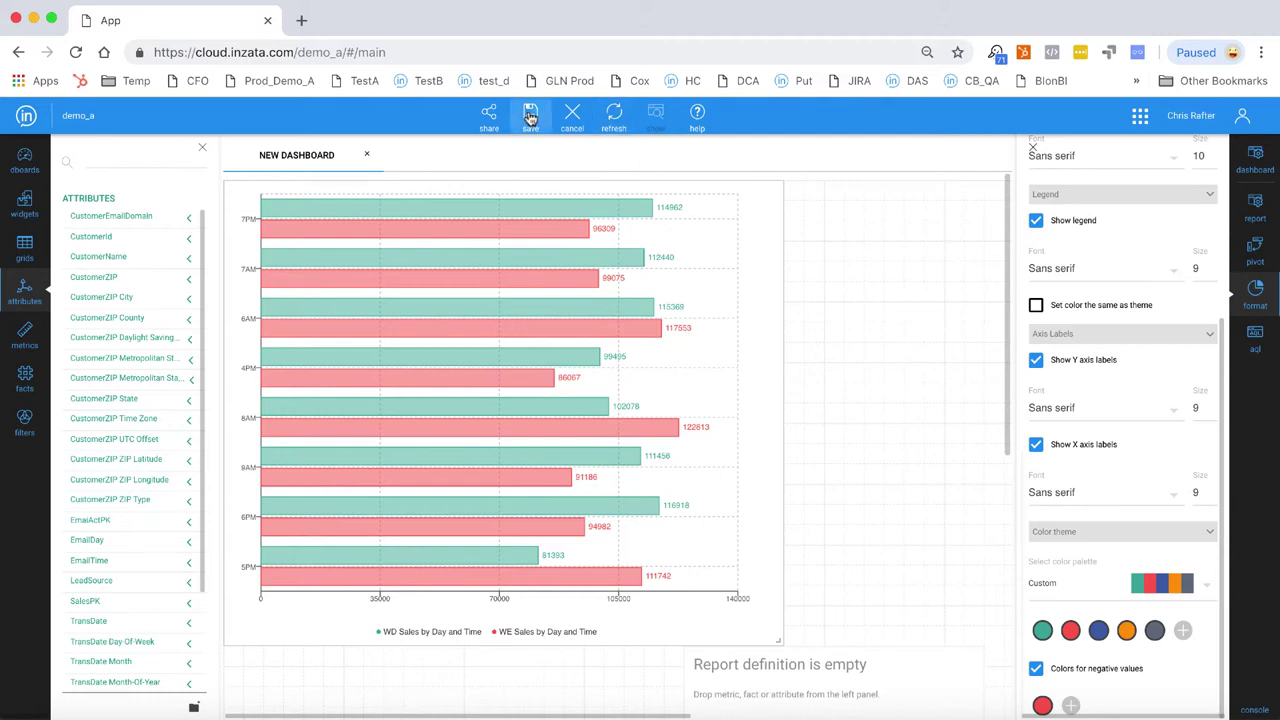
left_click(1257, 162)
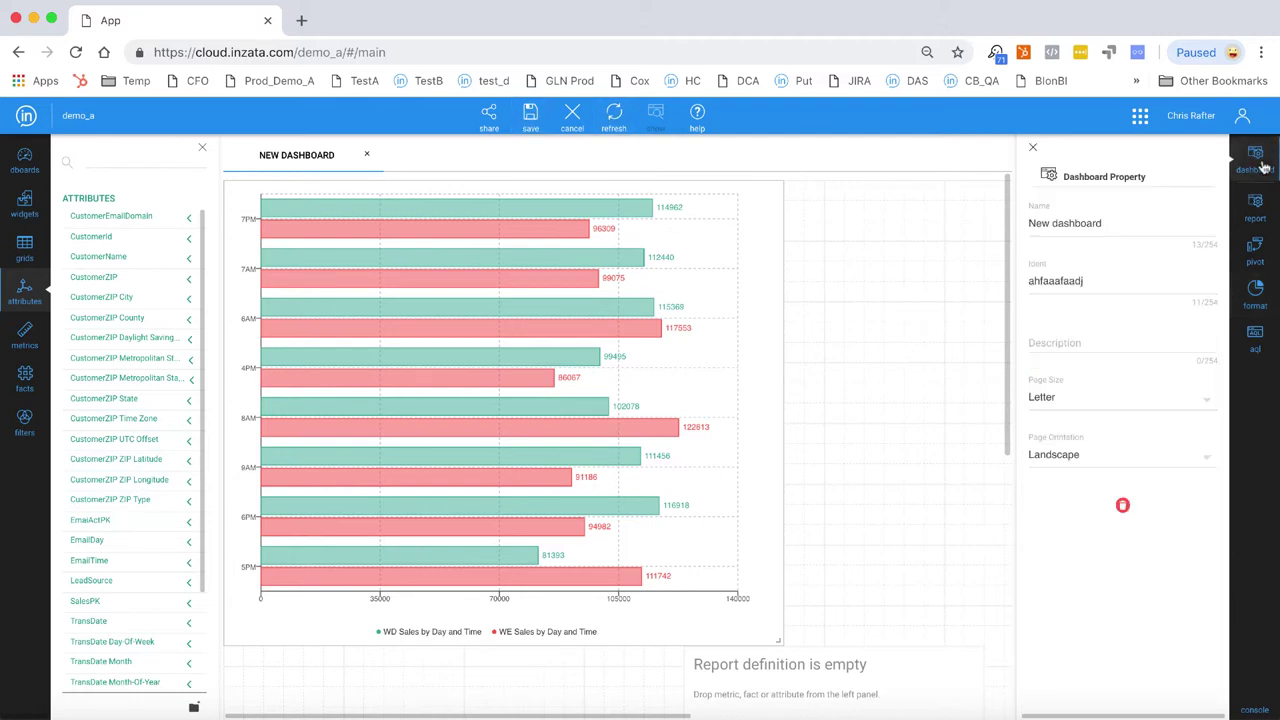
left_click(533, 130)
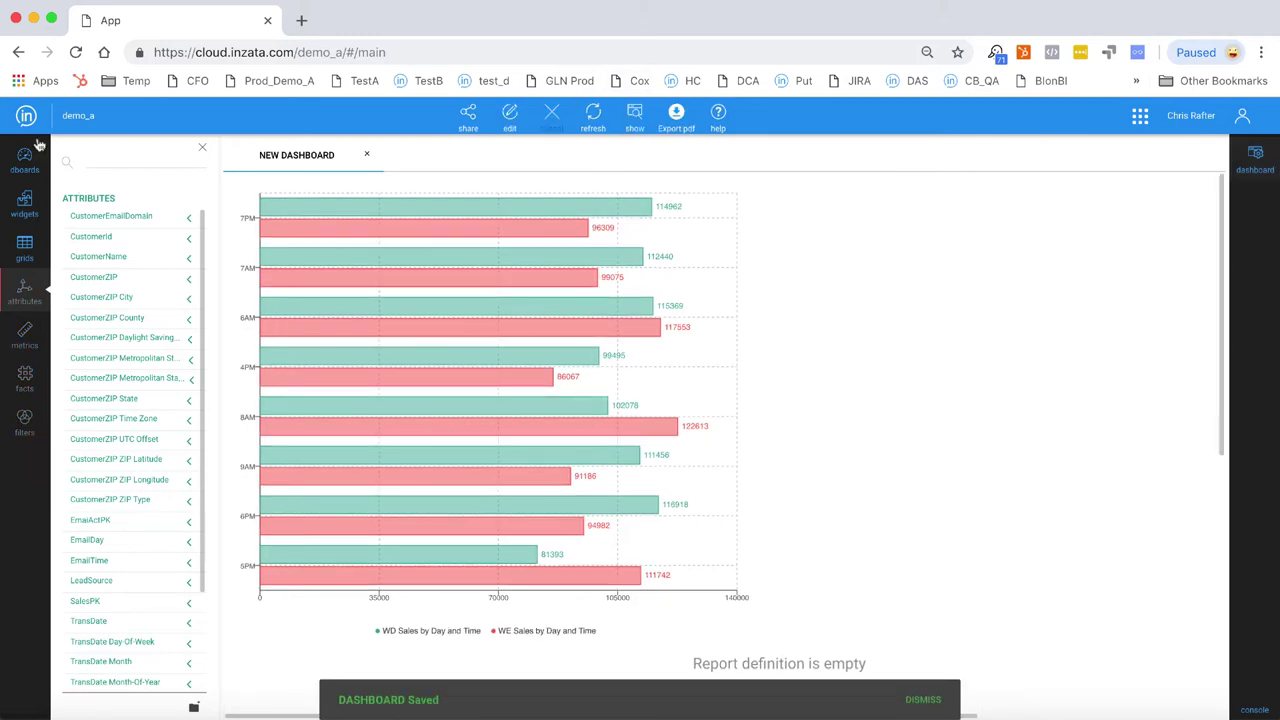
Step: Switch to the inViewer application and open the Sales Dashboard
left_click(27, 117)
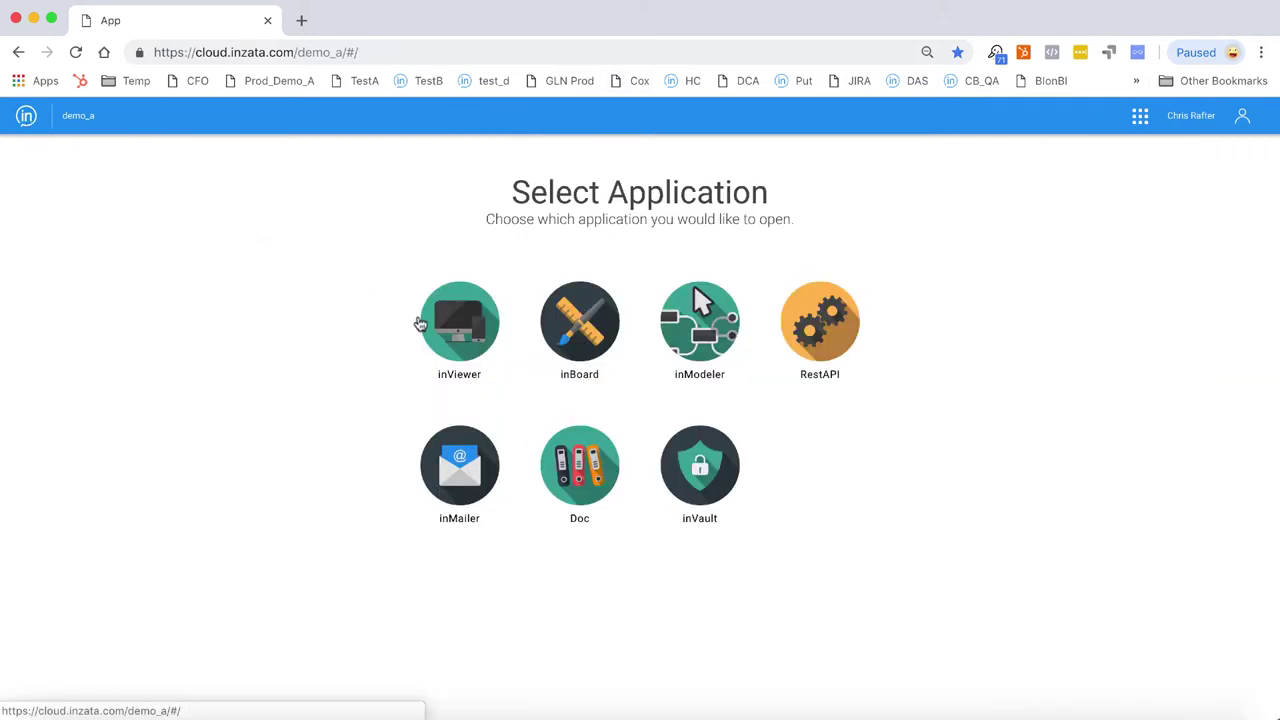
left_click(458, 336)
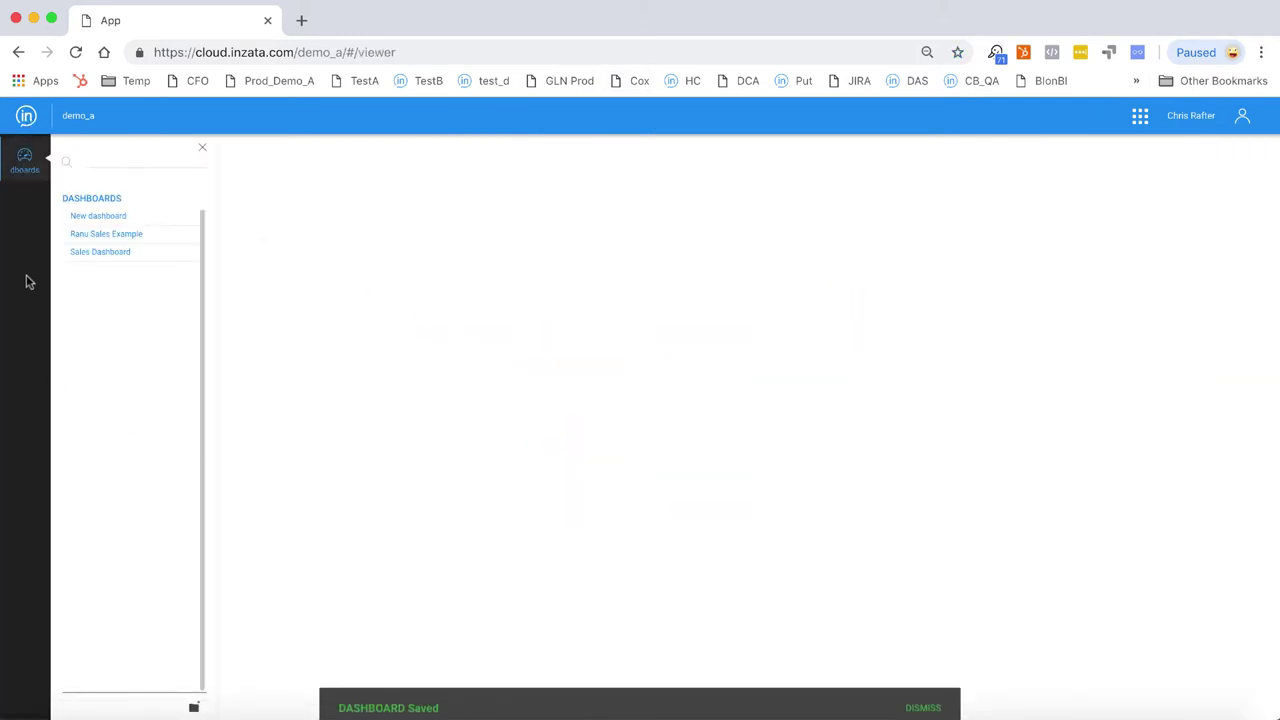
left_click(117, 258)
Step: Filter the customer map by the Central, Eastern, Atlantic, Mountain and Pacific time zones in turn, and return to Eastern
scroll(797, 596, "down", 2)
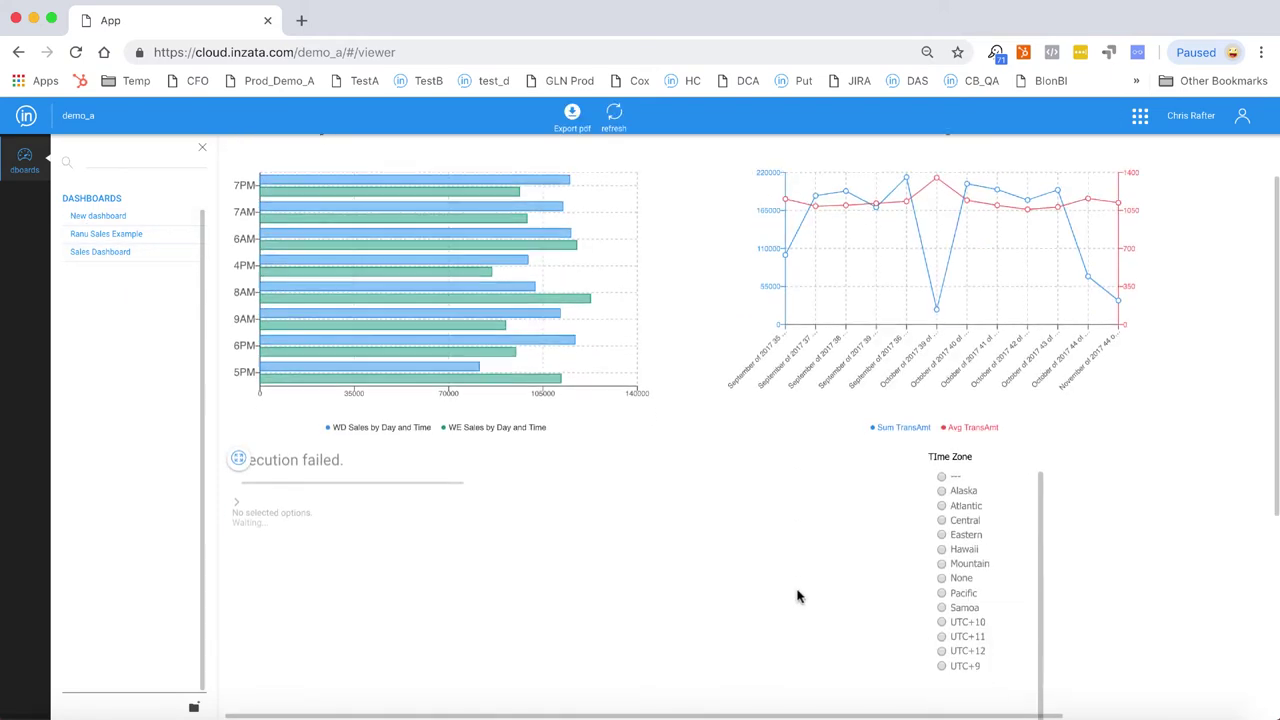
left_click(942, 522)
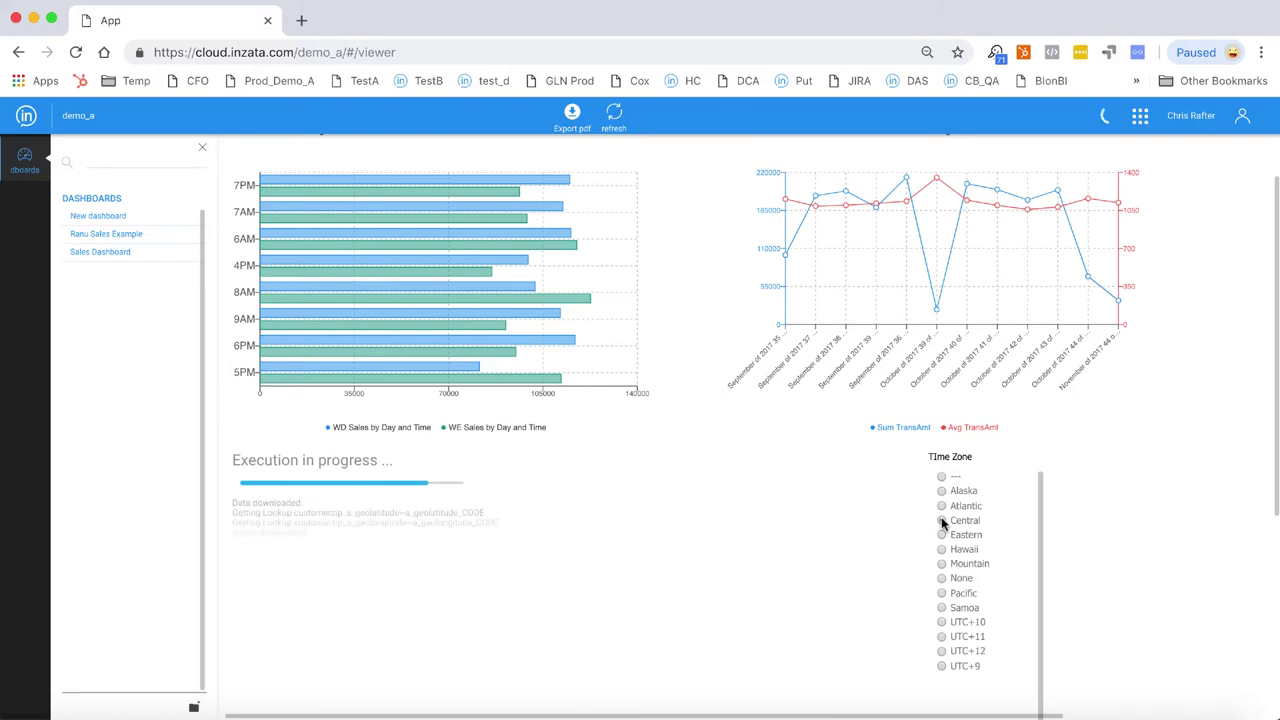
scroll(1177, 494, "up", 2)
scroll(1177, 497, "down", 5)
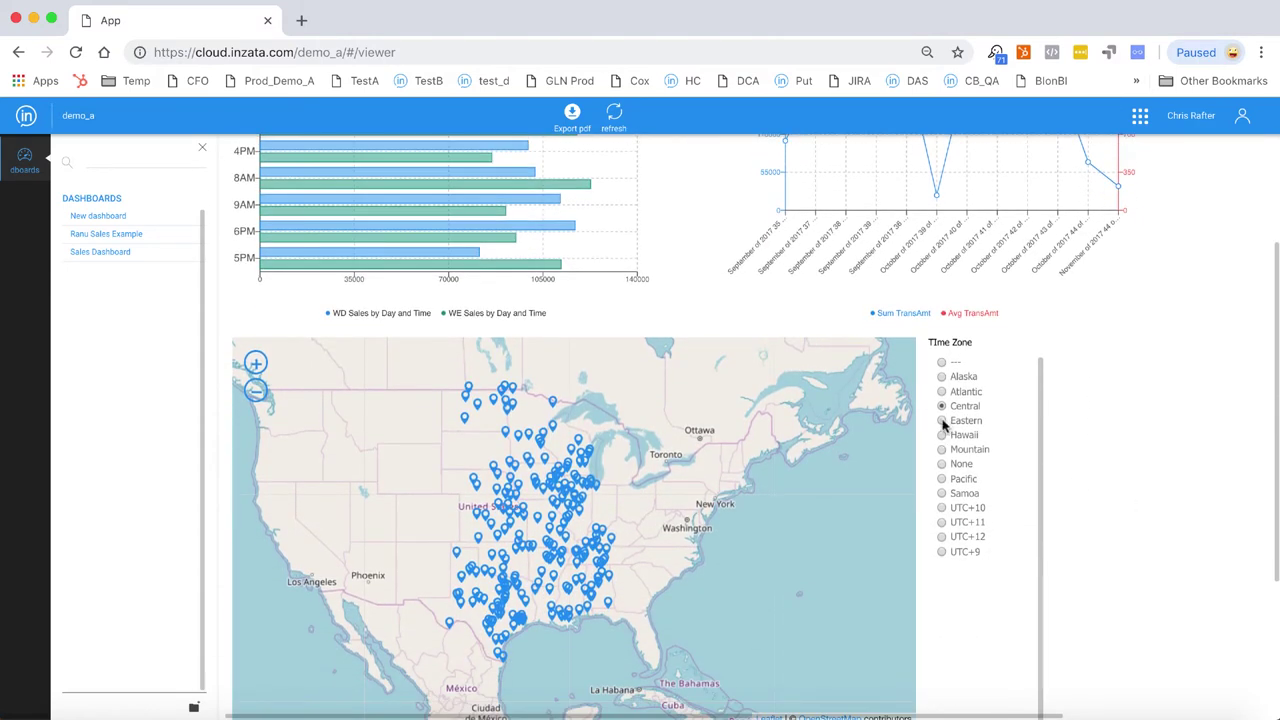
left_click(942, 421)
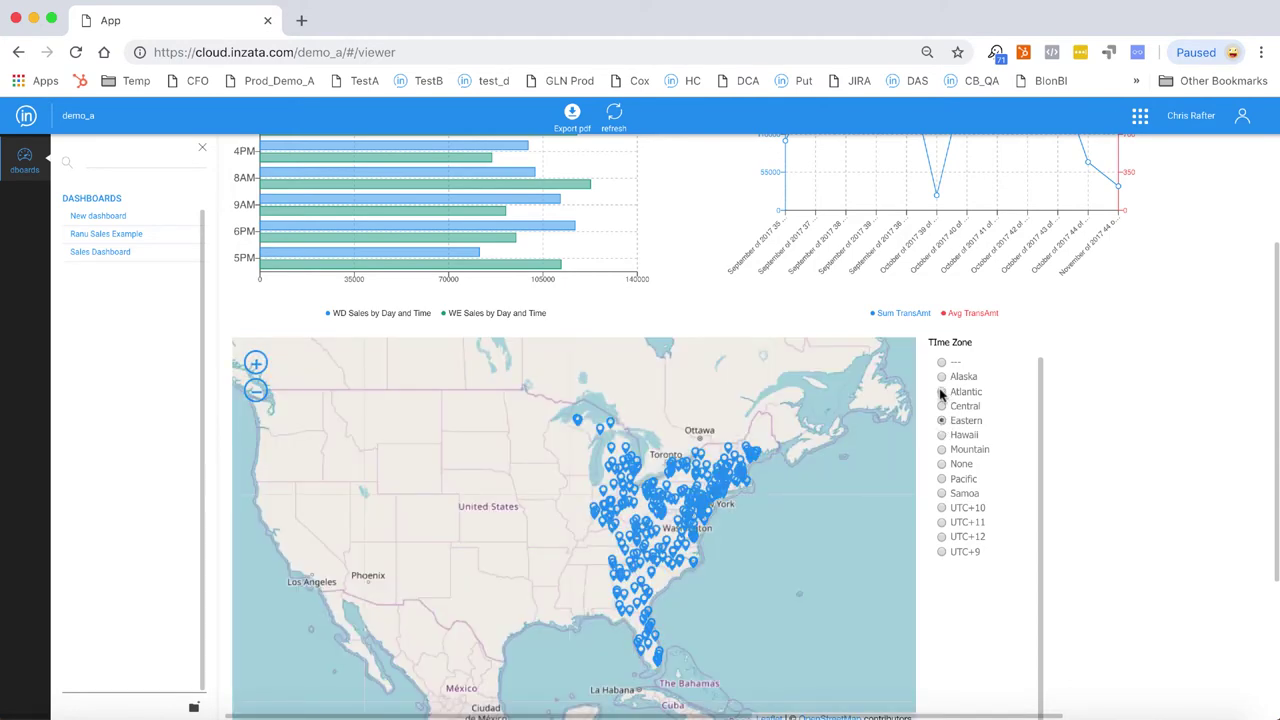
left_click(941, 392)
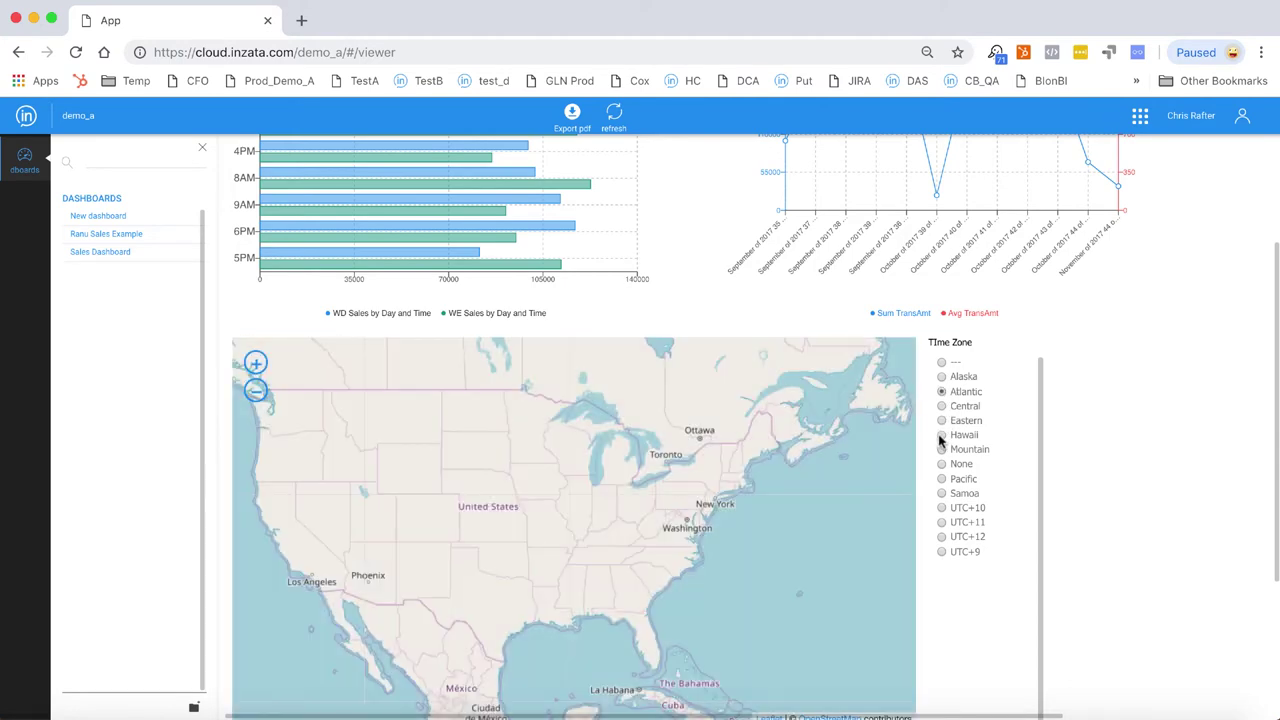
left_click(941, 450)
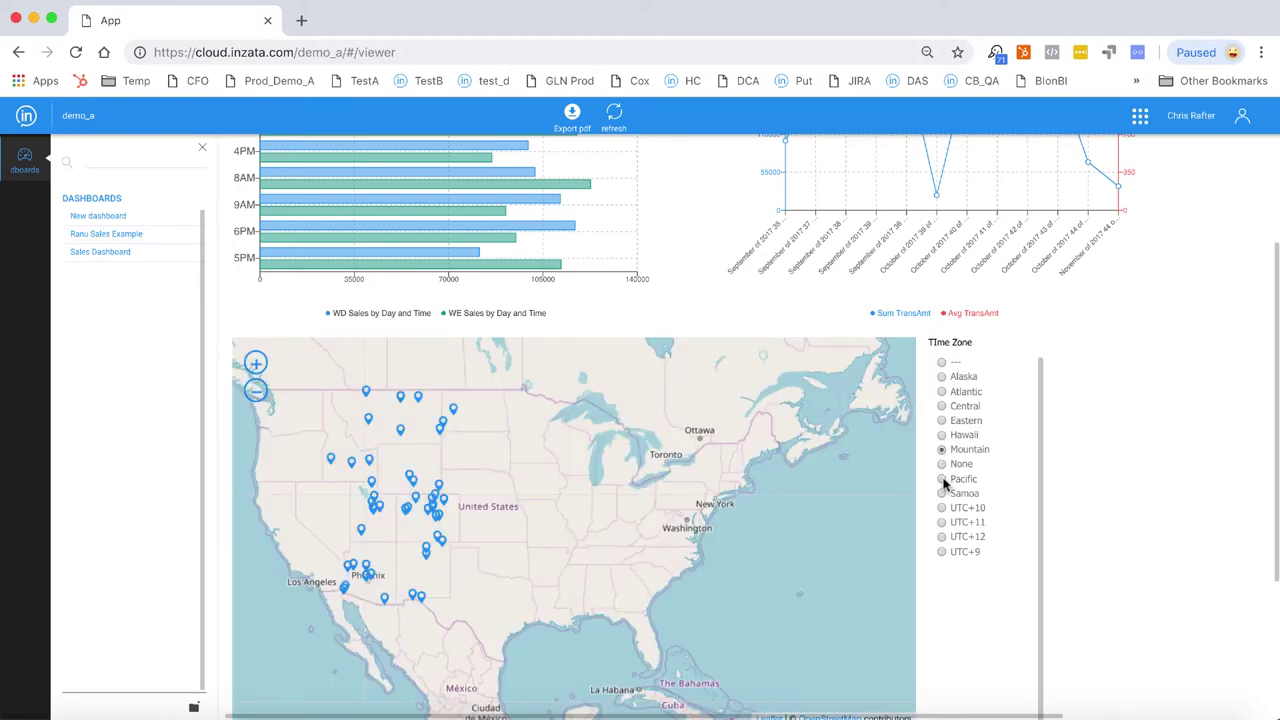
left_click(941, 479)
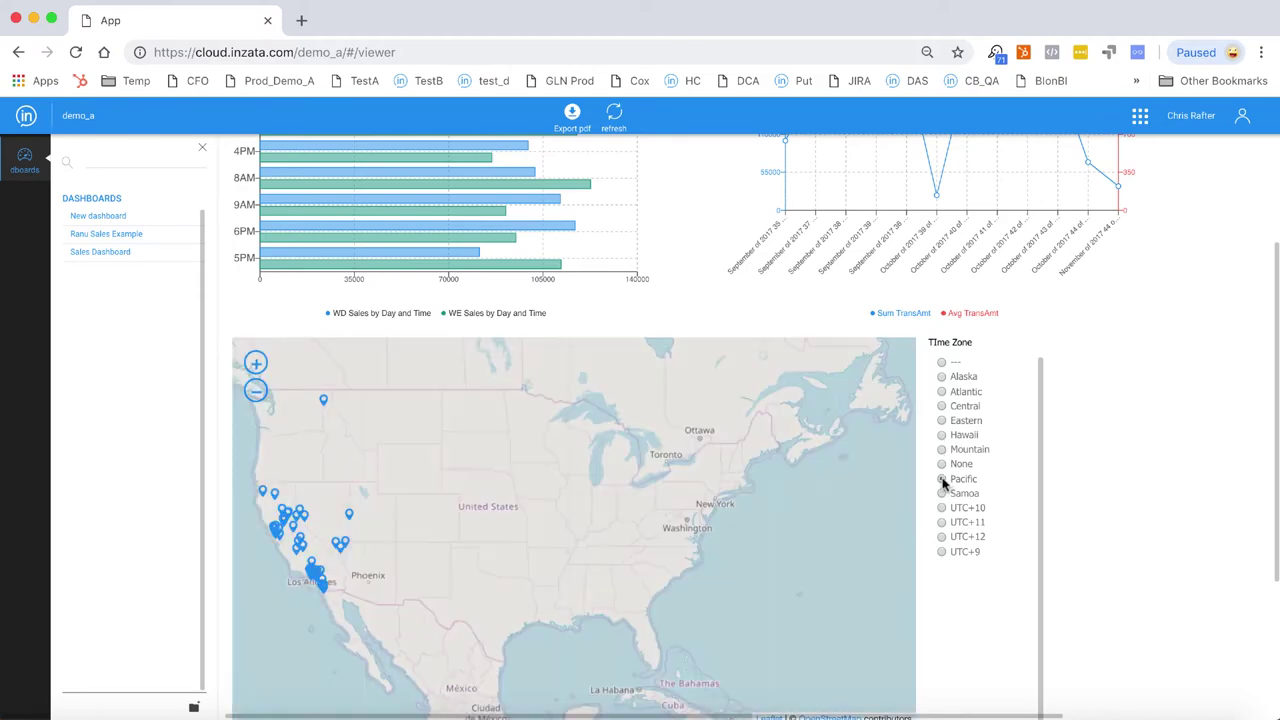
left_click(941, 421)
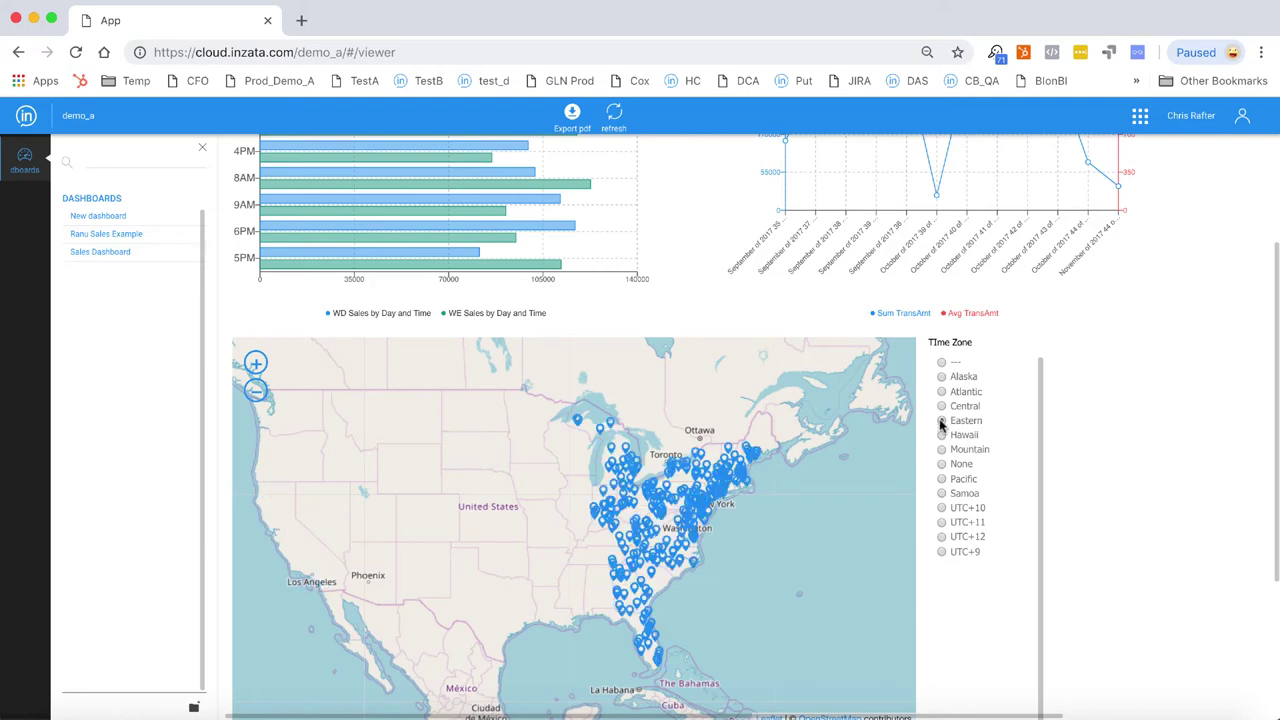
Step: Examine the Eastern time zone customer locations on the map in close-up around Kentucky and West Virginia
scroll(258, 365, "down", 1)
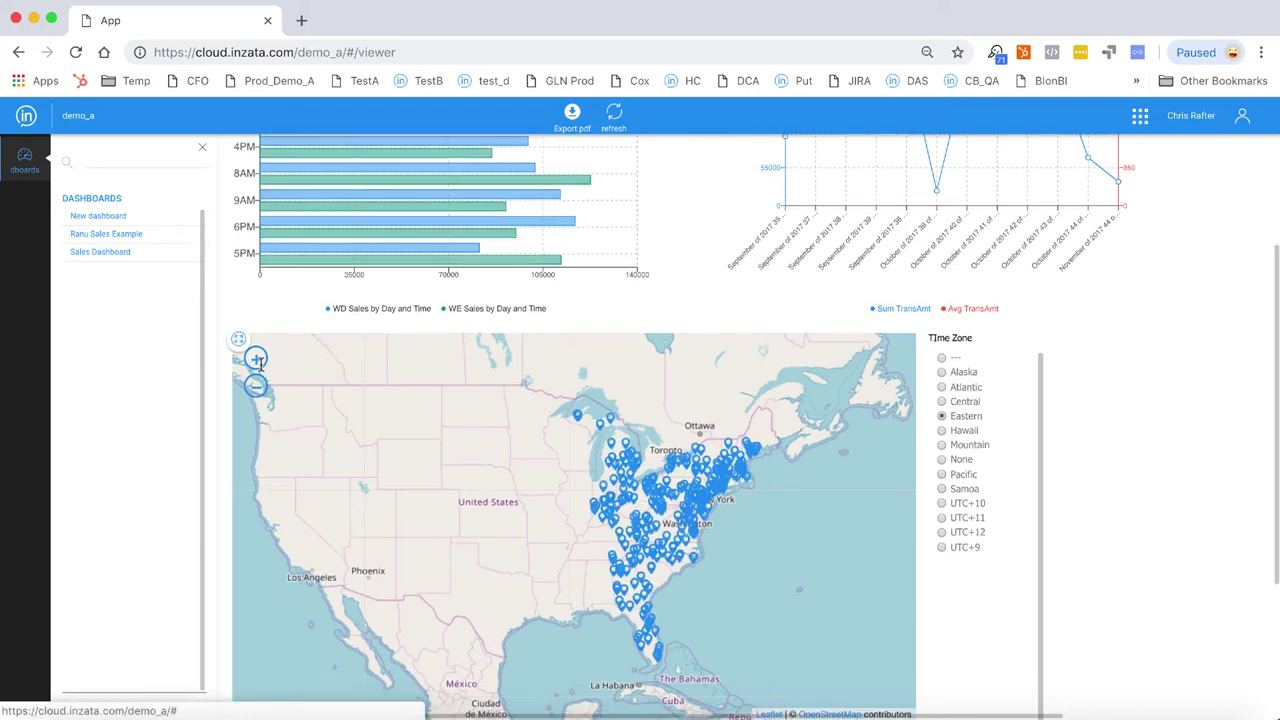
left_click(256, 359)
left_click(256, 359)
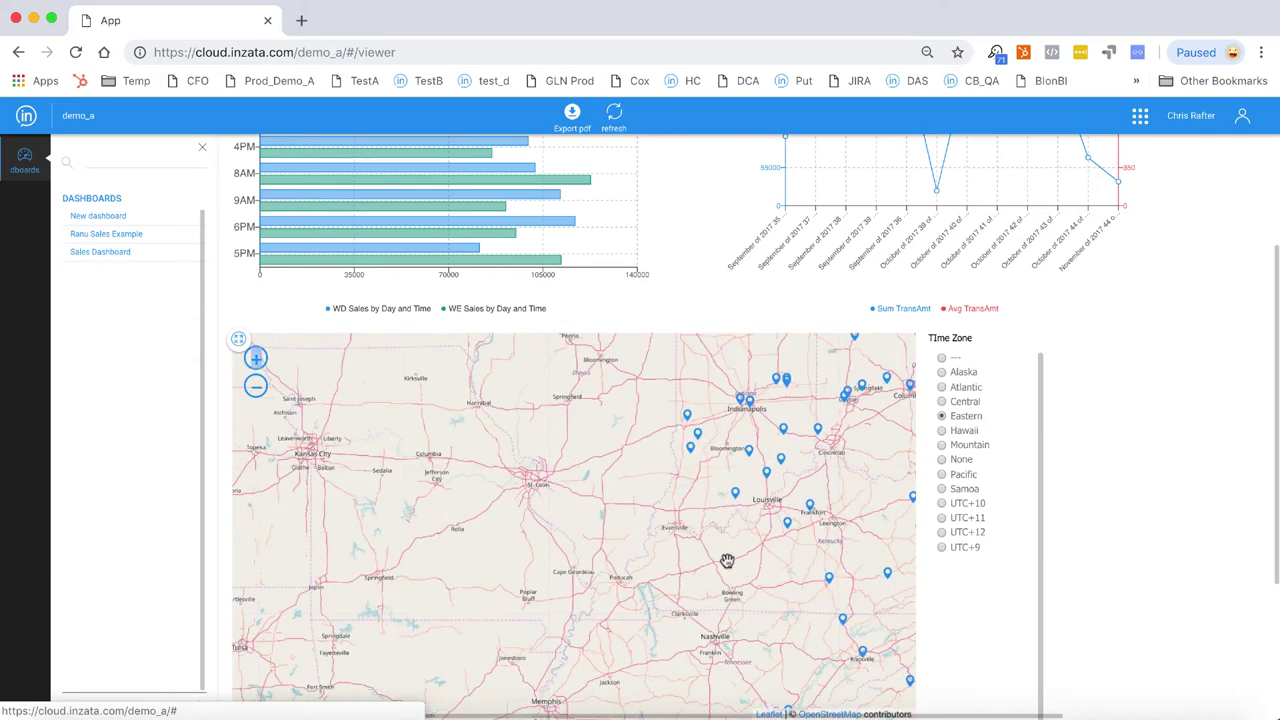
left_click_drag(732, 562, 420, 551)
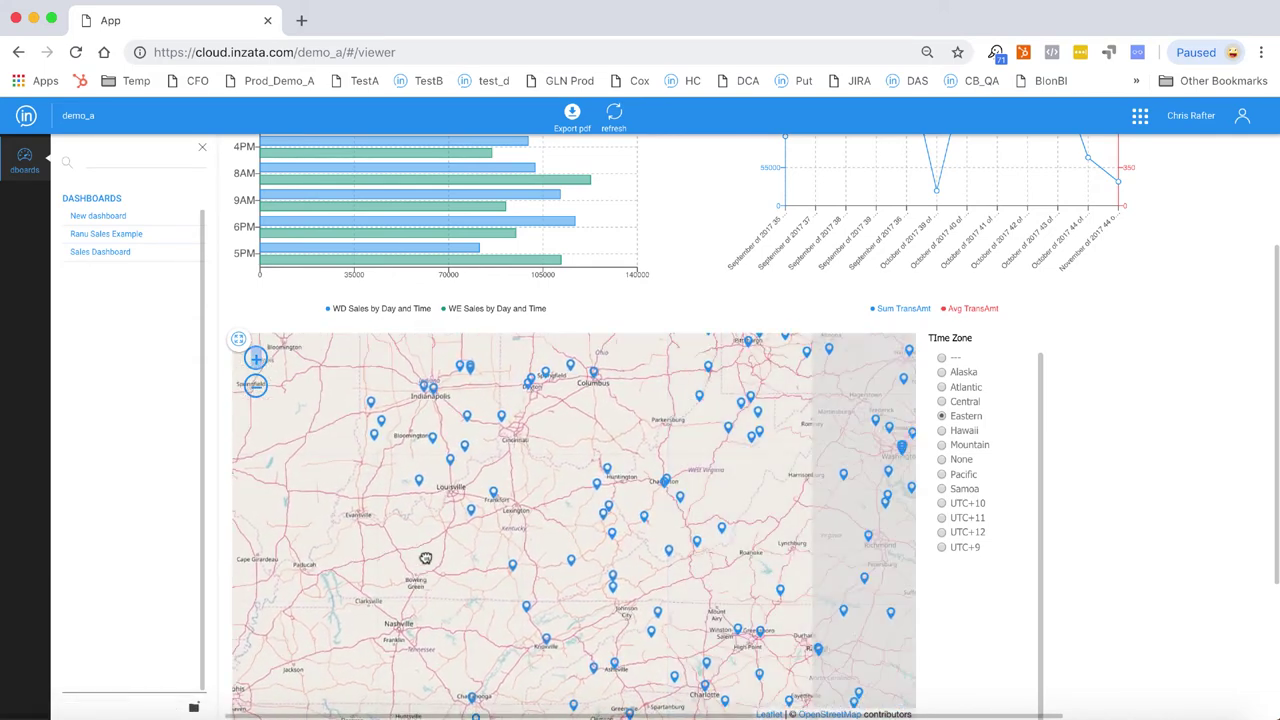
left_click(256, 360)
left_click(256, 360)
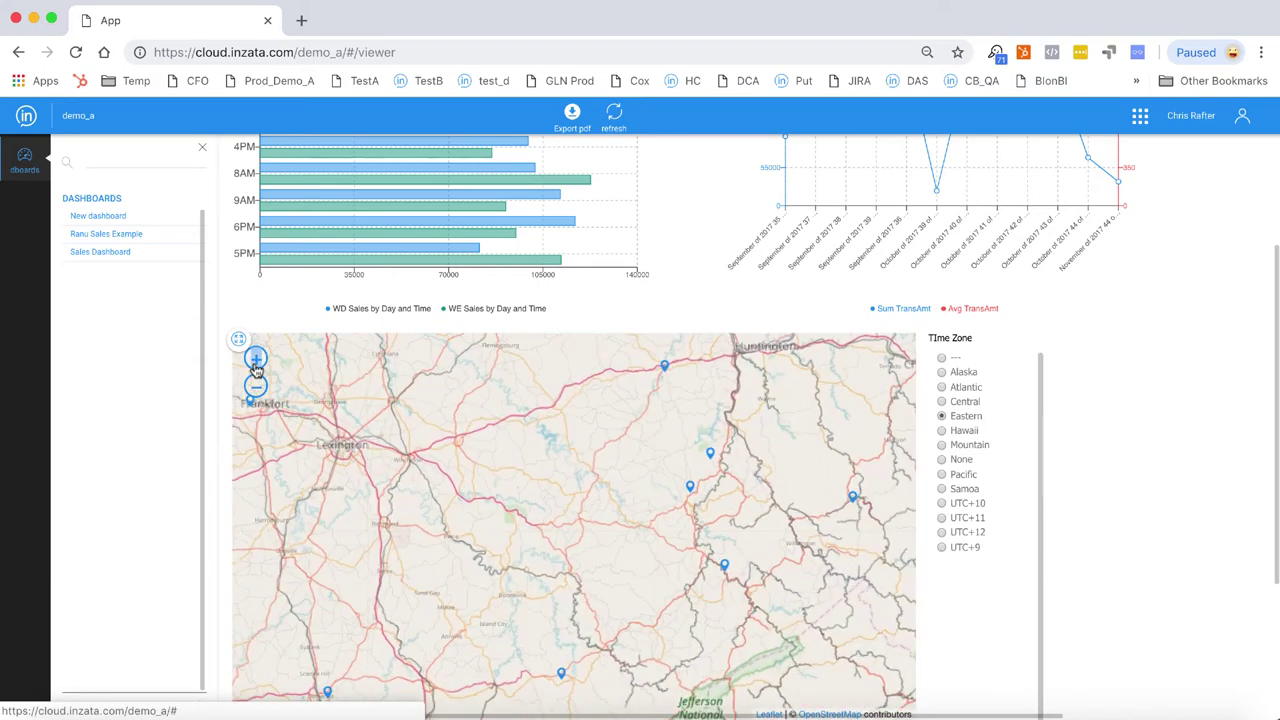
left_click(256, 360)
left_click(256, 360)
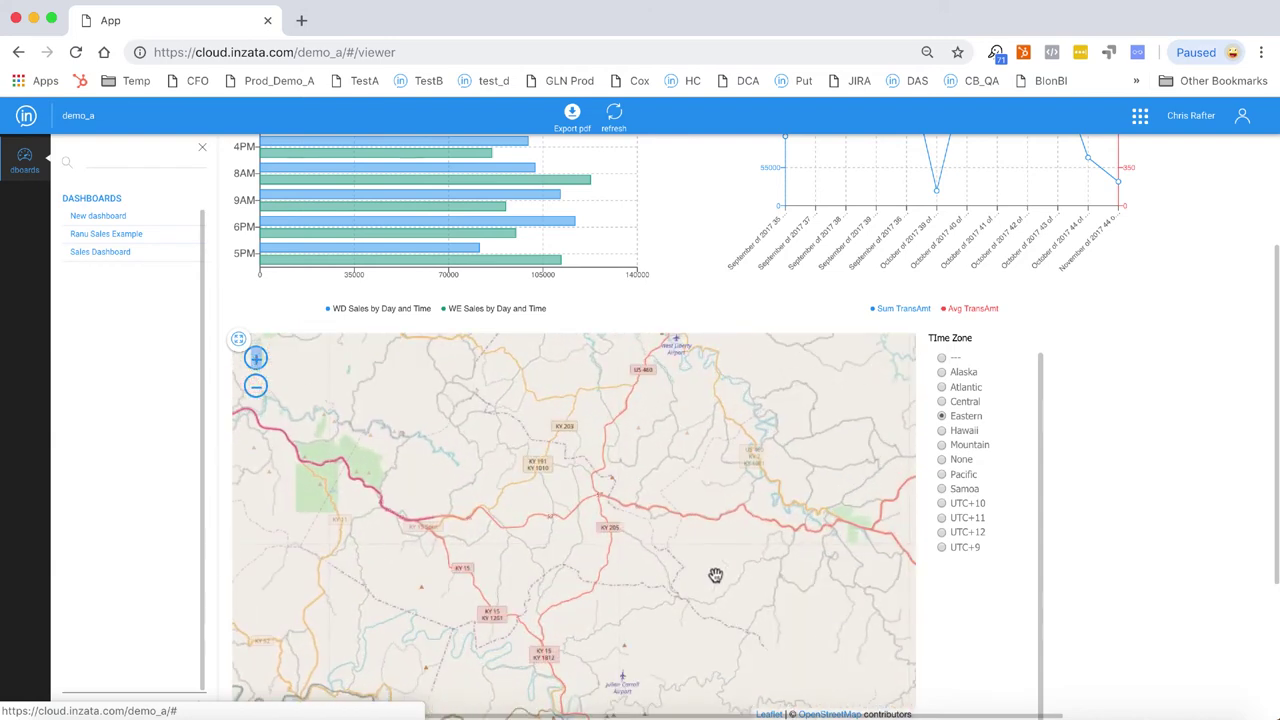
left_click_drag(790, 600, 334, 563)
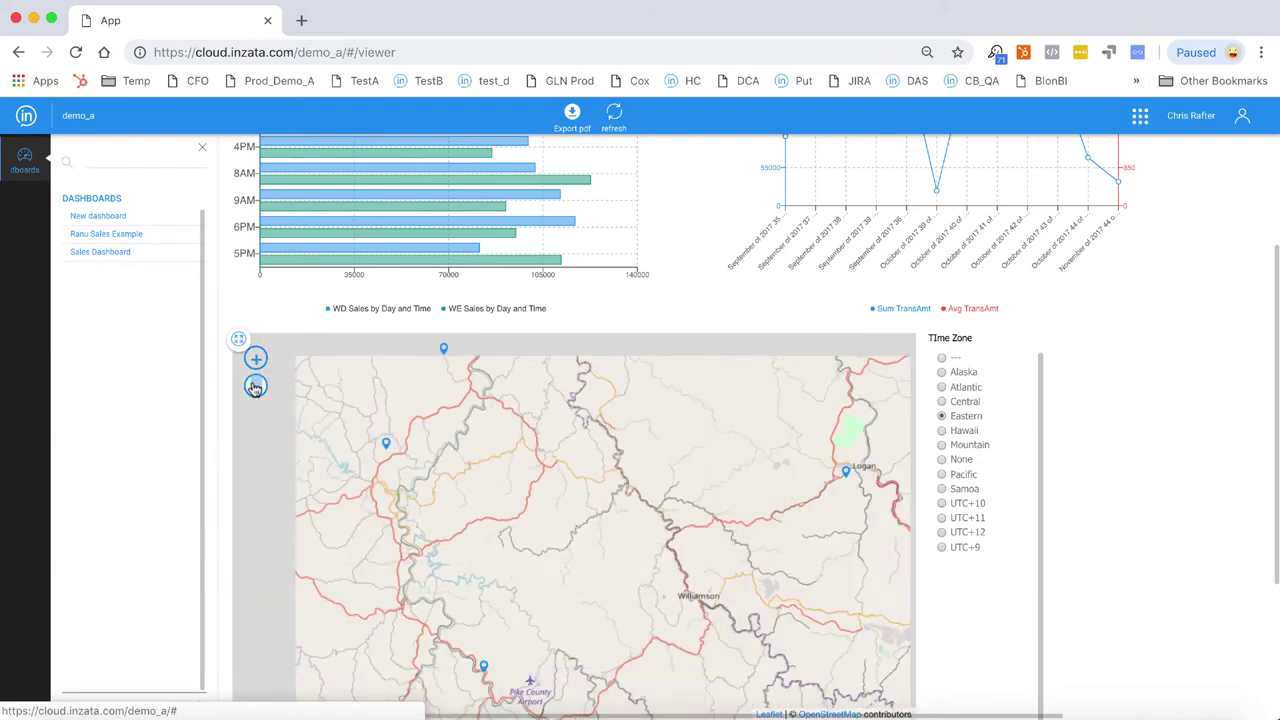
left_click(255, 387)
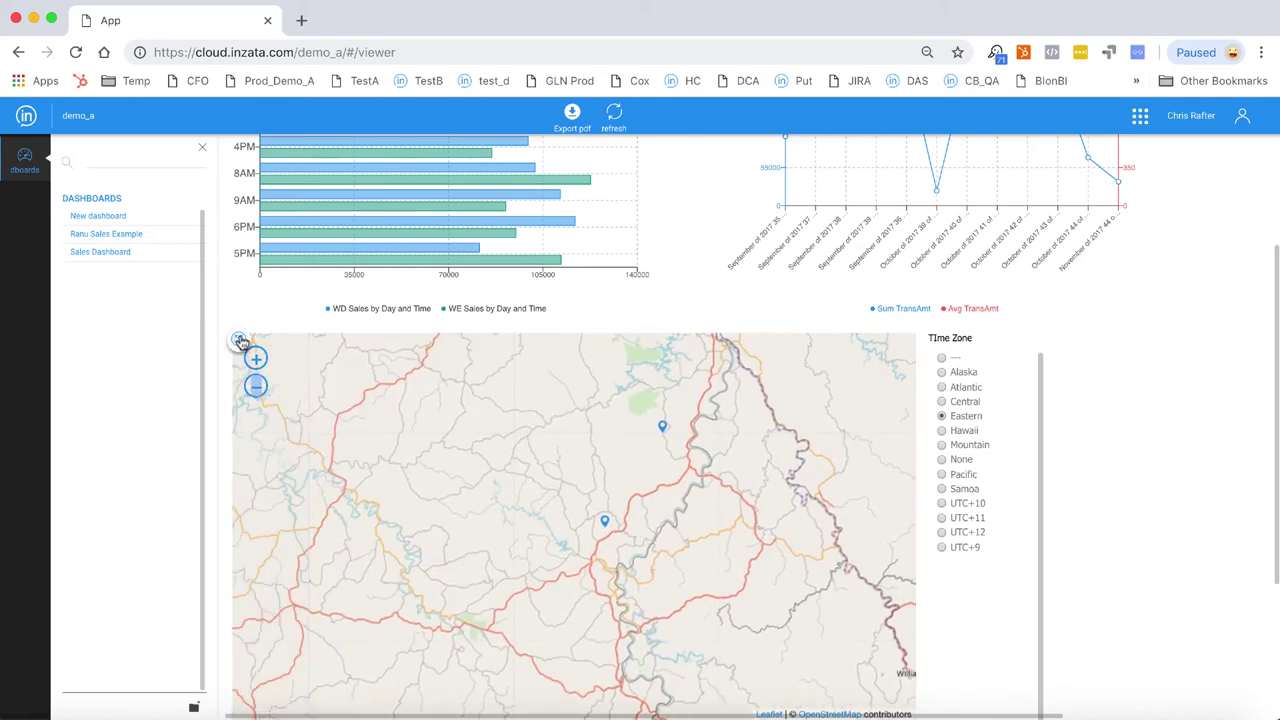
Step: Examine the full spread of Eastern time zone customers on the map, from the Great Lakes down to Florida
left_click(256, 388)
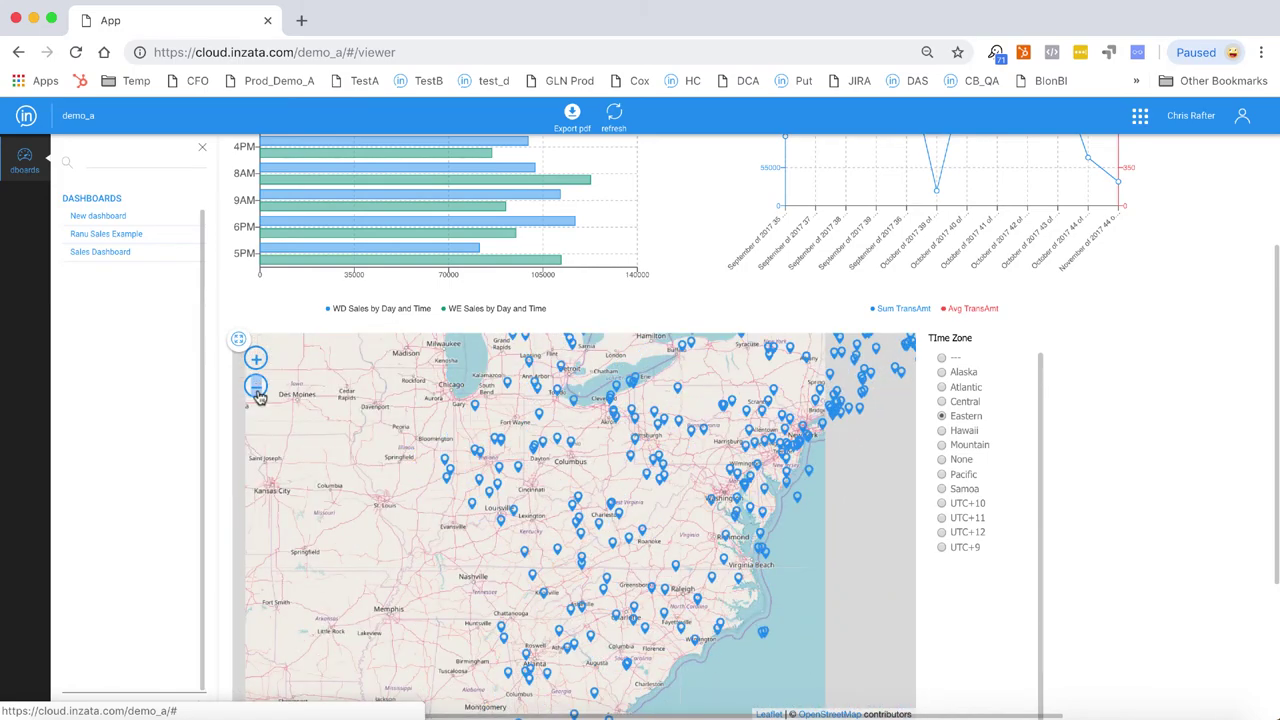
left_click(256, 387)
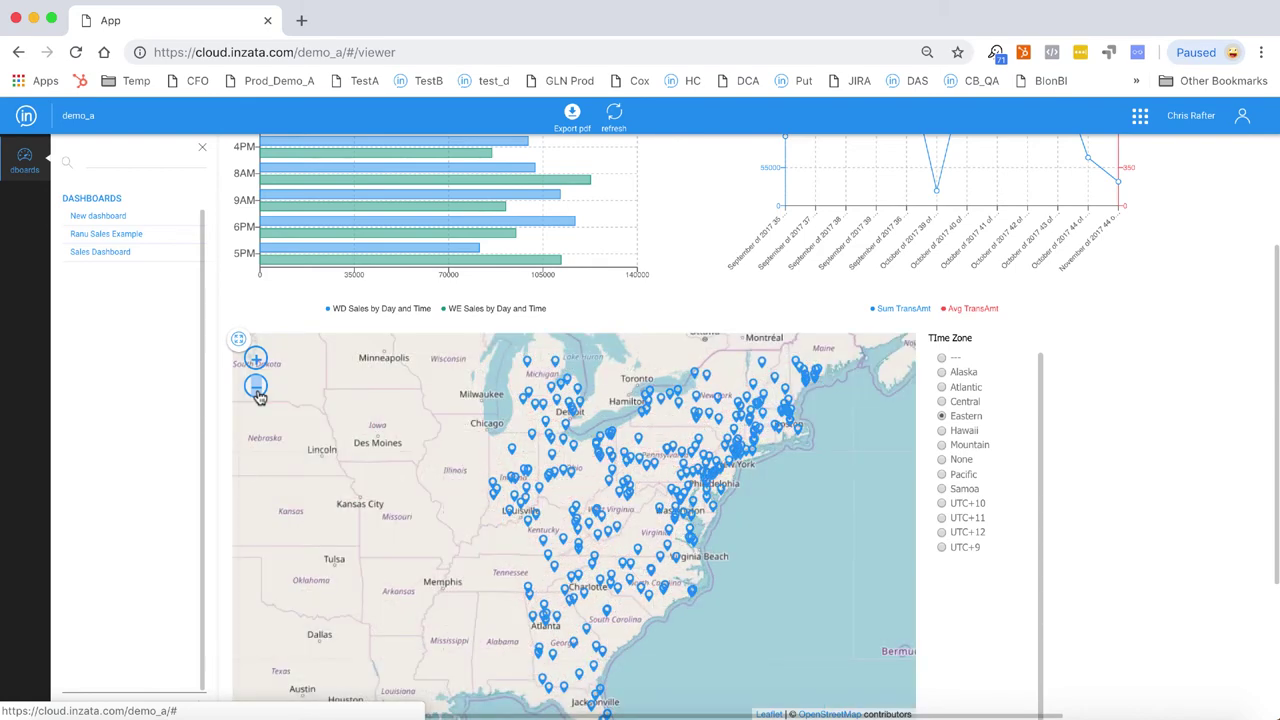
left_click(256, 387)
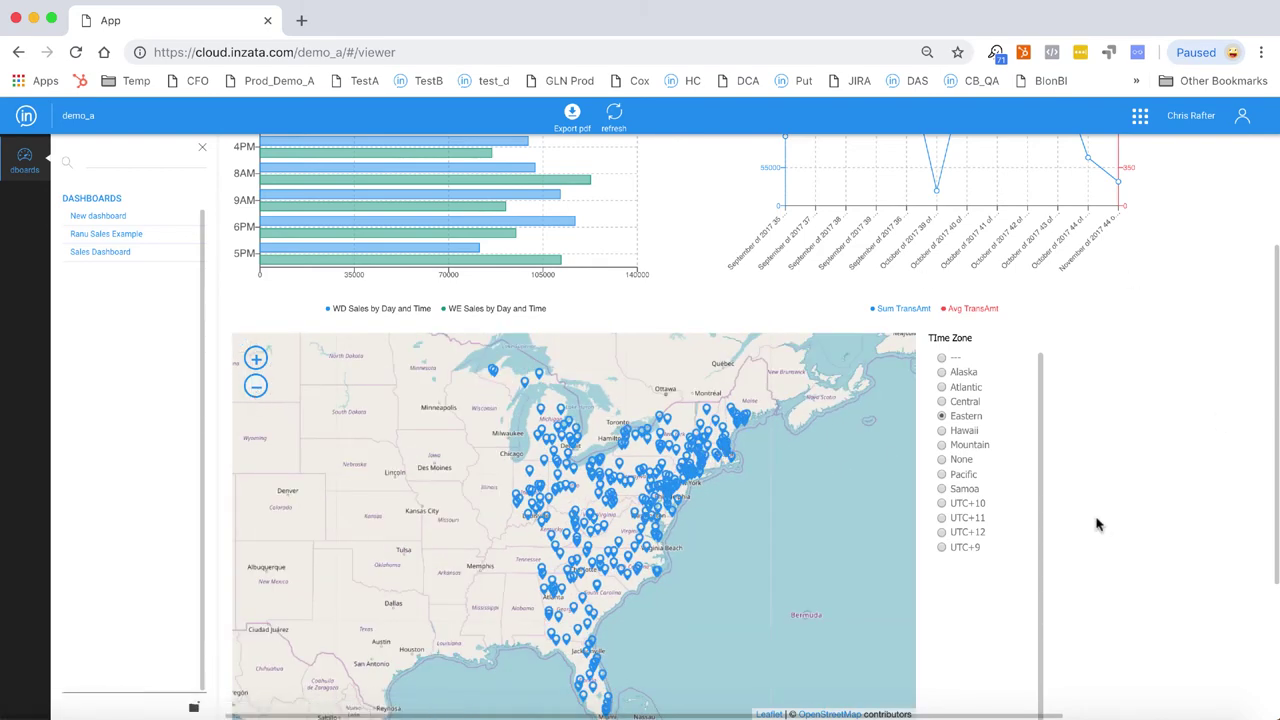
scroll(824, 531, "down", 2)
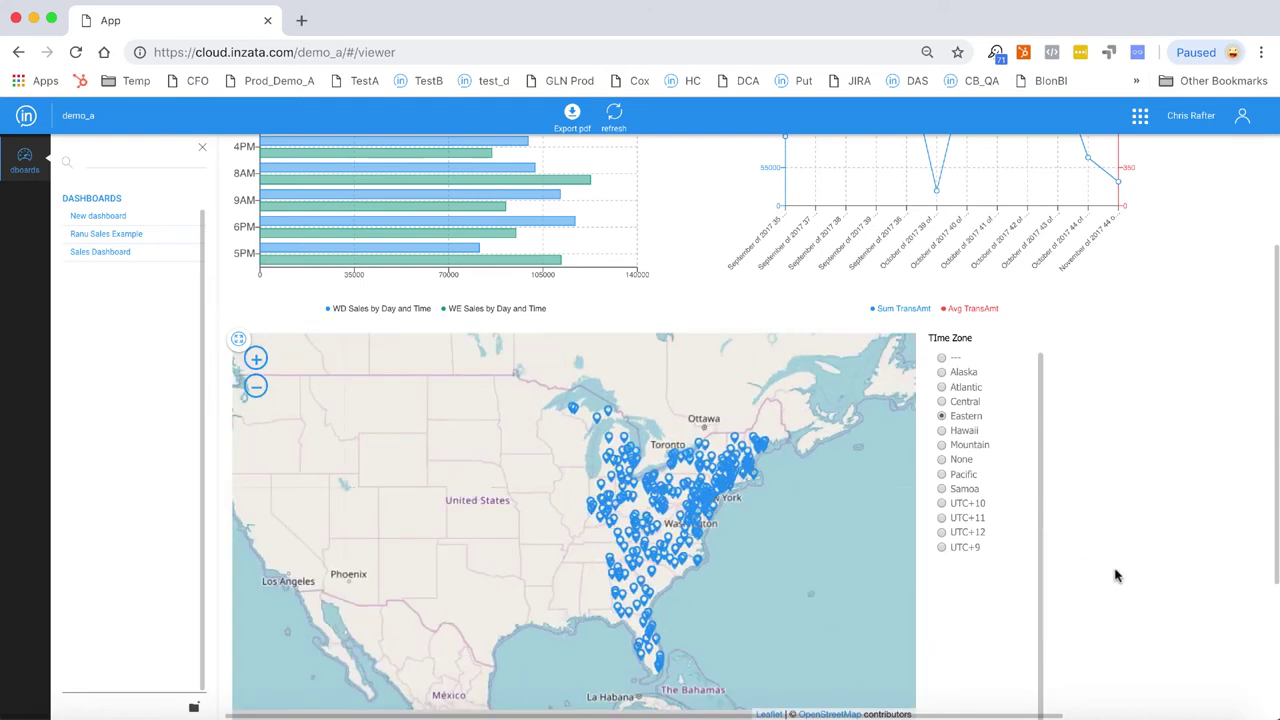
scroll(1149, 577, "down", 1)
scroll(1148, 579, "up", 5)
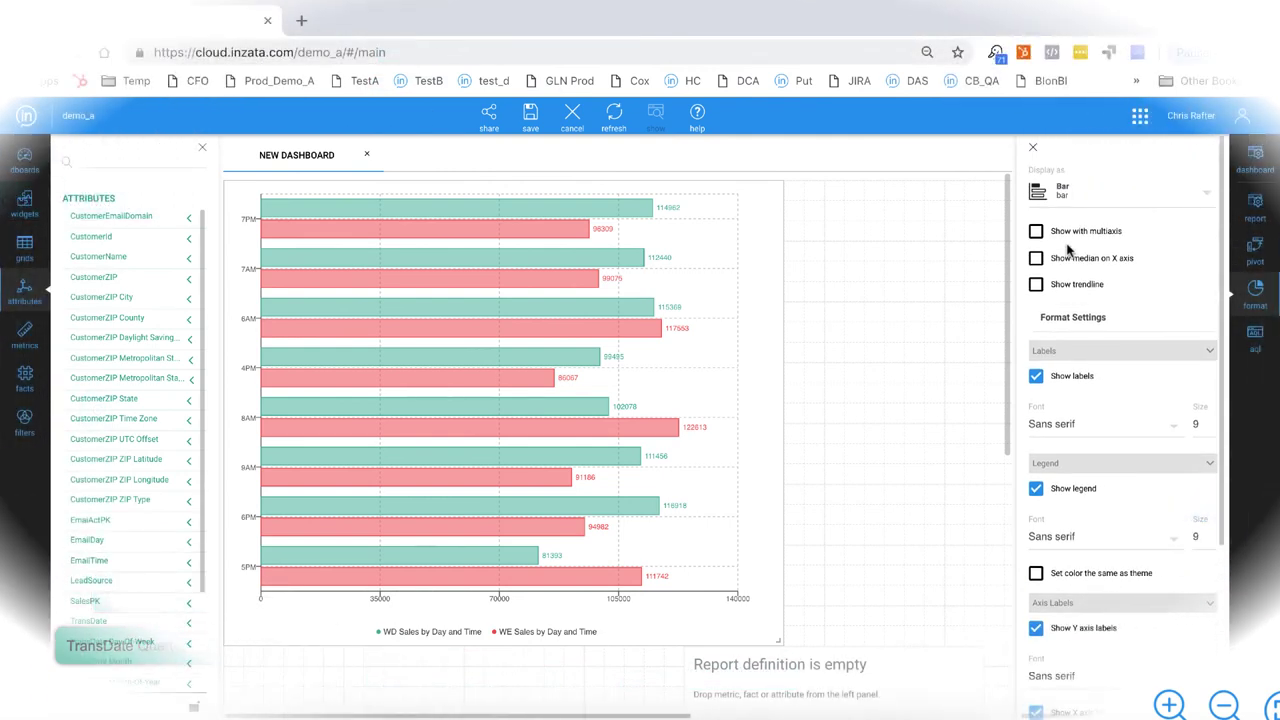
Step: Turn on the trendline and multiaxis display for the WD and WE sales bar chart, and turn the trendline back off
left_click(1036, 284)
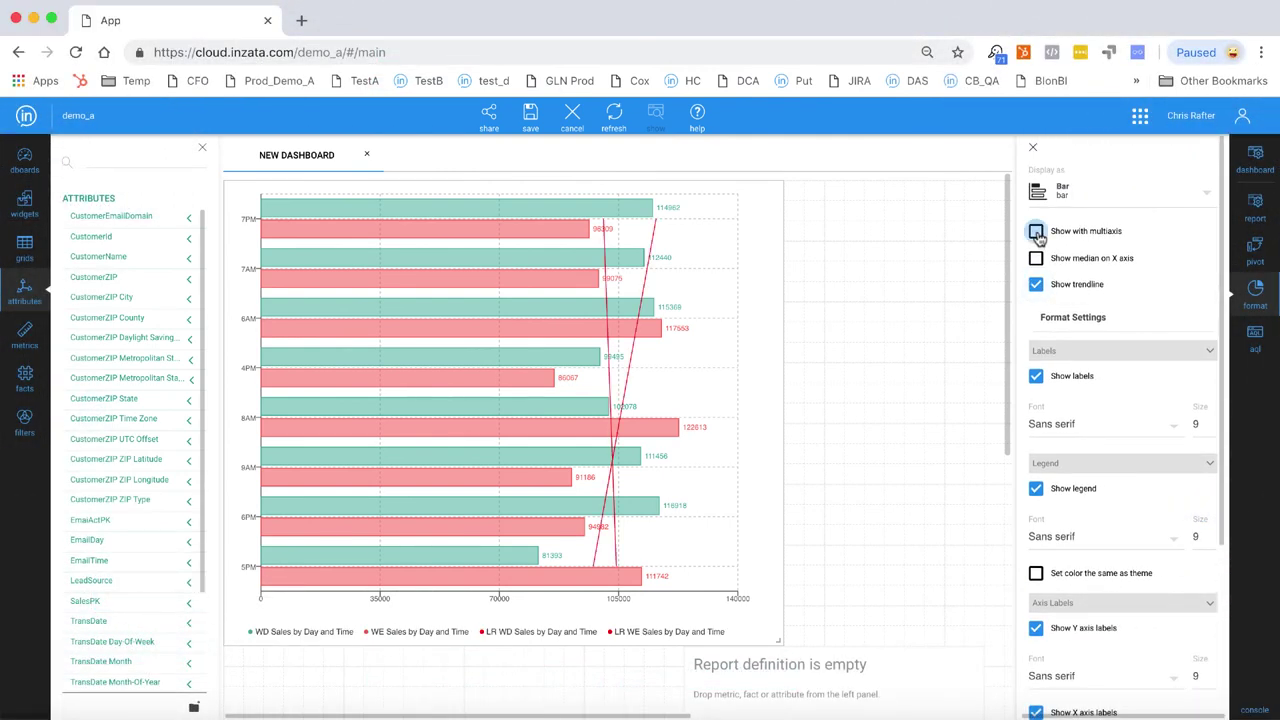
left_click(1036, 232)
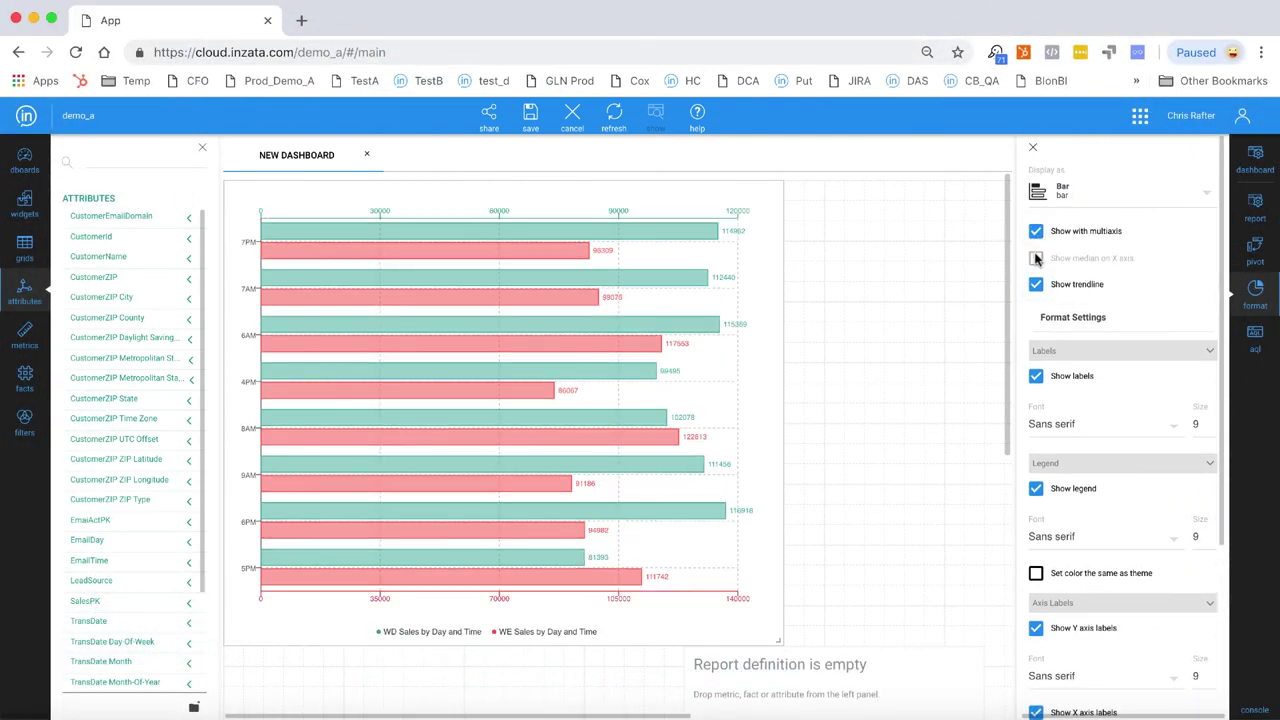
left_click(1036, 285)
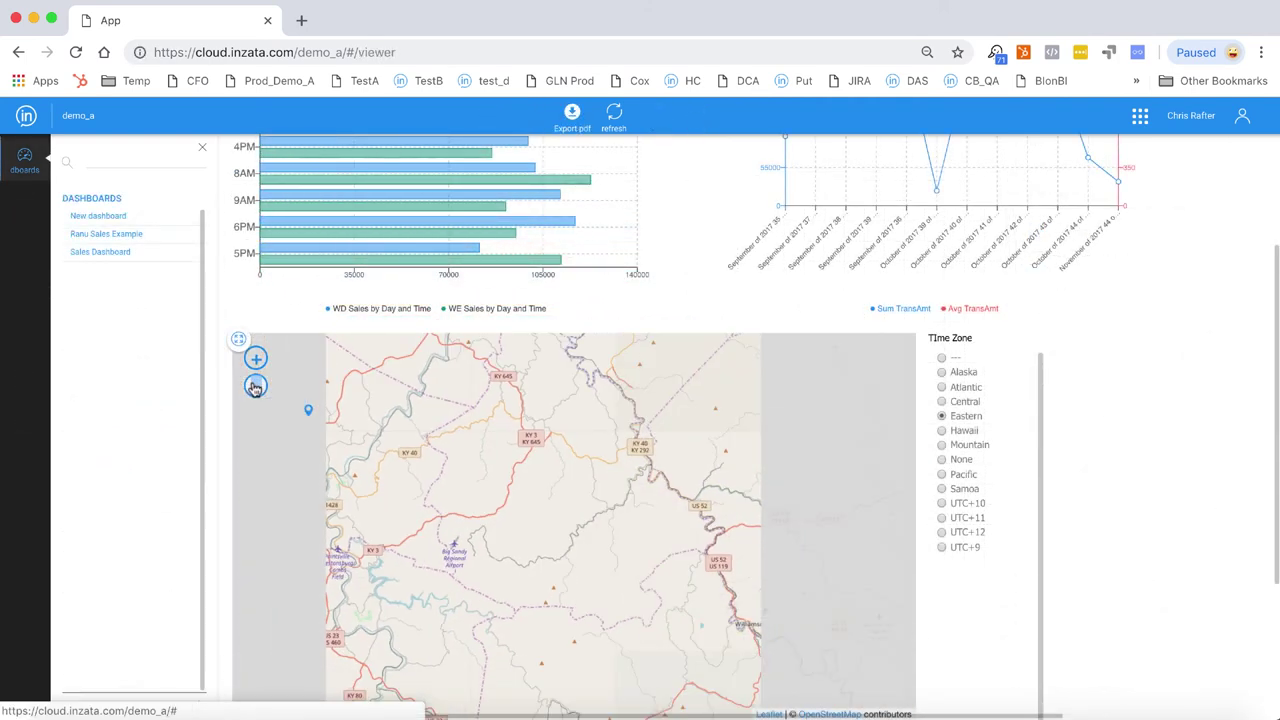
Step: Inspect a customer marker northwest of Williamson on the Eastern time zone map in the viewer dashboard
left_click(255, 387)
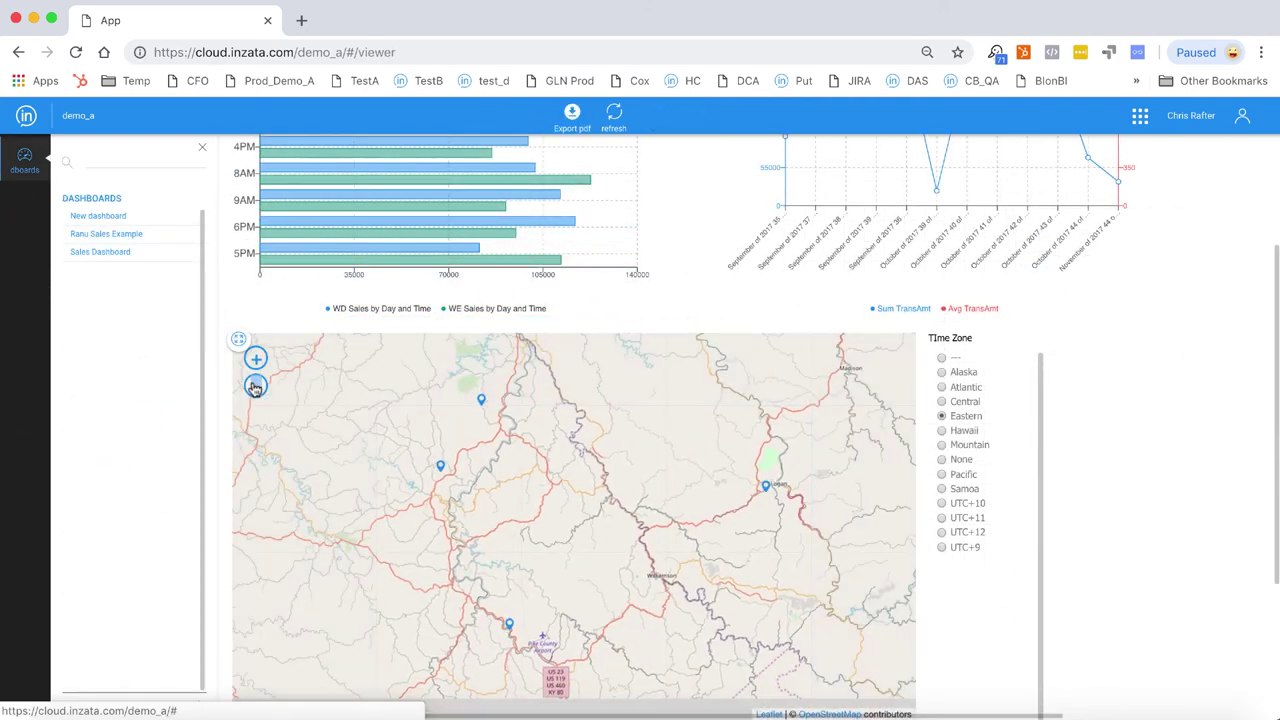
left_click(443, 467)
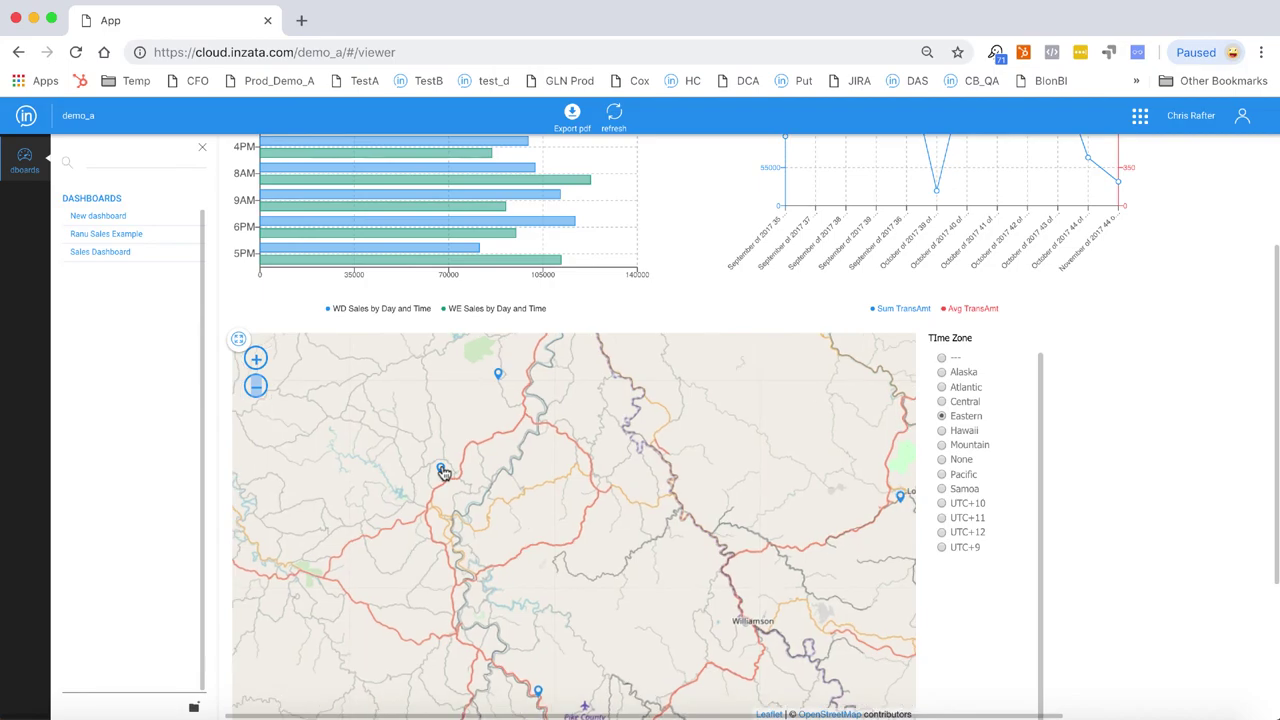